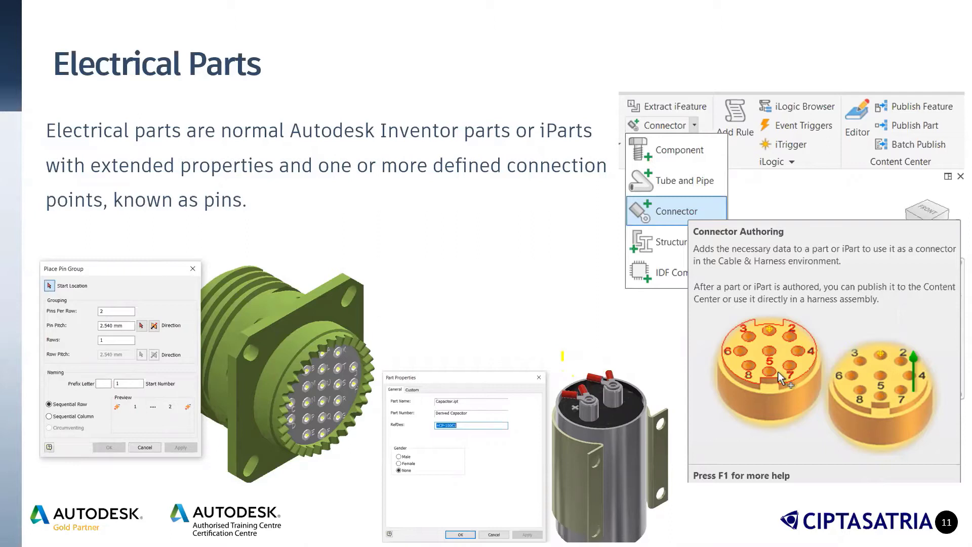
# Highlight the capacitor picture on the Electrical Parts slide and end the slide show
pyautogui.moveTo(555, 350)
pyautogui.mouseDown()
pyautogui.moveTo(638, 355)
pyautogui.moveTo(670, 435)
pyautogui.moveTo(620, 498)
pyautogui.moveTo(557, 340)
pyautogui.mouseUp()
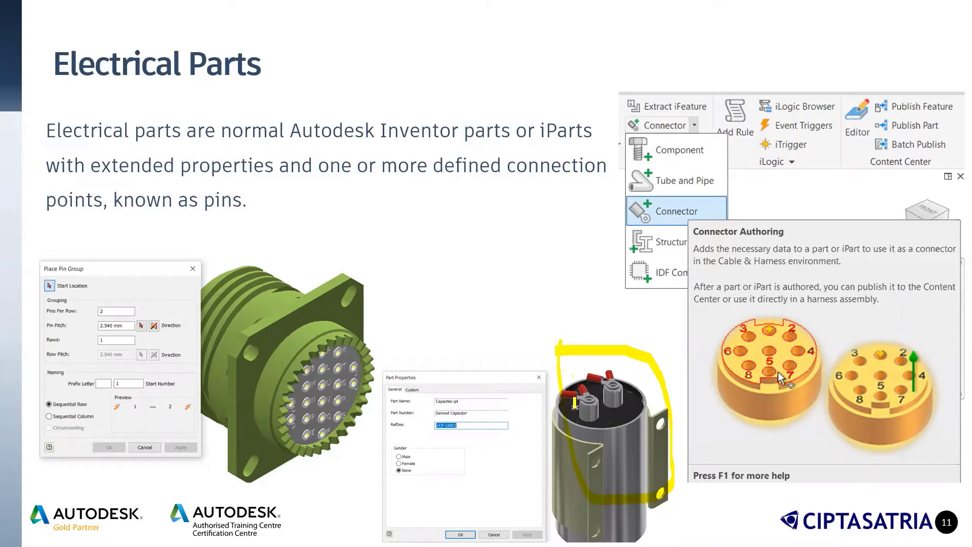
pyautogui.moveTo(571, 401)
pyautogui.mouseDown()
pyautogui.moveTo(582, 404)
pyautogui.moveTo(570, 398)
pyautogui.mouseUp()
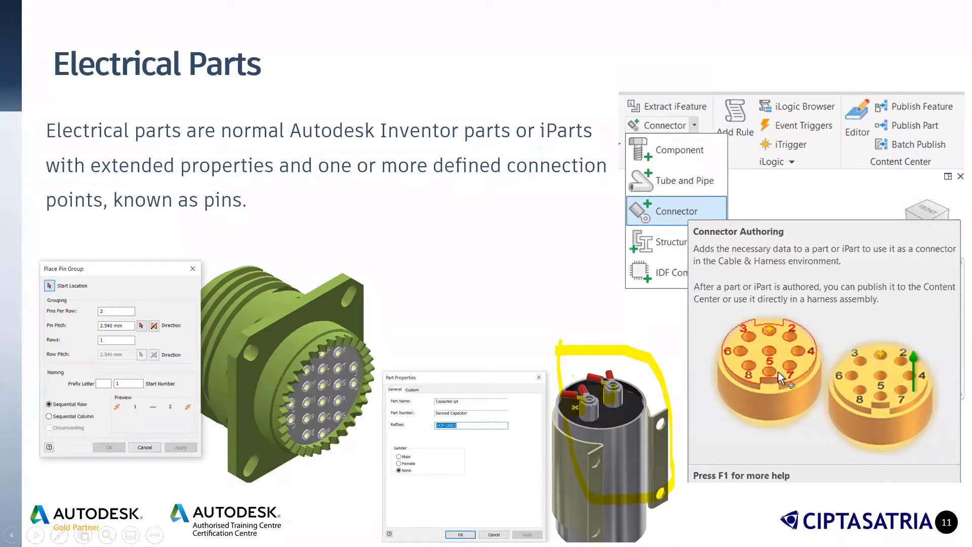
pyautogui.press('Escape')
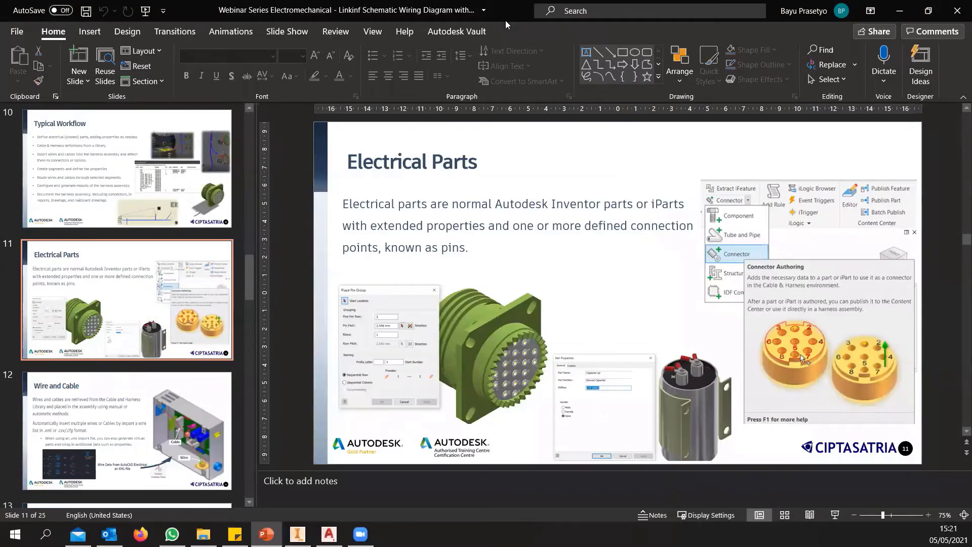
# Switch to Autodesk Inventor and make EMX_2016 the active project
pyautogui.hotkey('alt', 'Tab')
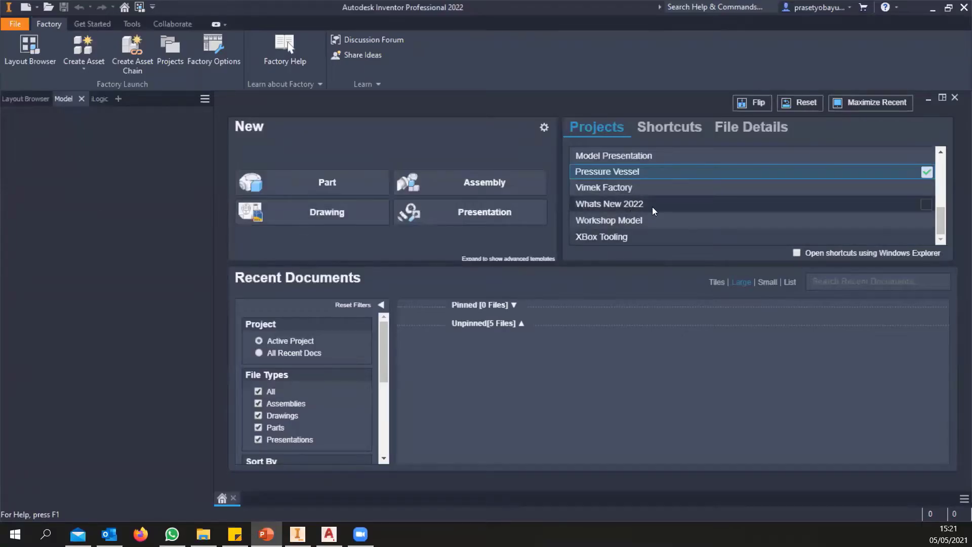
pyautogui.scroll(1, 640, 213)
pyautogui.scroll(5, 640, 211)
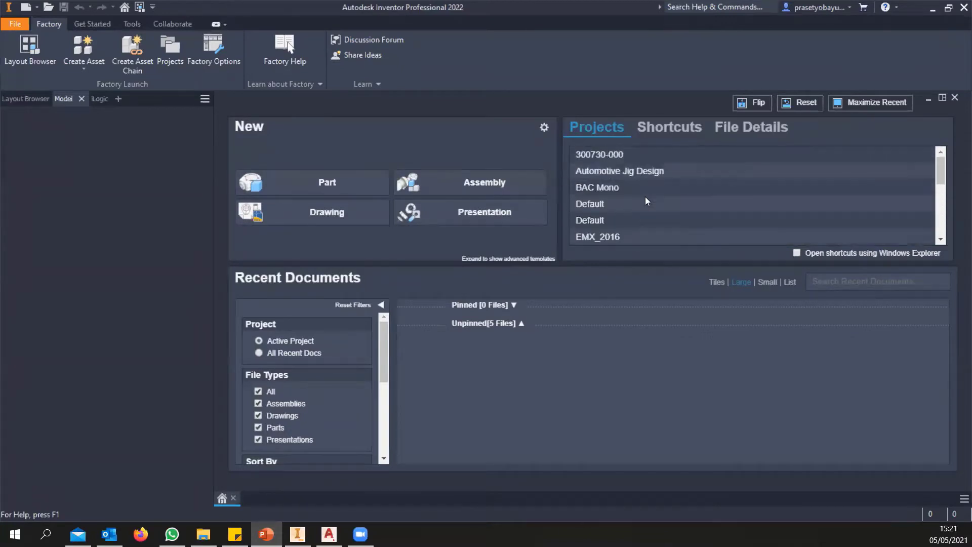
pyautogui.doubleClick(633, 236)
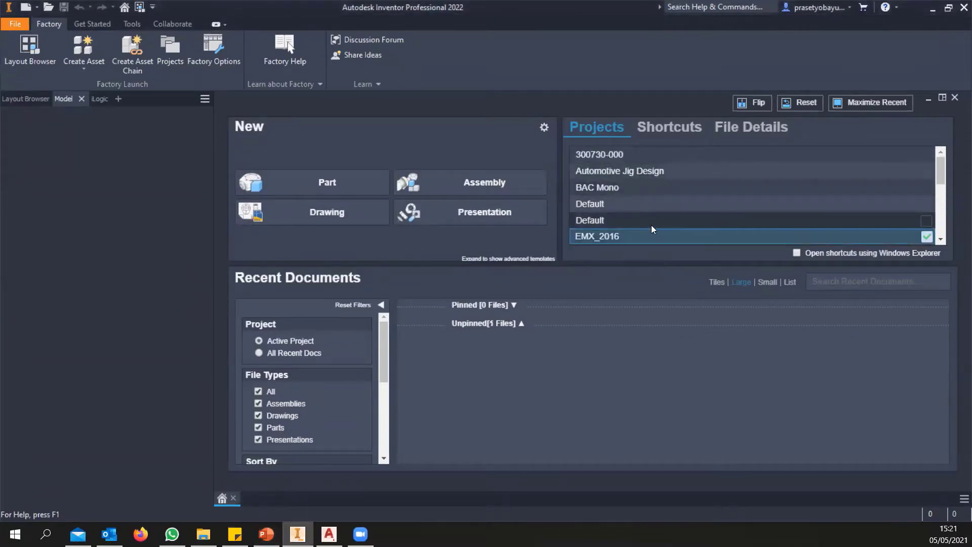
# Open Capacitor Assembly.iam from the CAT1234 folder within the project's Electrical Components folder
pyautogui.click(48, 6)
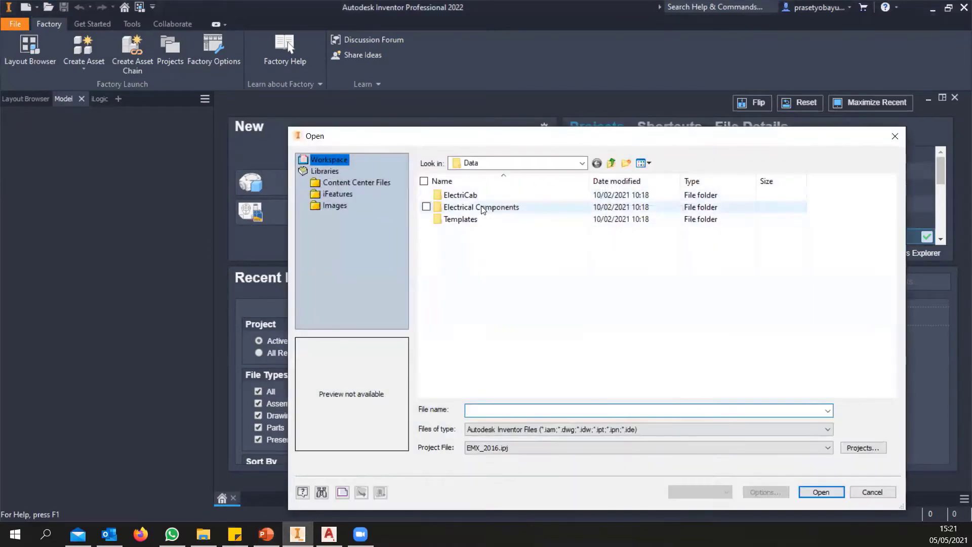
pyautogui.doubleClick(482, 208)
pyautogui.doubleClick(460, 219)
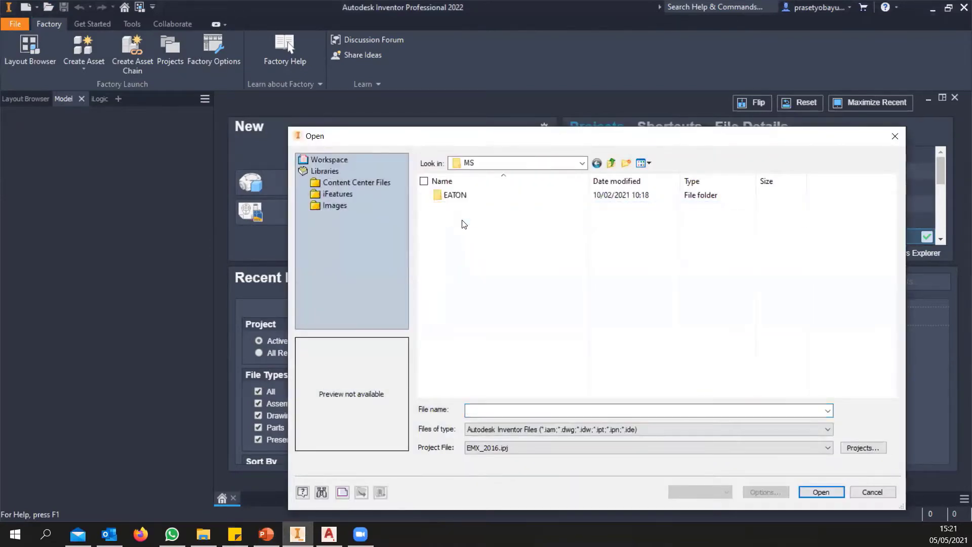
pyautogui.click(611, 164)
pyautogui.doubleClick(466, 208)
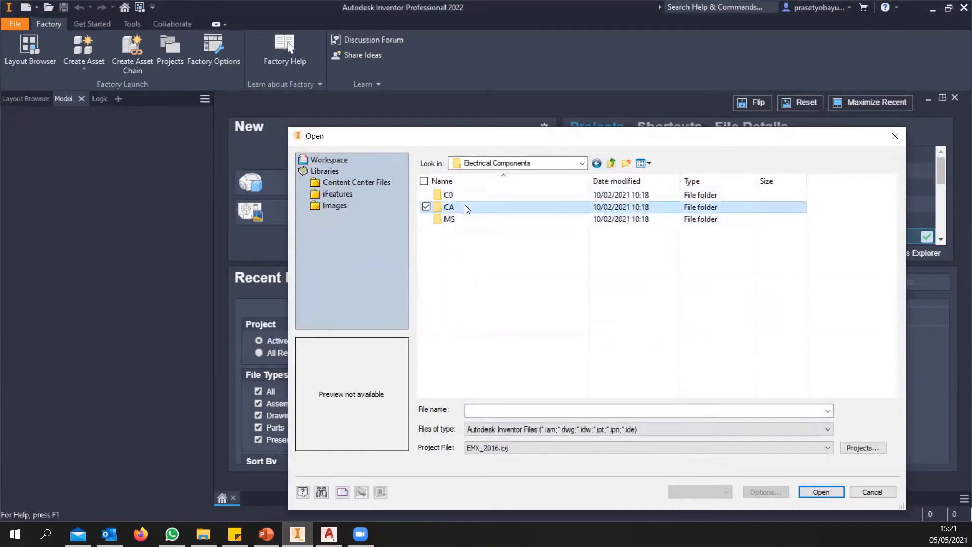
pyautogui.click(465, 196)
pyautogui.doubleClick(465, 198)
pyautogui.doubleClick(466, 196)
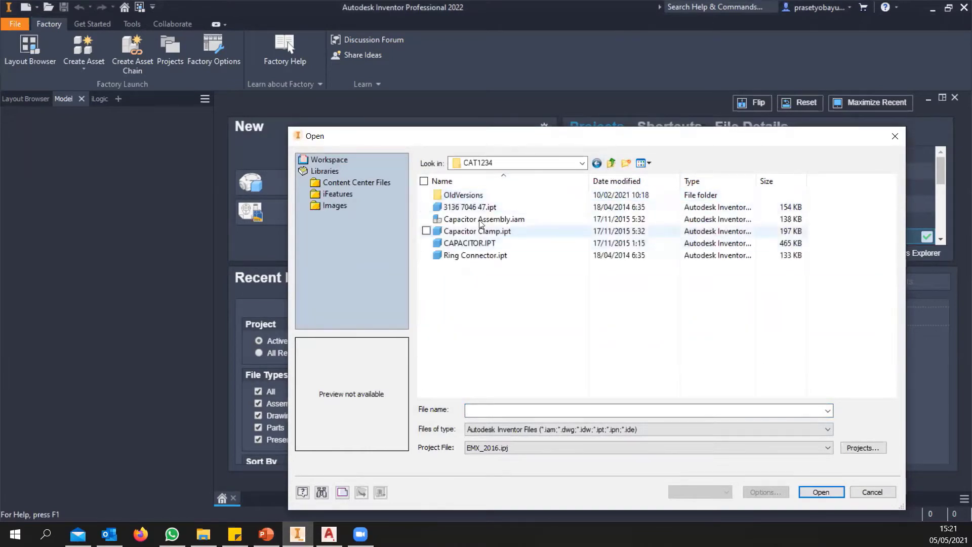
pyautogui.click(501, 219)
pyautogui.click(810, 492)
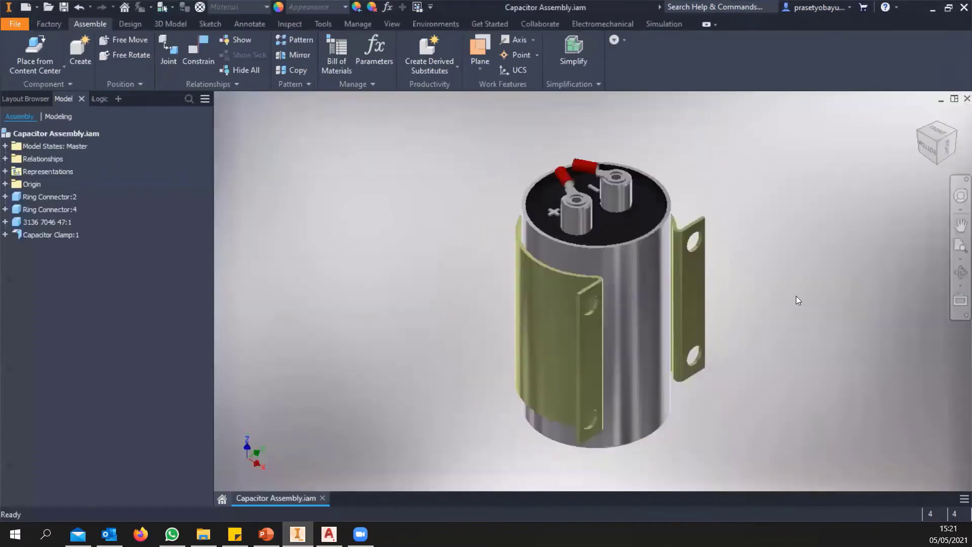
# Examine the capacitor's two ring connectors, their open wire ends and the plus and minus terminals from several angles
pyautogui.keyDown('shift'); pyautogui.moveTo(611, 261); pyautogui.dragTo(703, 247, button='middle'); pyautogui.keyUp('shift')
pyautogui.moveTo(620, 189); pyautogui.dragTo(583, 208, button='middle')
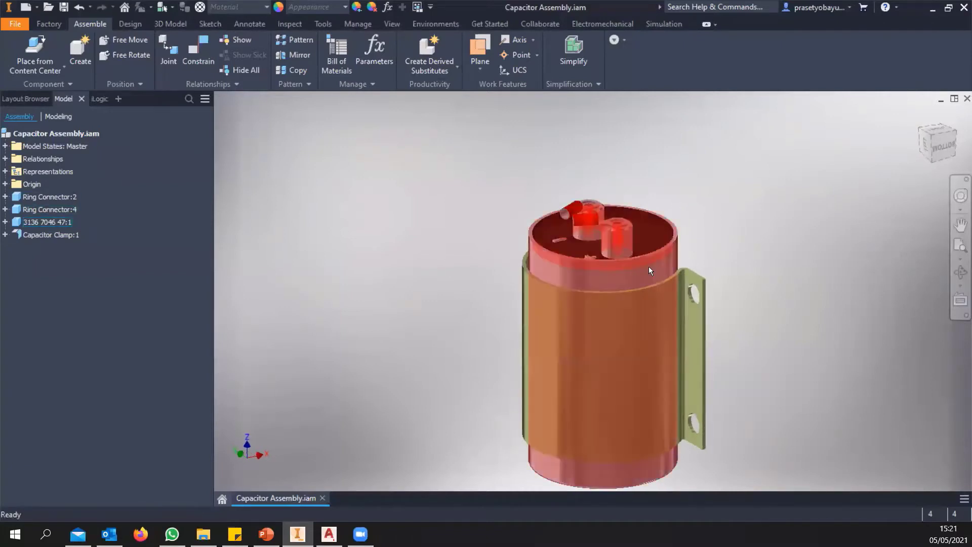
pyautogui.keyDown('shift'); pyautogui.moveTo(611, 268); pyautogui.dragTo(590, 248, button='middle'); pyautogui.keyUp('shift')
pyautogui.click(592, 247)
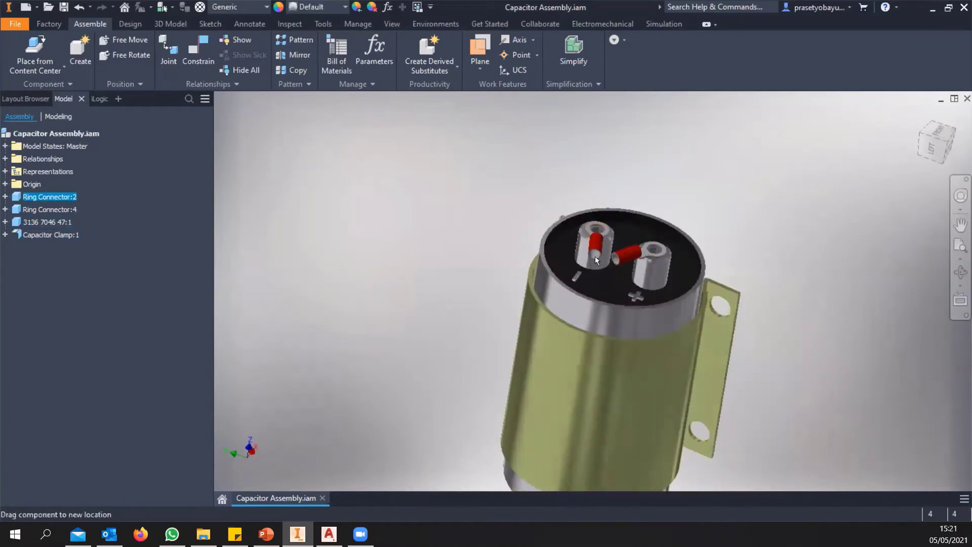
pyautogui.click(708, 191)
pyautogui.keyDown('shift'); pyautogui.moveTo(708, 191); pyautogui.dragTo(706, 161, button='middle'); pyautogui.keyUp('shift')
pyautogui.scroll(6, 604, 246)
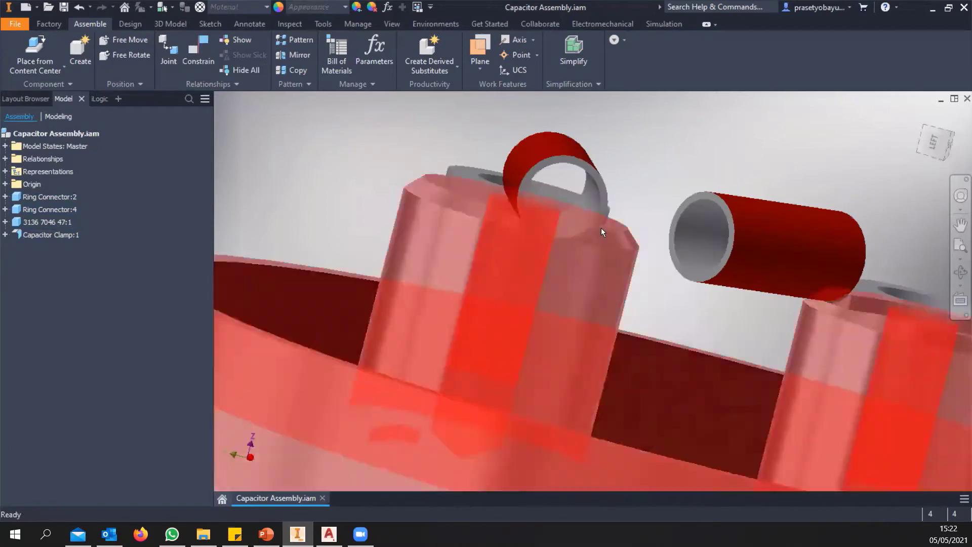
pyautogui.scroll(-5, 569, 205)
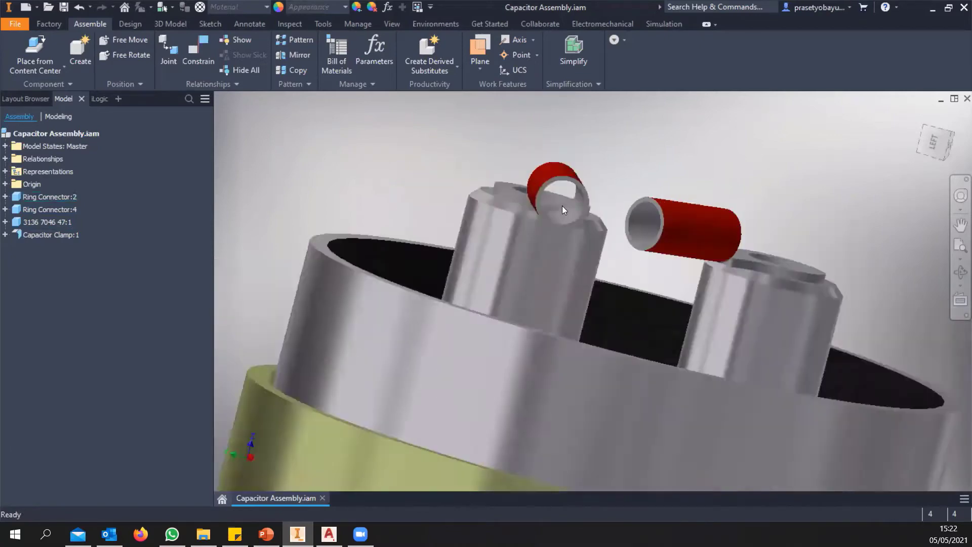
pyautogui.keyDown('shift'); pyautogui.moveTo(572, 208); pyautogui.dragTo(512, 273, button='middle'); pyautogui.keyUp('shift')
pyautogui.click(617, 299)
pyautogui.keyDown('shift'); pyautogui.moveTo(682, 264); pyautogui.dragTo(658, 309, button='middle'); pyautogui.keyUp('shift')
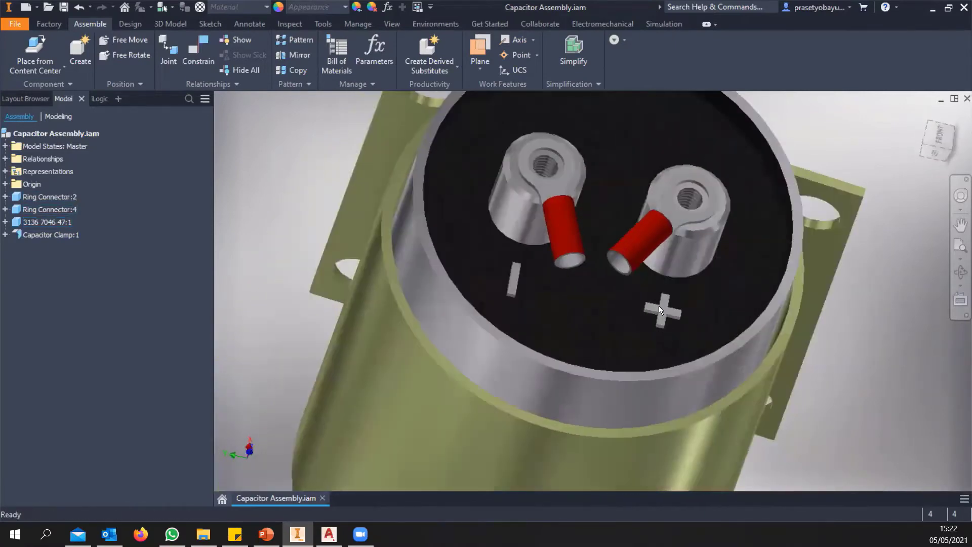
pyautogui.click(460, 145)
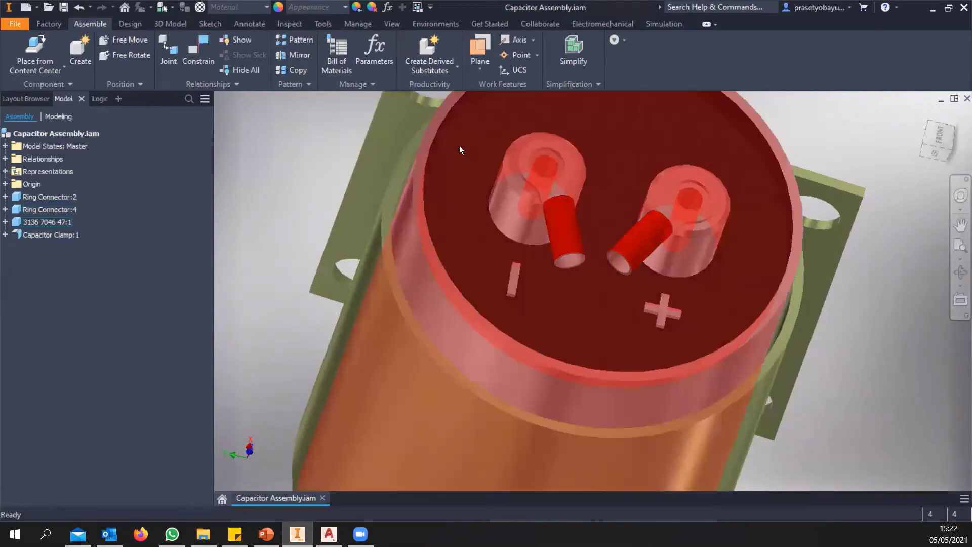
# Open the ring connector on the capacitor's minus terminal for editing in place
pyautogui.scroll(-5, 636, 128)
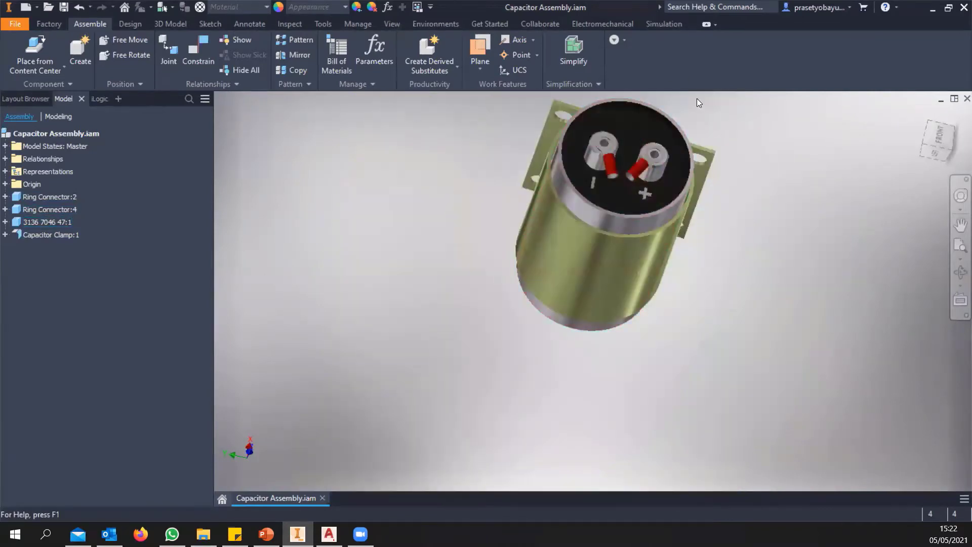
pyautogui.moveTo(707, 116); pyautogui.dragTo(679, 184, button='middle')
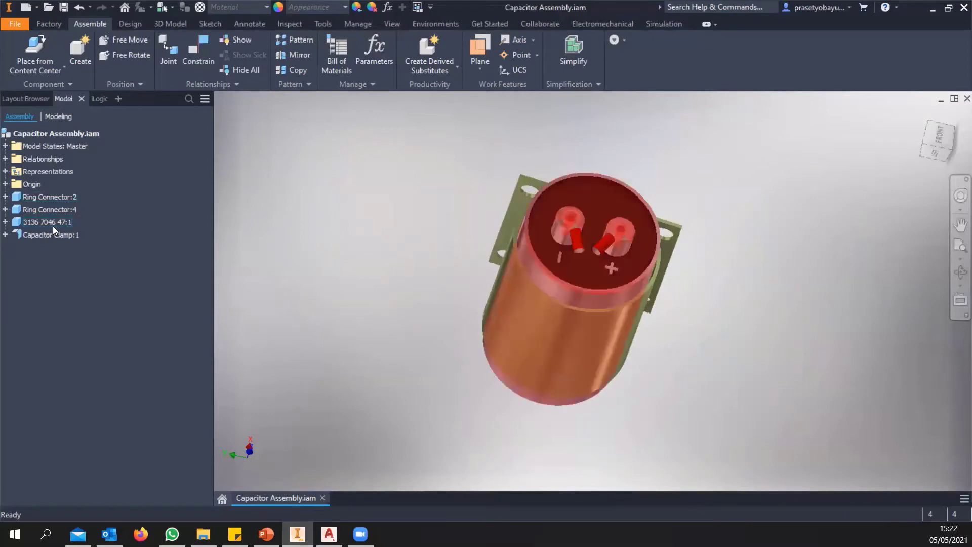
pyautogui.doubleClick(577, 235)
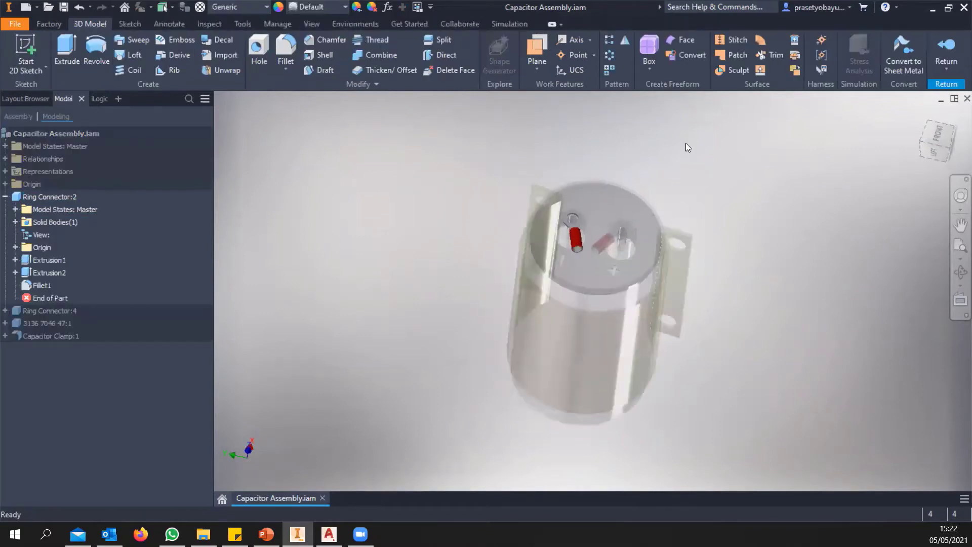
# Hide the Harness command group in the 3D Model ribbon
pyautogui.rightClick(598, 22)
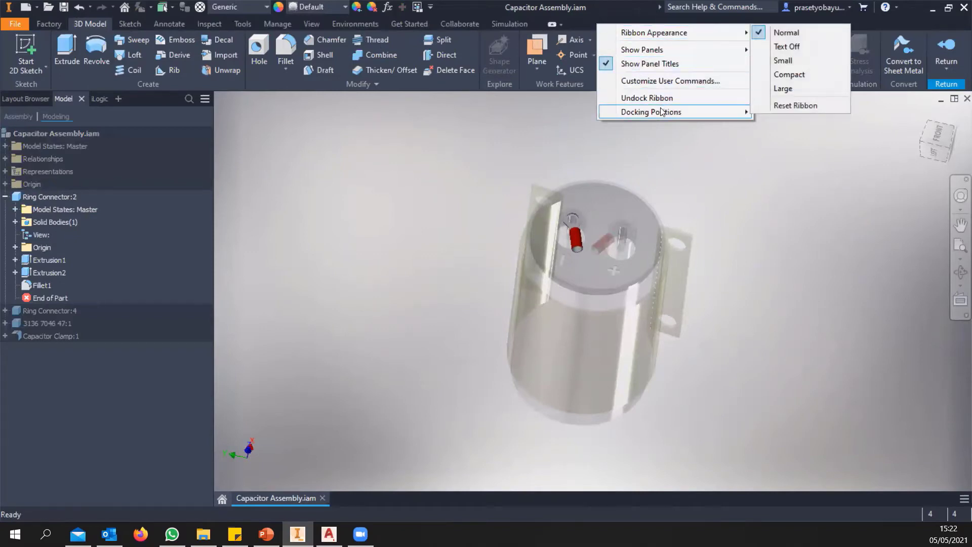
pyautogui.moveTo(709, 50)
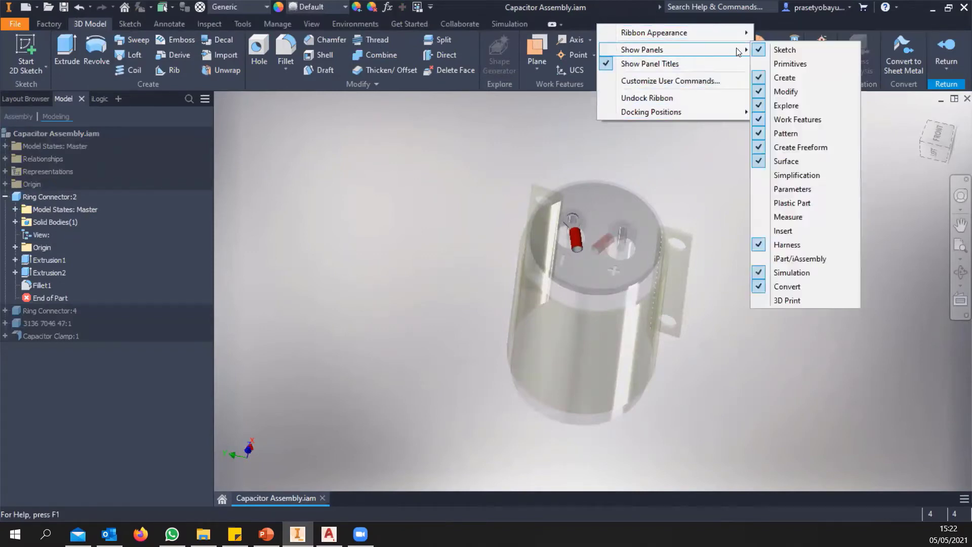
pyautogui.click(787, 244)
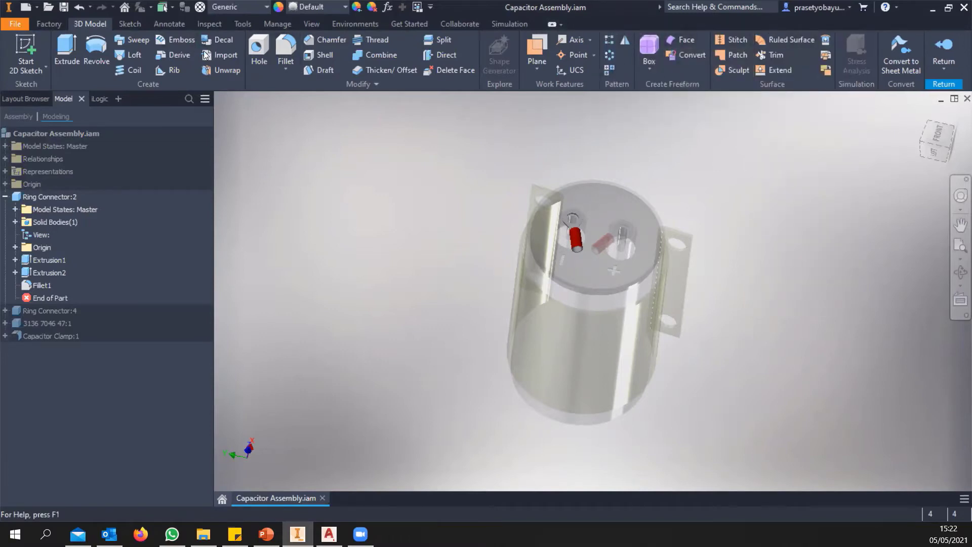
# Turn the display of the Harness command group back on in the 3D Model ribbon
pyautogui.rightClick(588, 21)
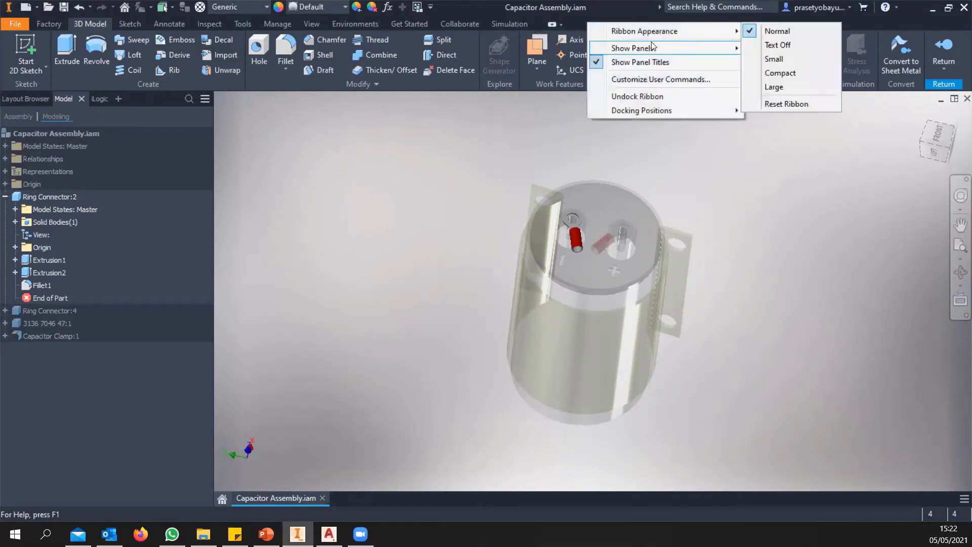
pyautogui.moveTo(700, 49)
pyautogui.click(580, 20)
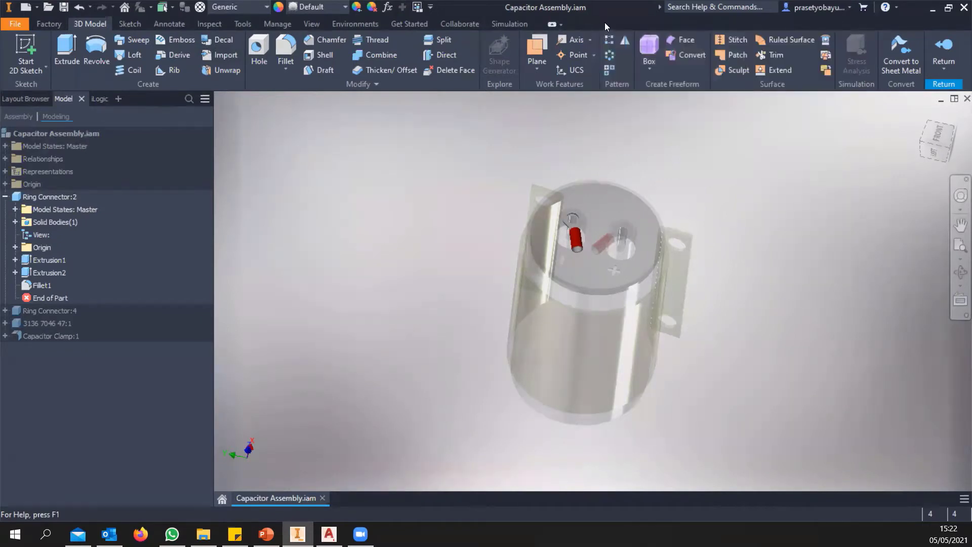
pyautogui.rightClick(604, 22)
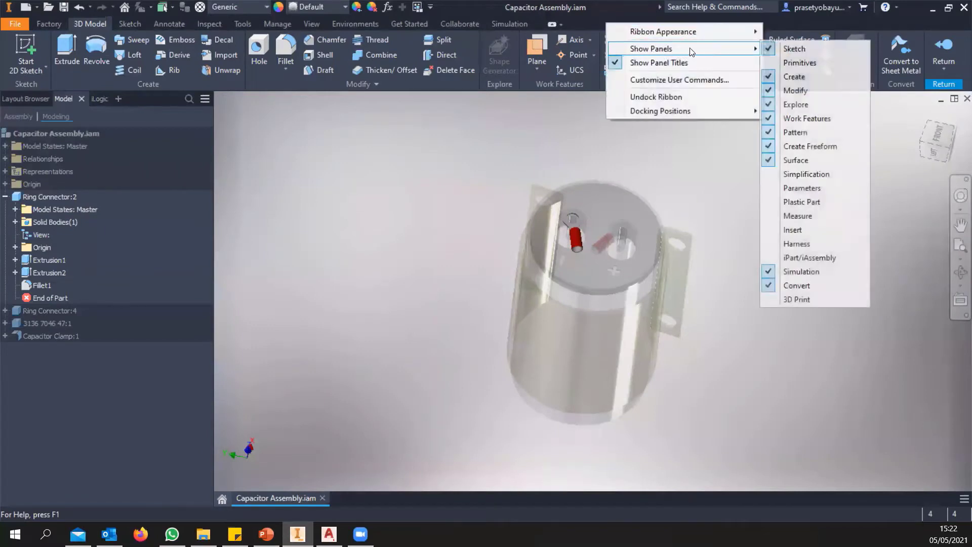
pyautogui.moveTo(663, 51)
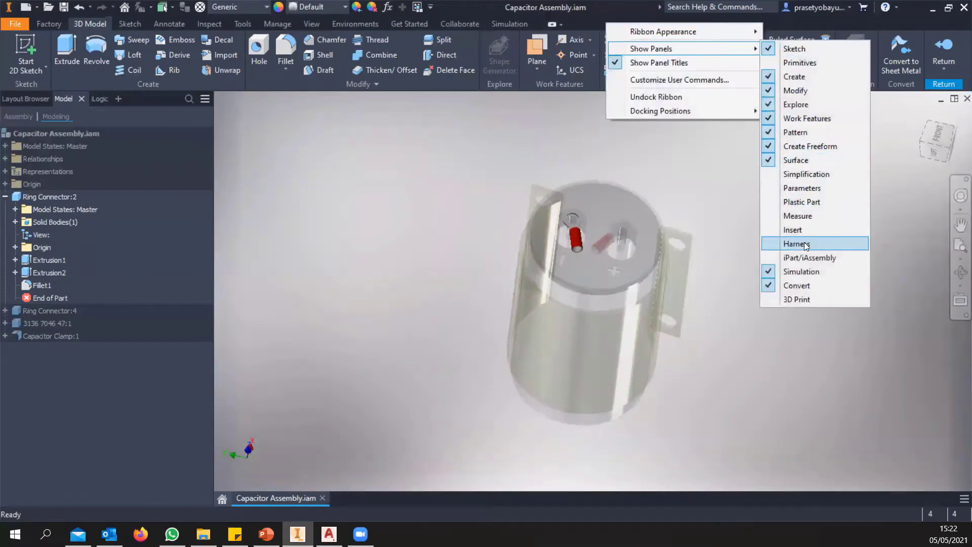
pyautogui.click(787, 245)
# Place a harness pin named "-" at the centre of the red barrel's open end on the minus ring connector
pyautogui.press('F2')
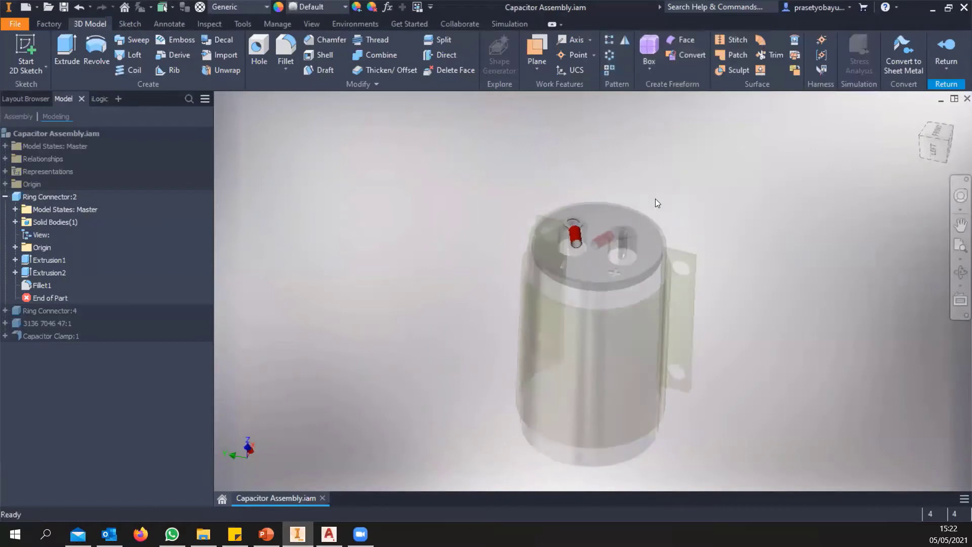
pyautogui.moveTo(655, 198); pyautogui.dragTo(704, 155)
pyautogui.scroll(-5, 612, 213)
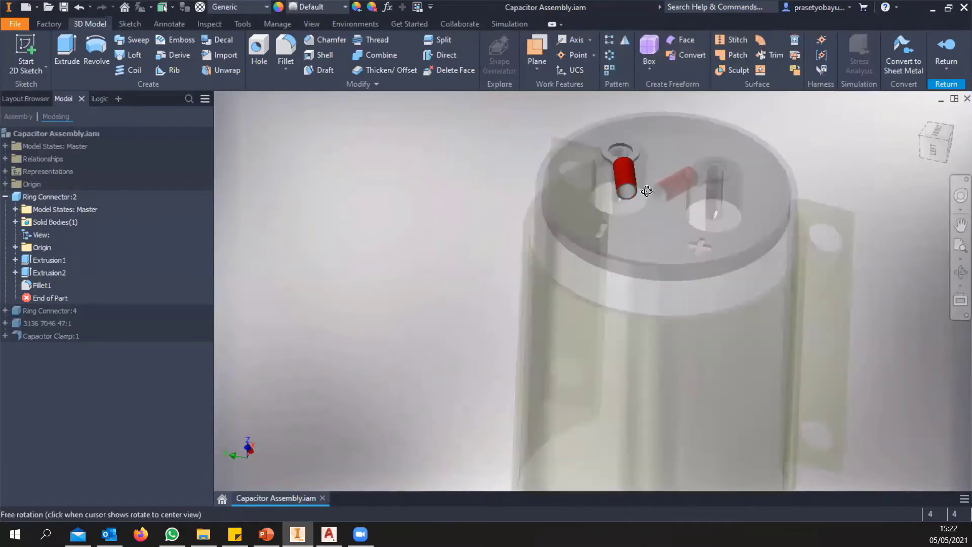
pyautogui.moveTo(669, 189)
pyautogui.keyDown('shift'); pyautogui.mouseDown(button='middle')
pyautogui.moveTo(678, 159)
pyautogui.moveTo(675, 185)
pyautogui.mouseUp(button='middle'); pyautogui.keyUp('shift')
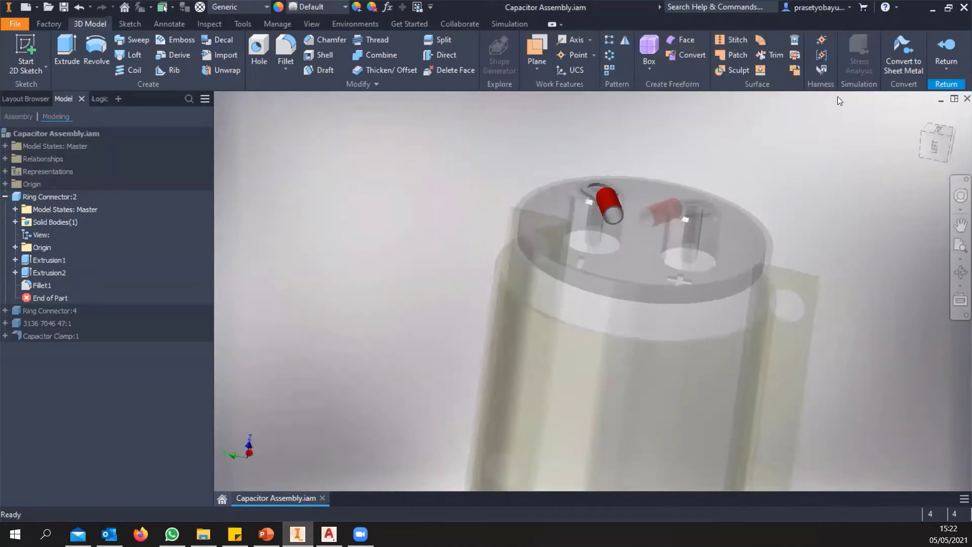
pyautogui.click(822, 41)
pyautogui.scroll(5, 624, 217)
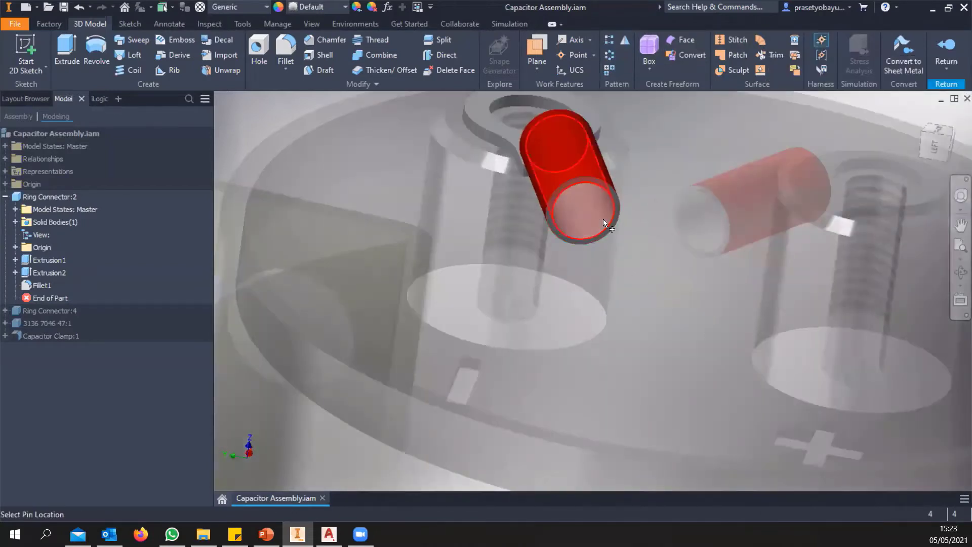
pyautogui.click(610, 214)
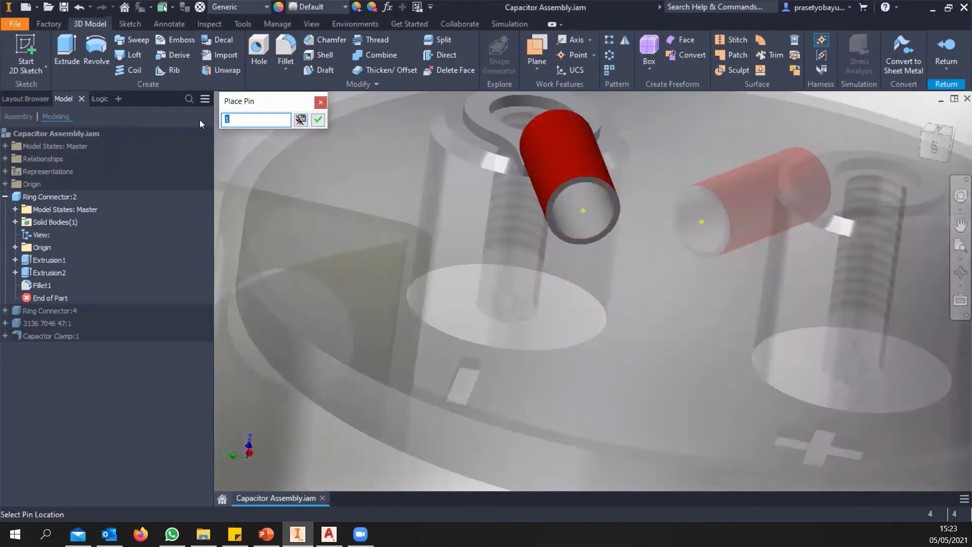
pyautogui.write('-')
pyautogui.click(318, 120)
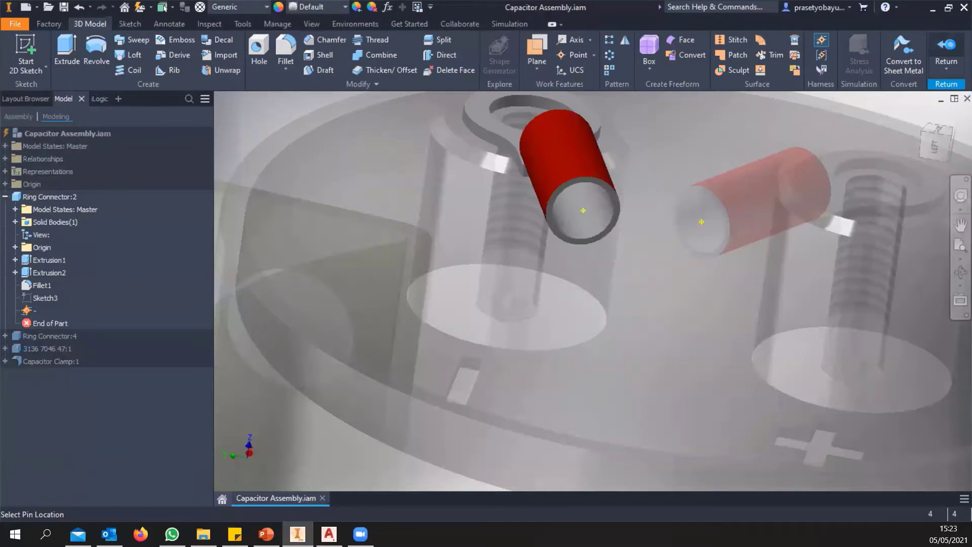
# Finish editing the ring connector to return to the capacitor assembly, and switch back to PowerPoint
pyautogui.click(946, 48)
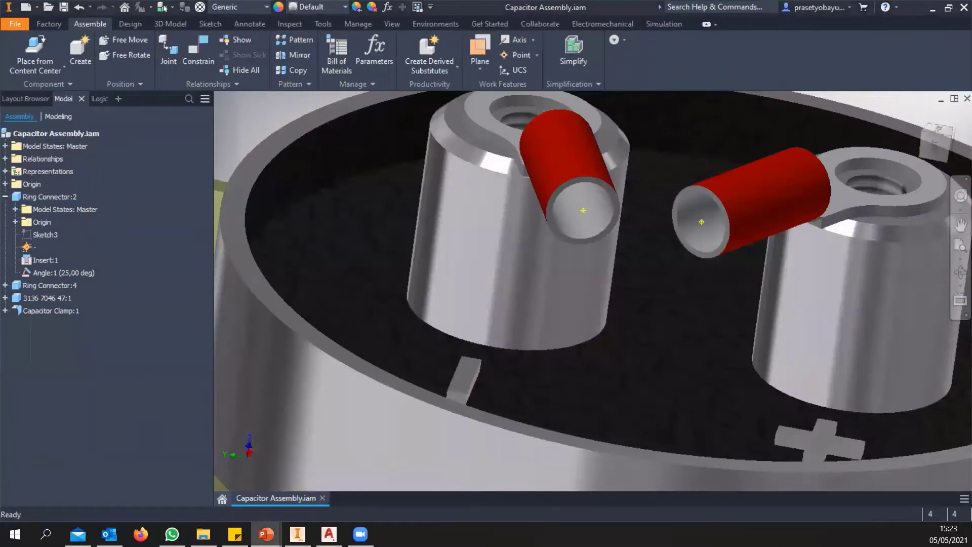
pyautogui.click(266, 534)
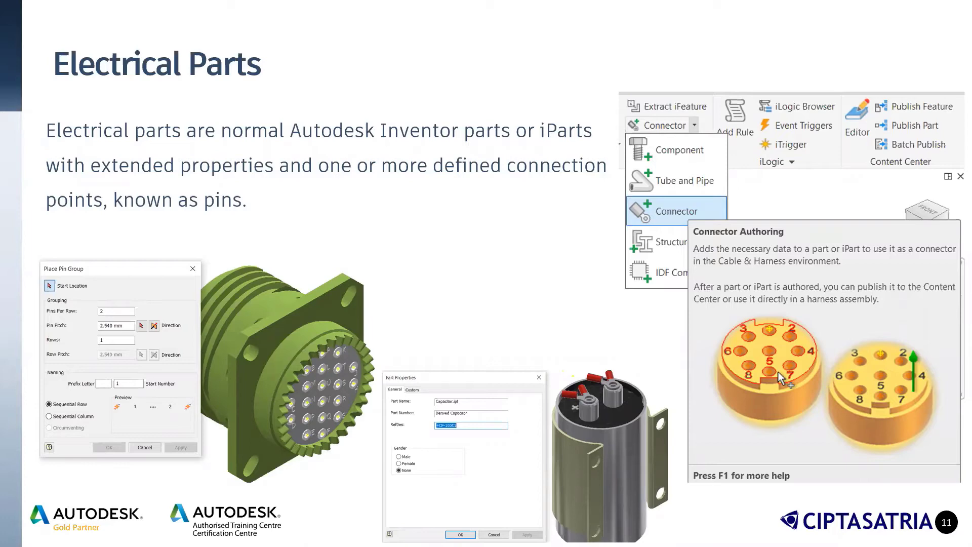
# Advance the presentation to the Wire and Cable slide, then switch to Inventor and close Capacitor Assembly.iam without saving
pyautogui.press('Right')
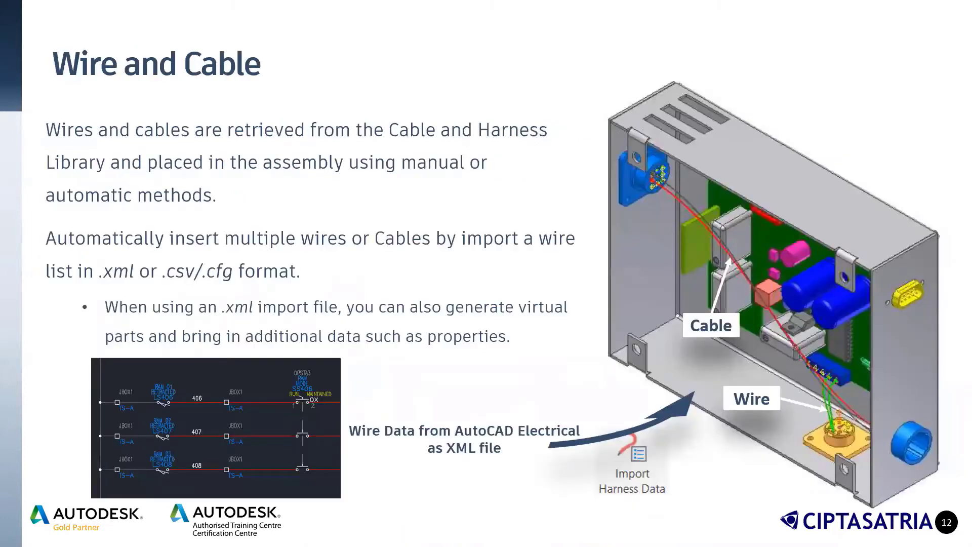
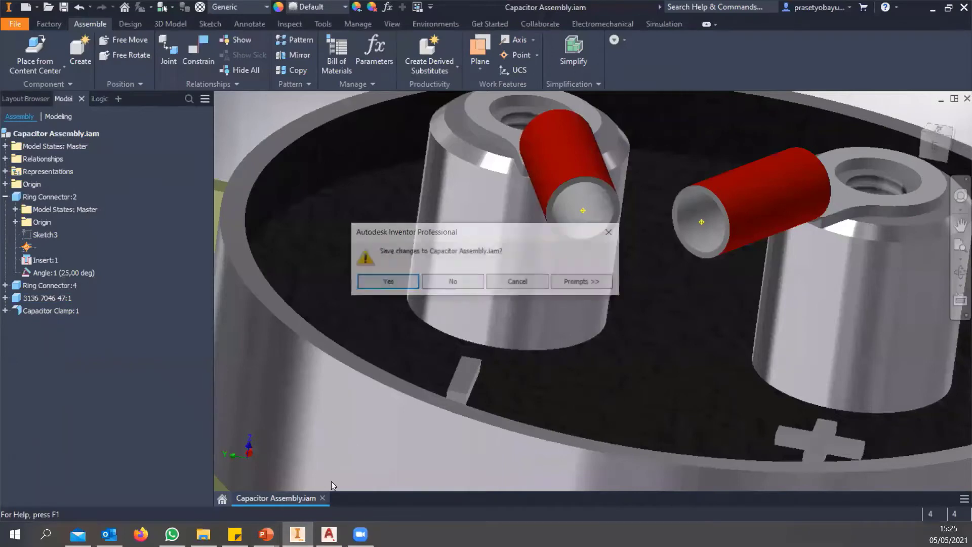
pyautogui.click(465, 276)
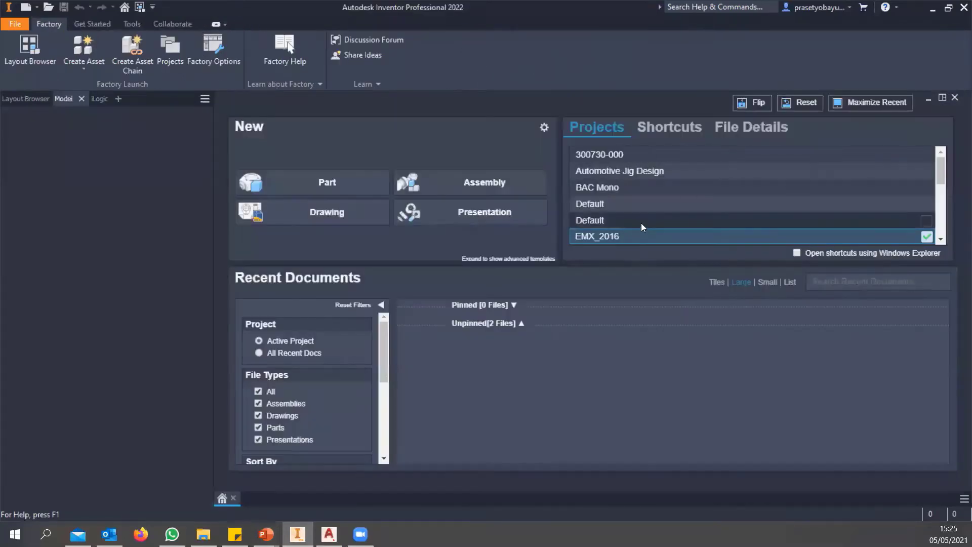
# Make Pressure Vessel the active project and open A-10086CH_SM.iam from the Electrical SheetMetalBox folder
pyautogui.scroll(-5, 640, 218)
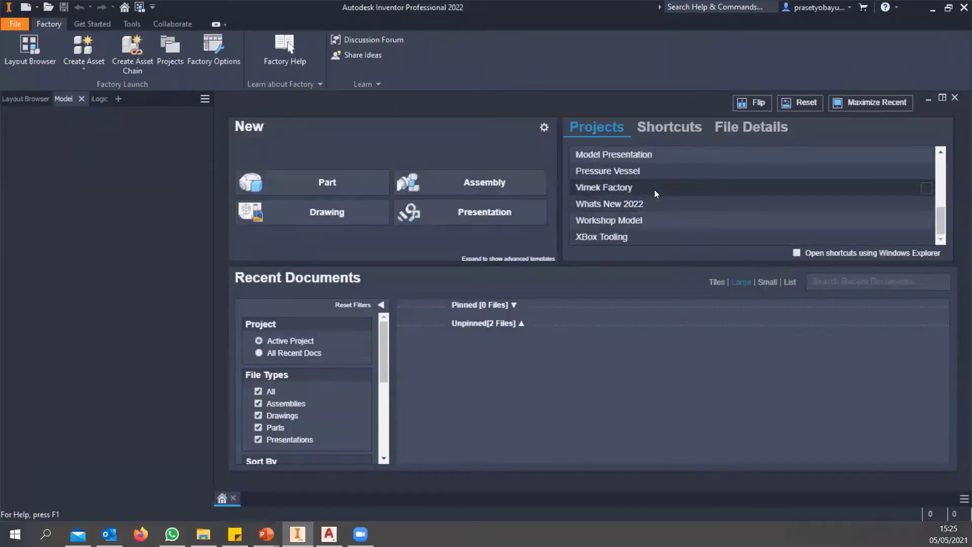
pyautogui.doubleClick(656, 174)
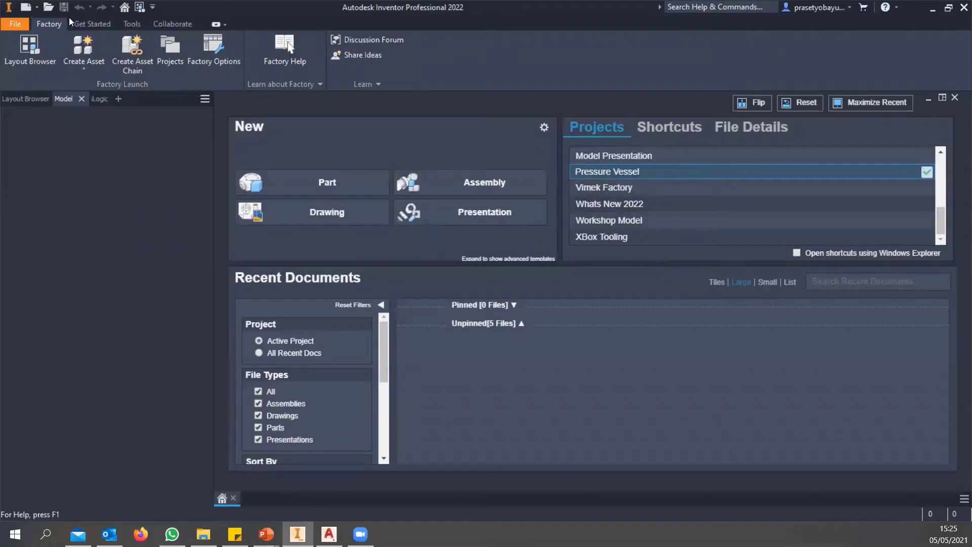
pyautogui.click(46, 7)
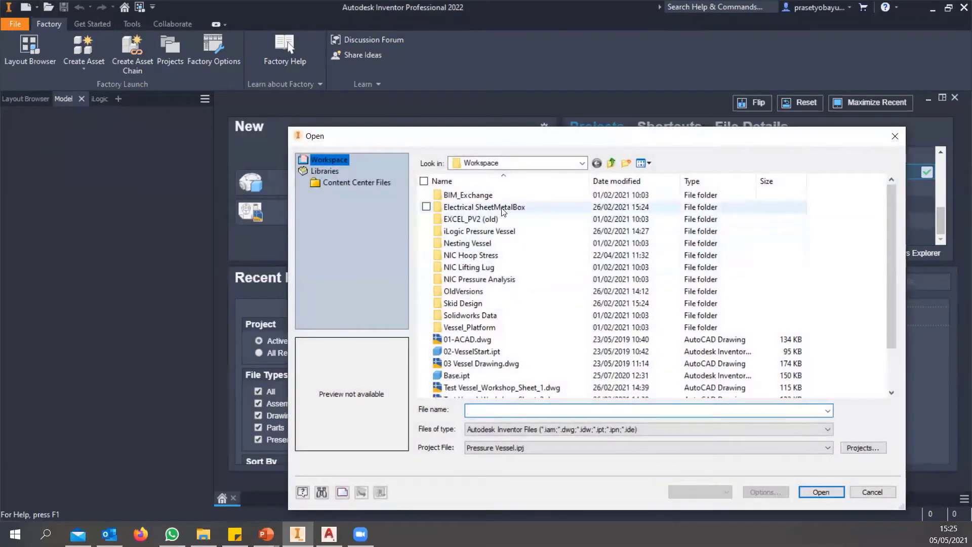
pyautogui.doubleClick(484, 207)
pyautogui.click(475, 255)
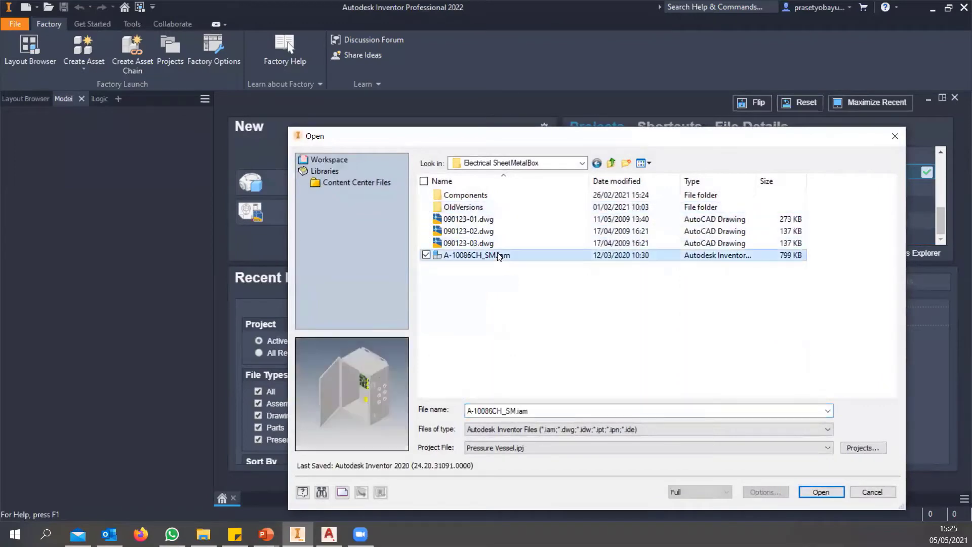
pyautogui.click(806, 491)
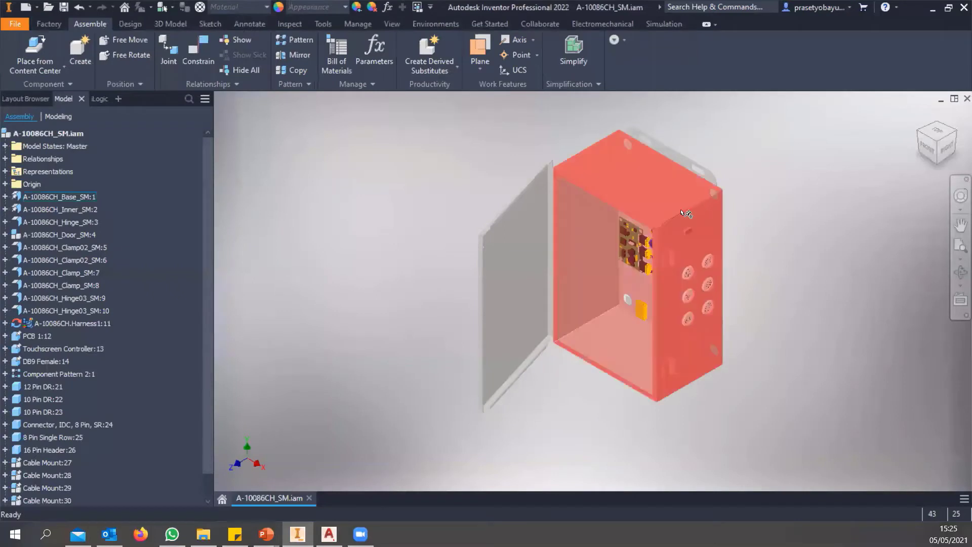
# Swing the enclosure door further open to expose the circuit boards and harness inside the box
pyautogui.moveTo(523, 274); pyautogui.dragTo(435, 238)
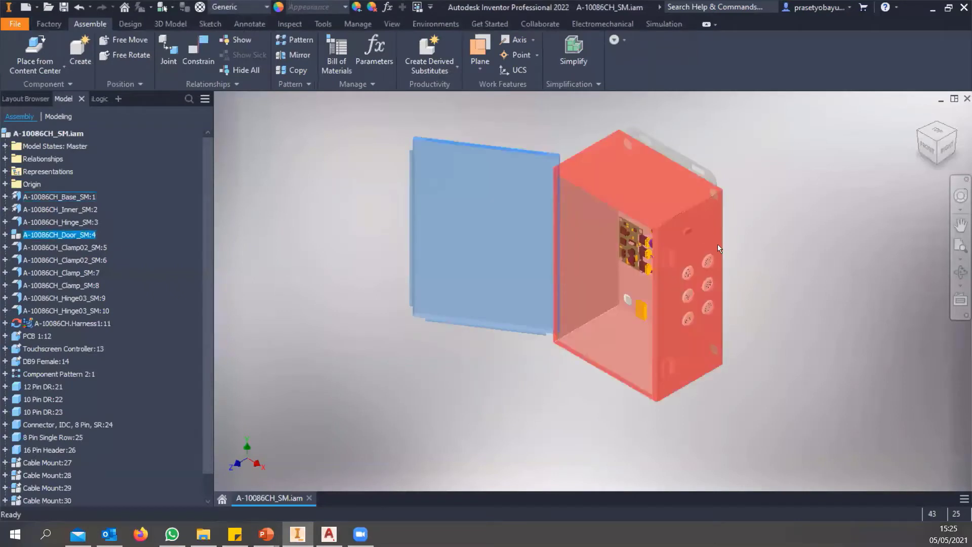
pyautogui.keyDown('shift'); pyautogui.moveTo(730, 274); pyautogui.dragTo(688, 192, button='middle'); pyautogui.keyUp('shift')
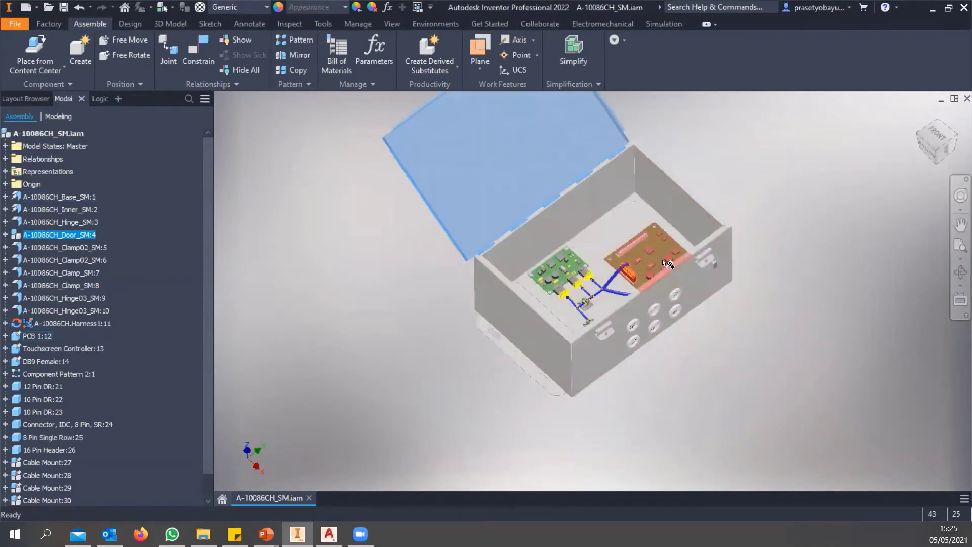
pyautogui.moveTo(682, 280)
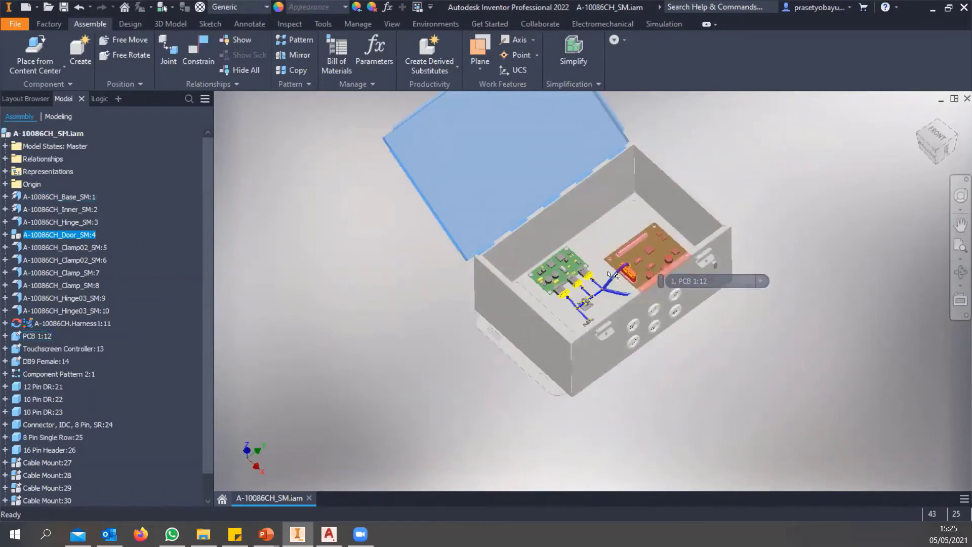
pyautogui.keyDown('shift'); pyautogui.moveTo(653, 284); pyautogui.dragTo(488, 273, button='middle'); pyautogui.keyUp('shift')
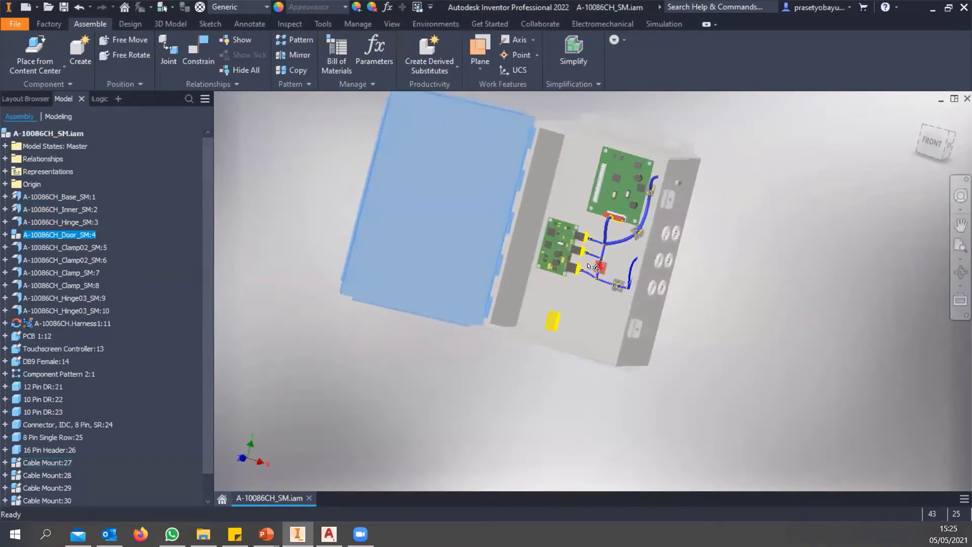
# Examine the harness segments running between the circuit board connectors, the cable mounts and the round connectors on the side wall
pyautogui.scroll(6, 589, 260)
pyautogui.scroll(-2, 589, 260)
pyautogui.keyDown('shift'); pyautogui.moveTo(587, 246); pyautogui.dragTo(590, 251, button='middle'); pyautogui.keyUp('shift')
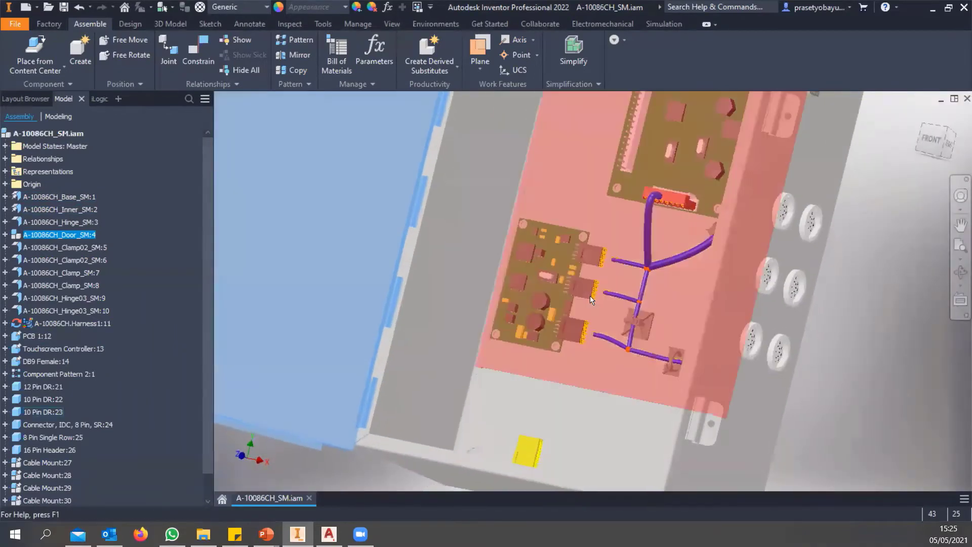
pyautogui.scroll(6, 589, 293)
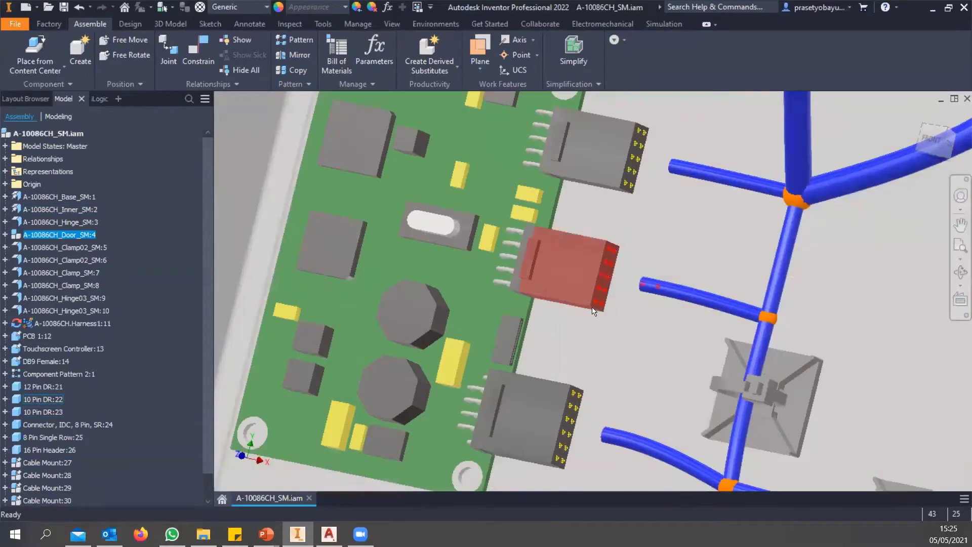
pyautogui.scroll(-5, 581, 425)
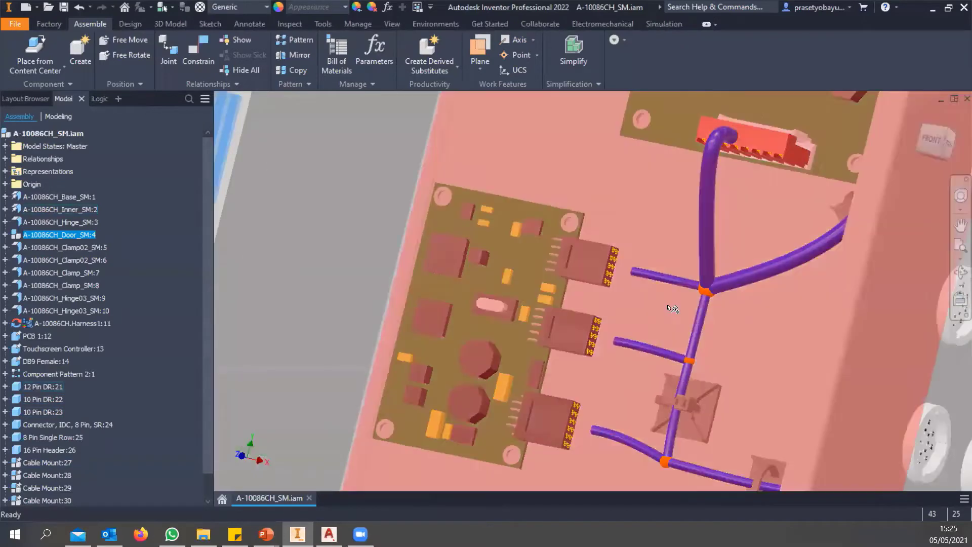
pyautogui.keyDown('shift'); pyautogui.moveTo(694, 275); pyautogui.dragTo(568, 284, button='middle'); pyautogui.keyUp('shift')
pyautogui.moveTo(501, 295); pyautogui.dragTo(582, 285, button='middle')
pyautogui.scroll(6, 540, 284)
pyautogui.scroll(-5, 502, 278)
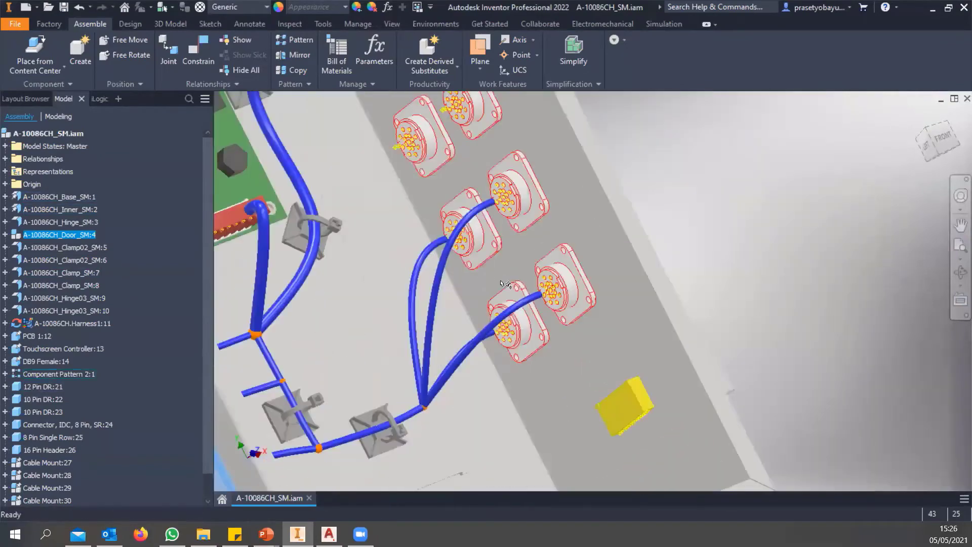
pyautogui.keyDown('shift'); pyautogui.moveTo(502, 278); pyautogui.dragTo(540, 274, button='middle'); pyautogui.keyUp('shift')
pyautogui.scroll(-5, 540, 275)
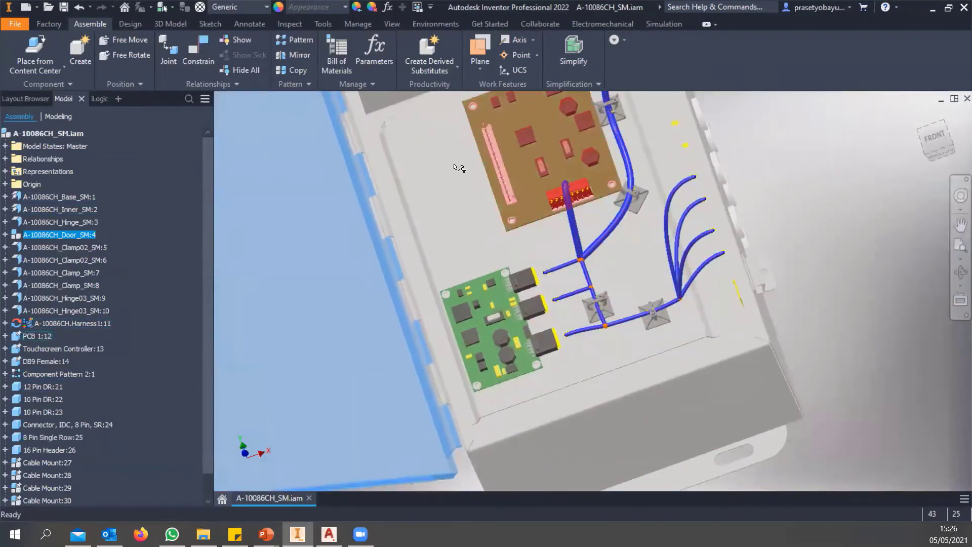
# Activate the A-10086CH.Harness1 subassembly for editing and synchronize the harness to the library
pyautogui.doubleClick(67, 322)
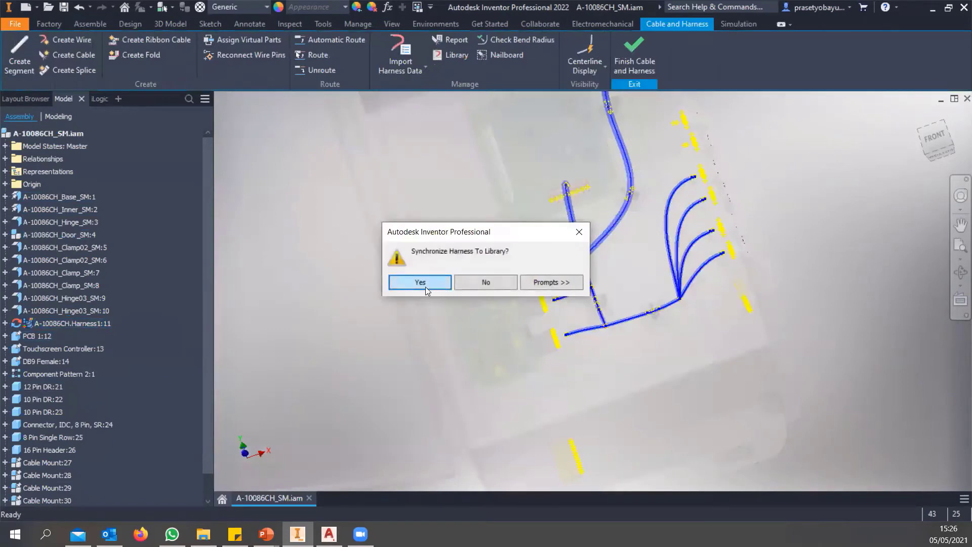
pyautogui.click(425, 286)
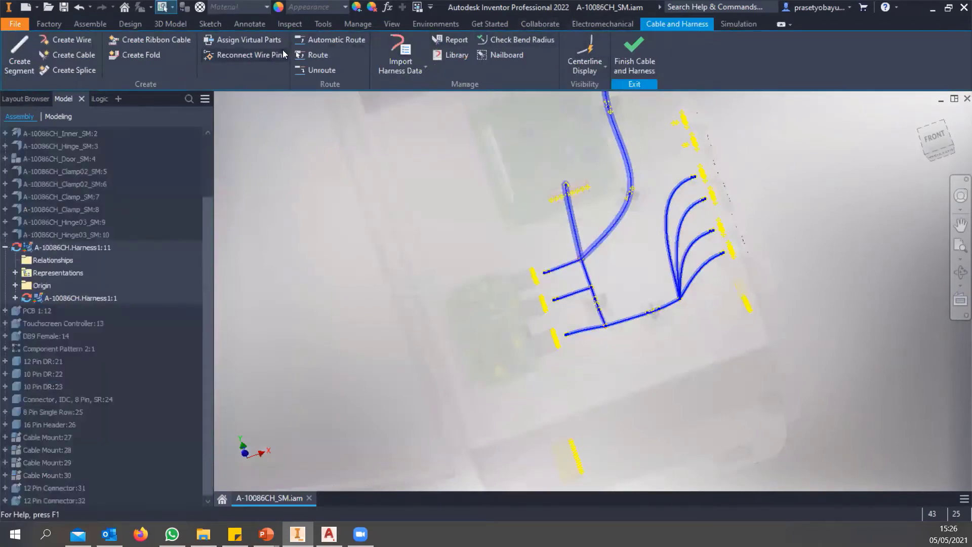
pyautogui.click(450, 25)
pyautogui.click(587, 24)
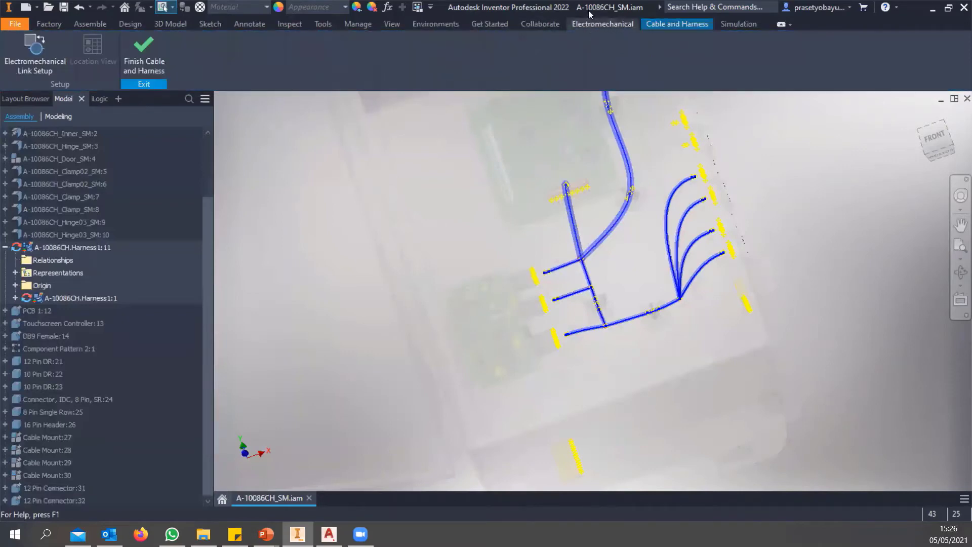
pyautogui.click(663, 23)
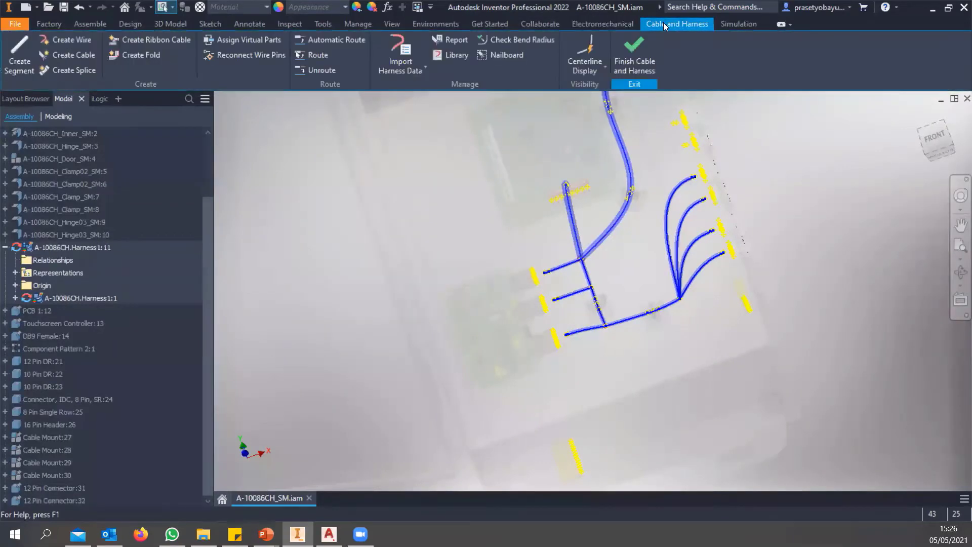
# Load Controller Harness.xml from the Electrical SheetMetalBox folder as the harness data file for import
pyautogui.click(405, 52)
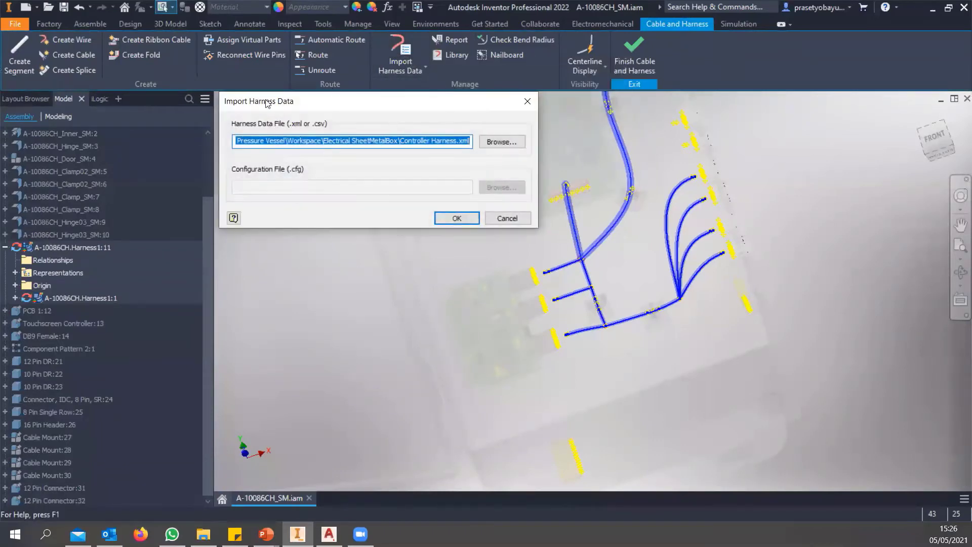
pyautogui.click(511, 142)
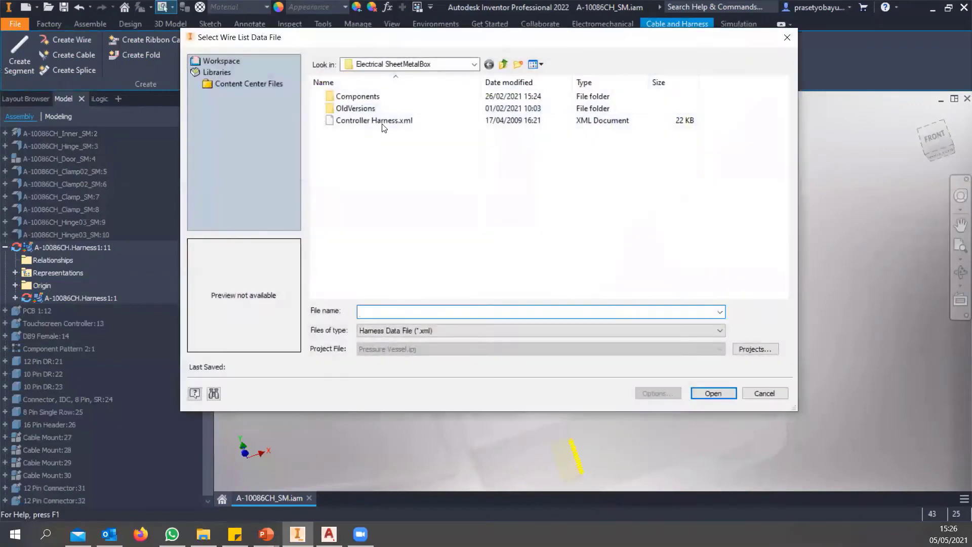
pyautogui.click(383, 124)
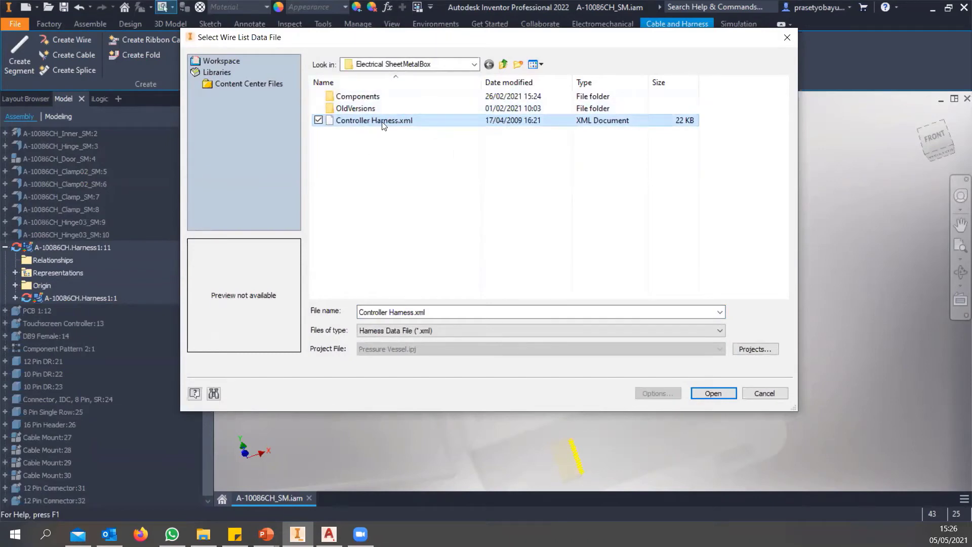
pyautogui.click(712, 393)
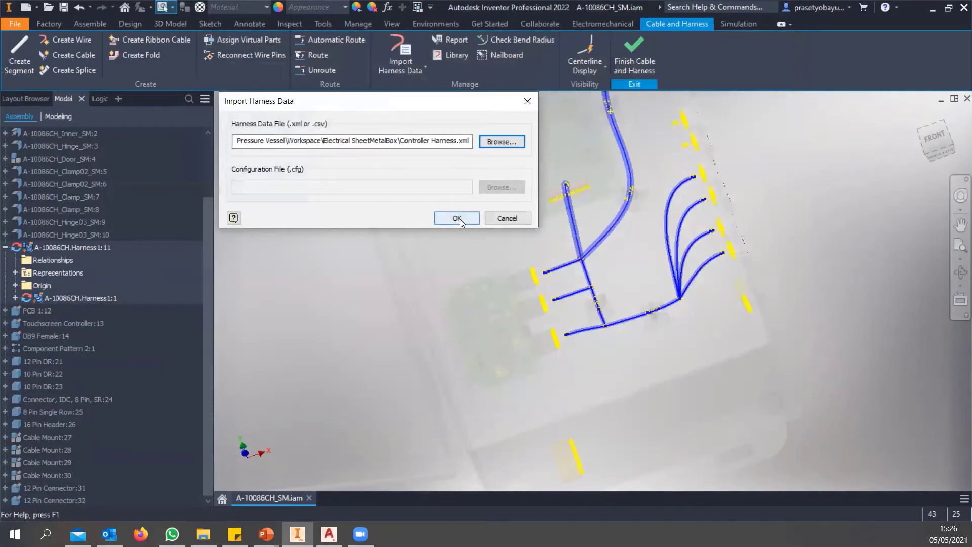
pyautogui.click(456, 218)
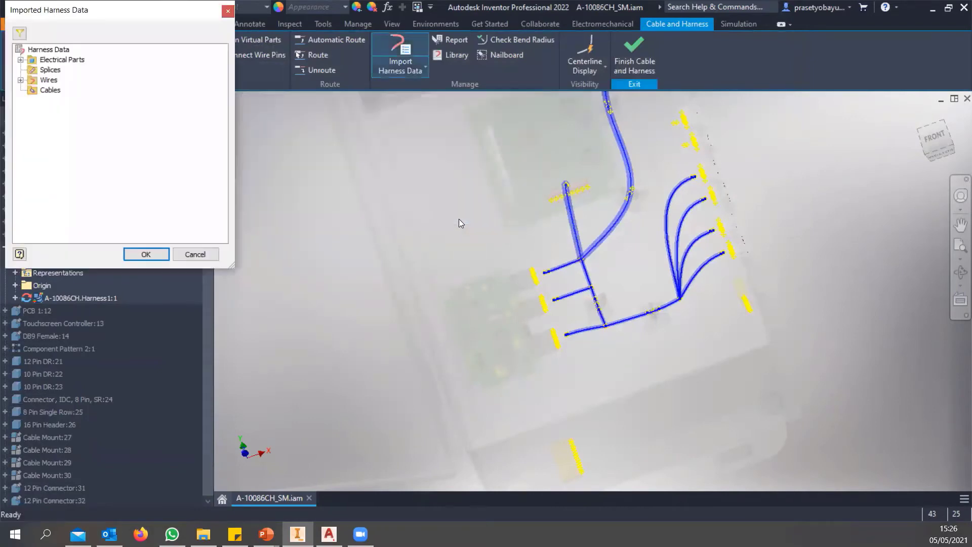
# Review the electrical parts and wires listed in the imported harness data
pyautogui.moveTo(94, 9); pyautogui.dragTo(367, 77)
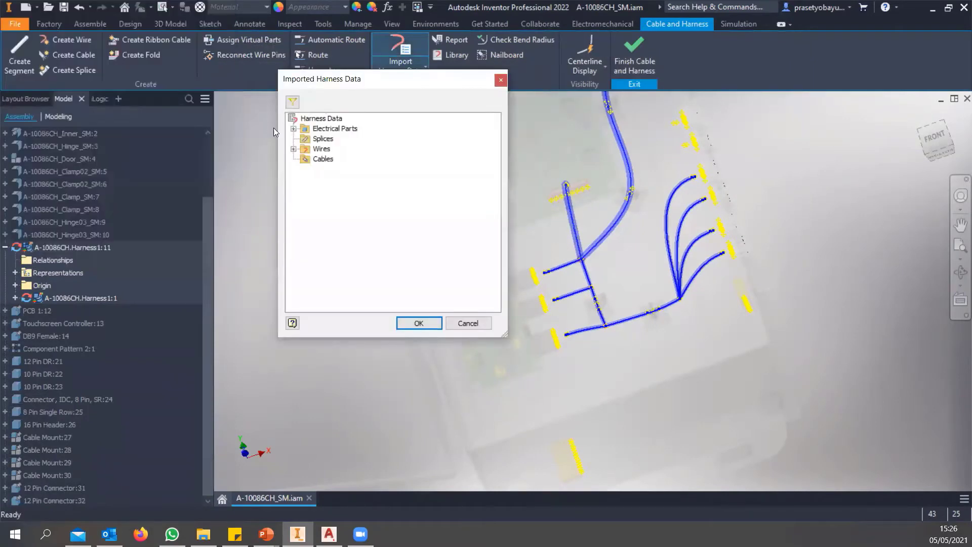
pyautogui.click(293, 129)
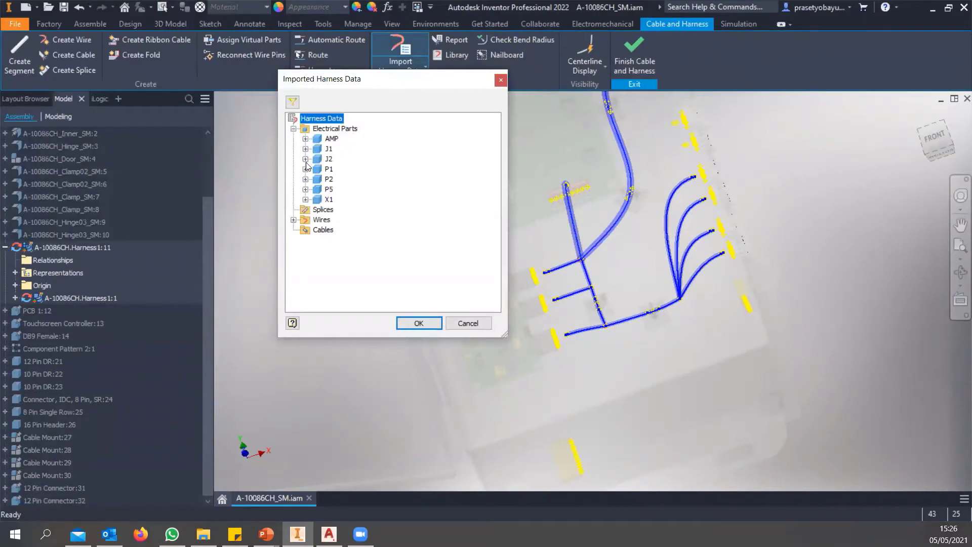
pyautogui.click(293, 220)
pyautogui.click(294, 119)
pyautogui.click(293, 220)
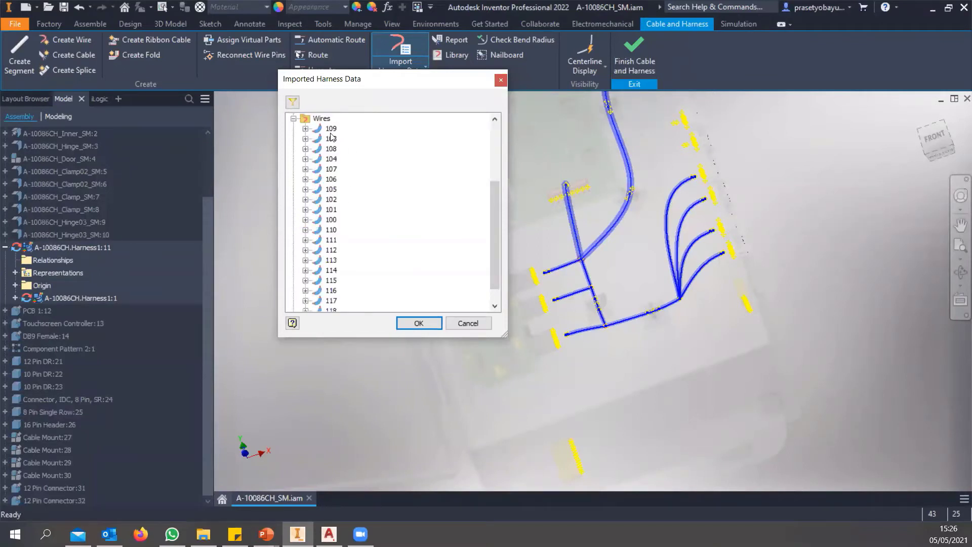
pyautogui.scroll(-1, 332, 136)
pyautogui.scroll(2, 335, 168)
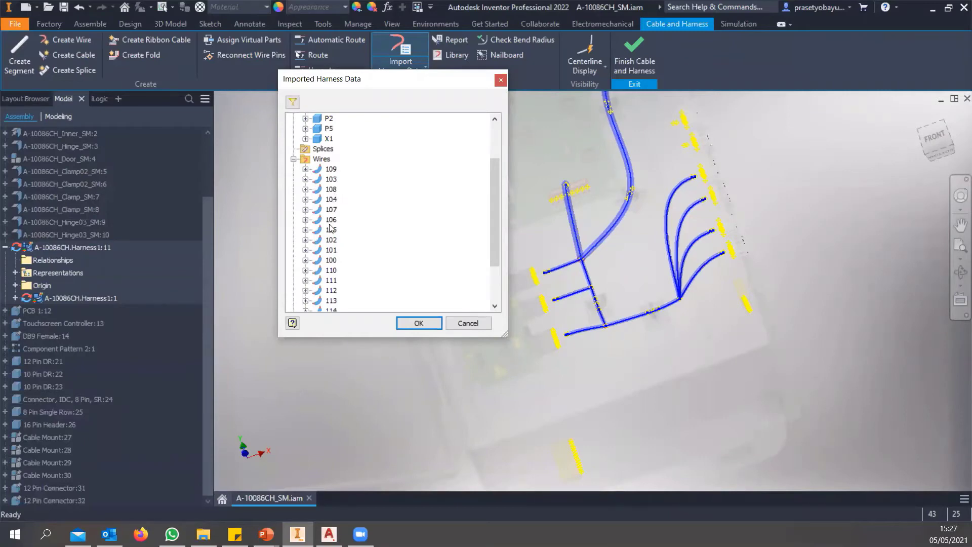
pyautogui.click(293, 159)
pyautogui.click(294, 129)
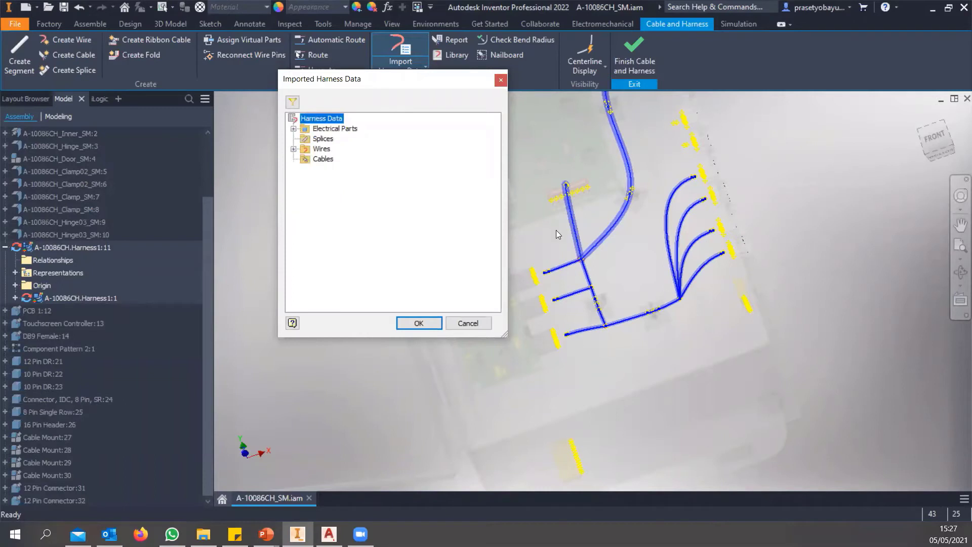
# Bring the imported wires into the harness assembly and close the import summary without viewing the log
pyautogui.click(413, 326)
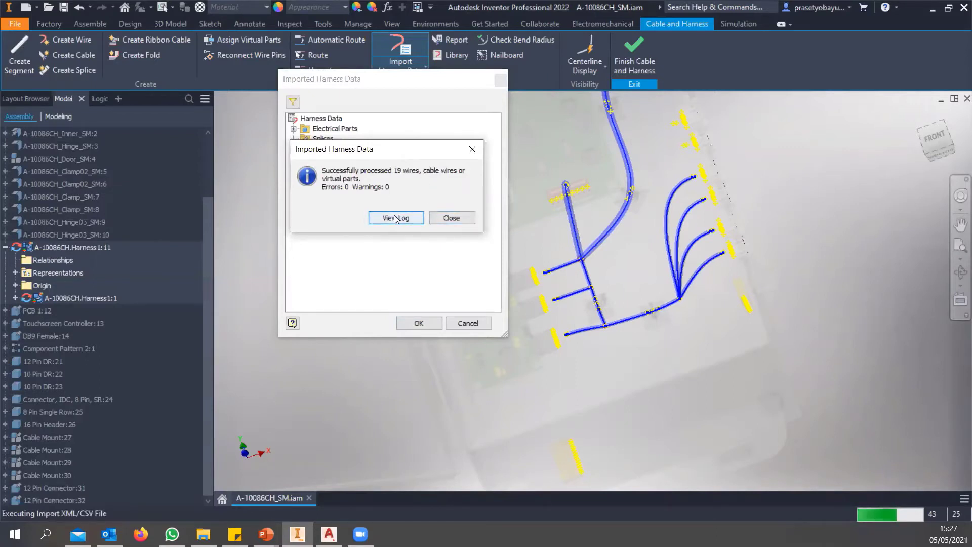
pyautogui.click(462, 221)
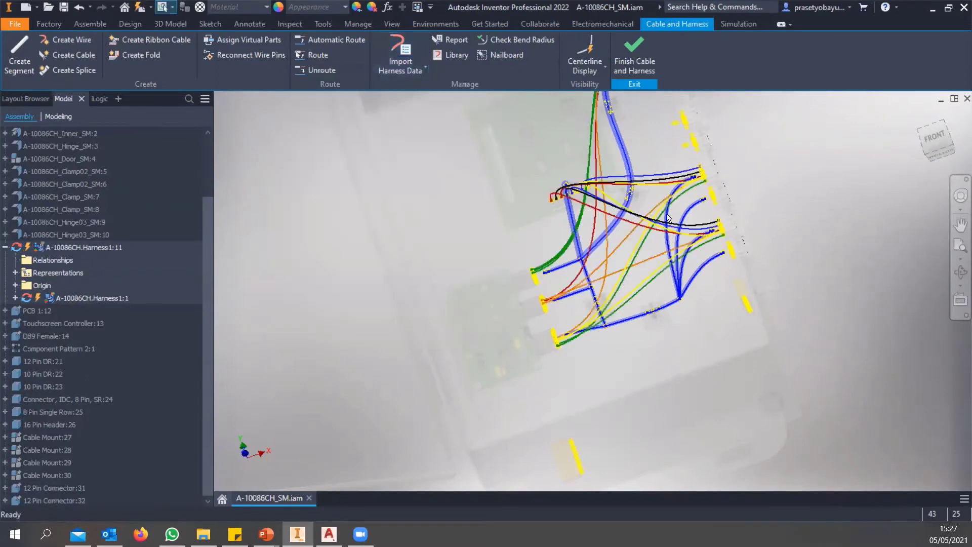
pyautogui.keyDown('shift'); pyautogui.moveTo(678, 219); pyautogui.dragTo(673, 246, button='middle'); pyautogui.keyUp('shift')
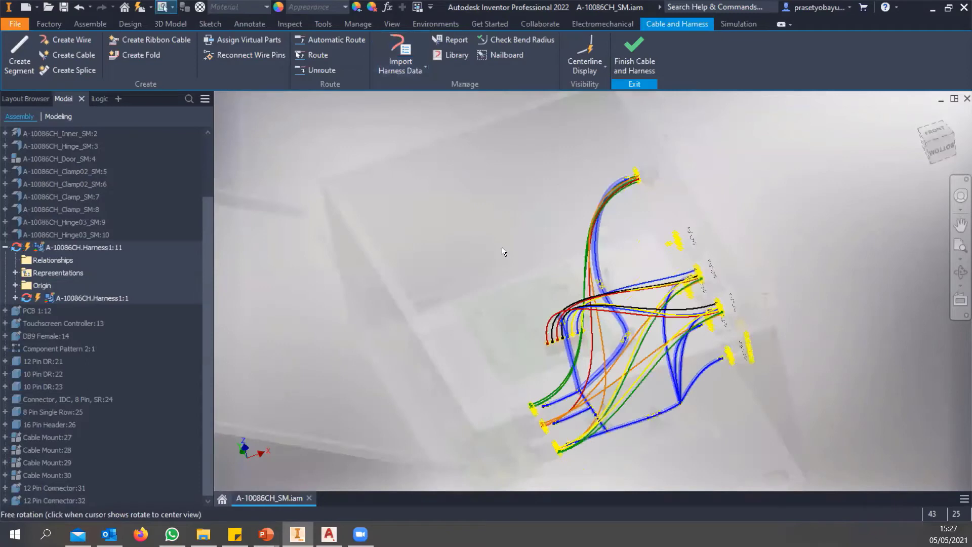
pyautogui.keyDown('shift'); pyautogui.moveTo(503, 251); pyautogui.dragTo(433, 210, button='middle'); pyautogui.keyUp('shift')
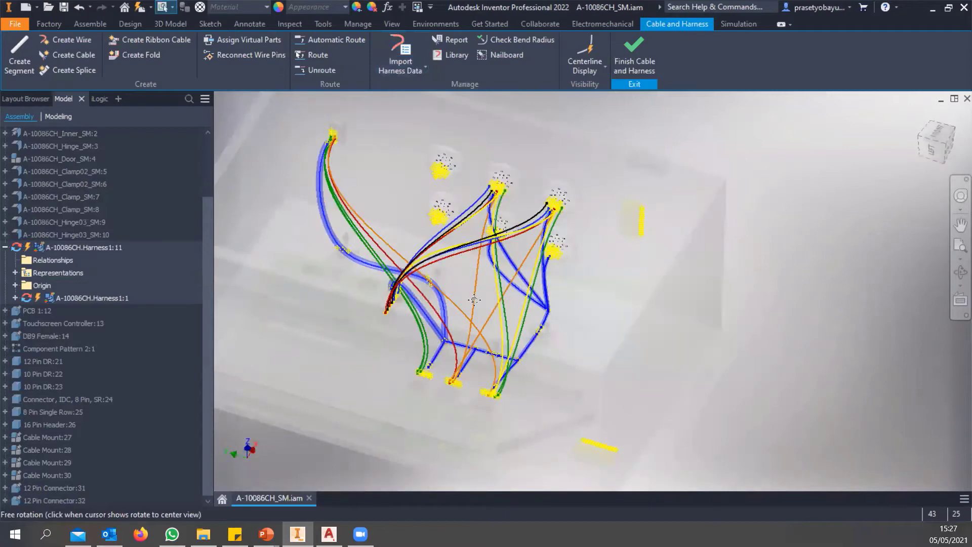
# Examine the imported unrouted wires running between the connectors alongside the harness segments
pyautogui.keyDown('shift'); pyautogui.moveTo(473, 300); pyautogui.dragTo(544, 302, button='middle'); pyautogui.keyUp('shift')
pyautogui.scroll(3, 565, 297)
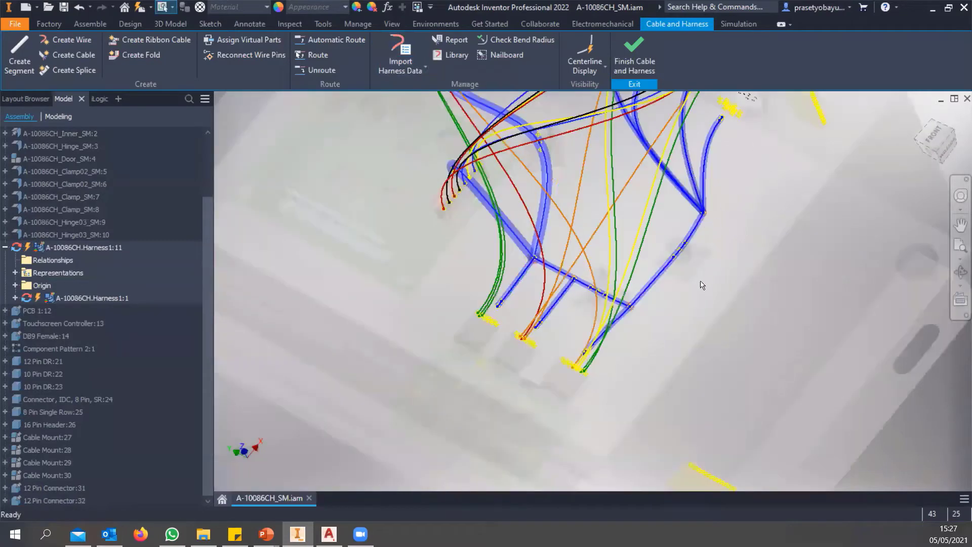
pyautogui.keyDown('shift'); pyautogui.moveTo(701, 292); pyautogui.dragTo(696, 322, button='middle'); pyautogui.keyUp('shift')
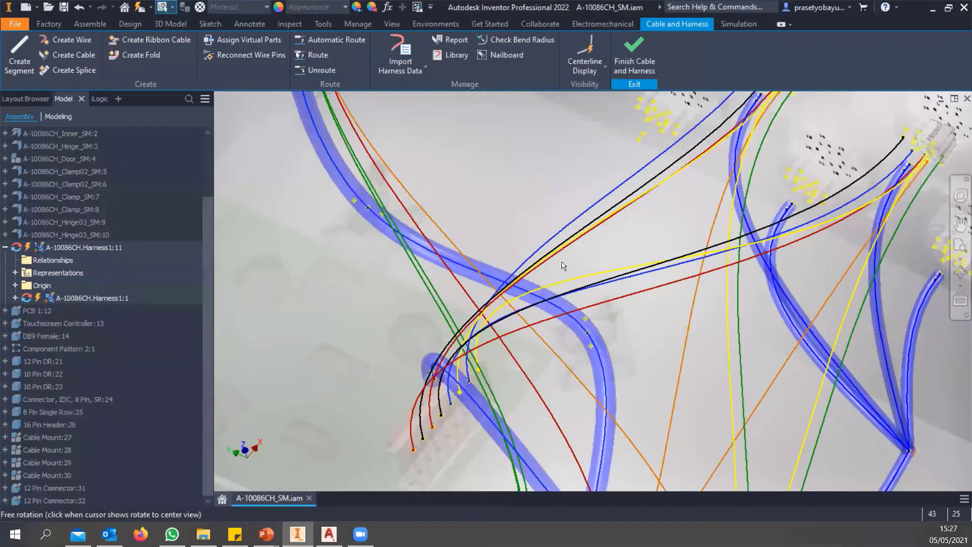
pyautogui.keyDown('shift'); pyautogui.moveTo(563, 265); pyautogui.dragTo(593, 225, button='middle'); pyautogui.keyUp('shift')
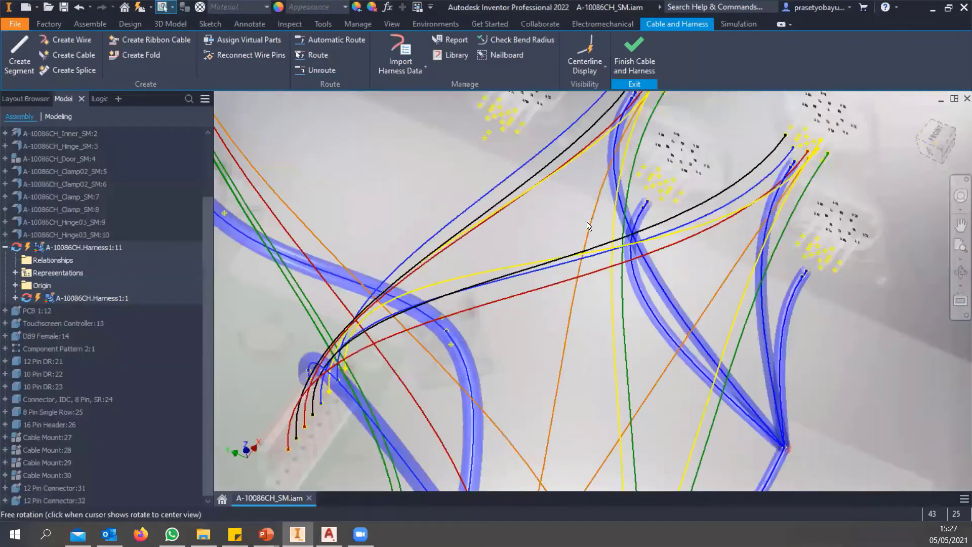
pyautogui.scroll(-5, 588, 226)
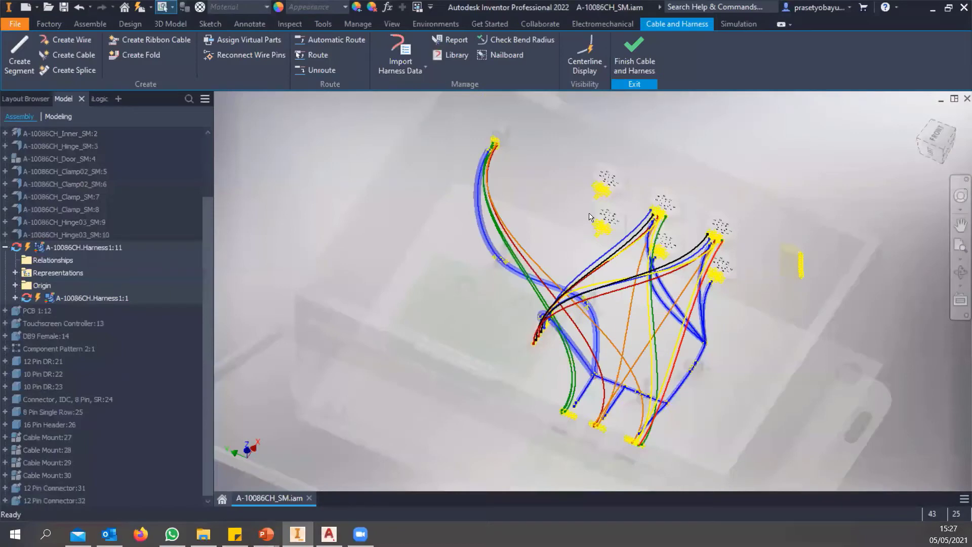
pyautogui.keyDown('shift'); pyautogui.moveTo(589, 213); pyautogui.dragTo(581, 212, button='middle'); pyautogui.keyUp('shift')
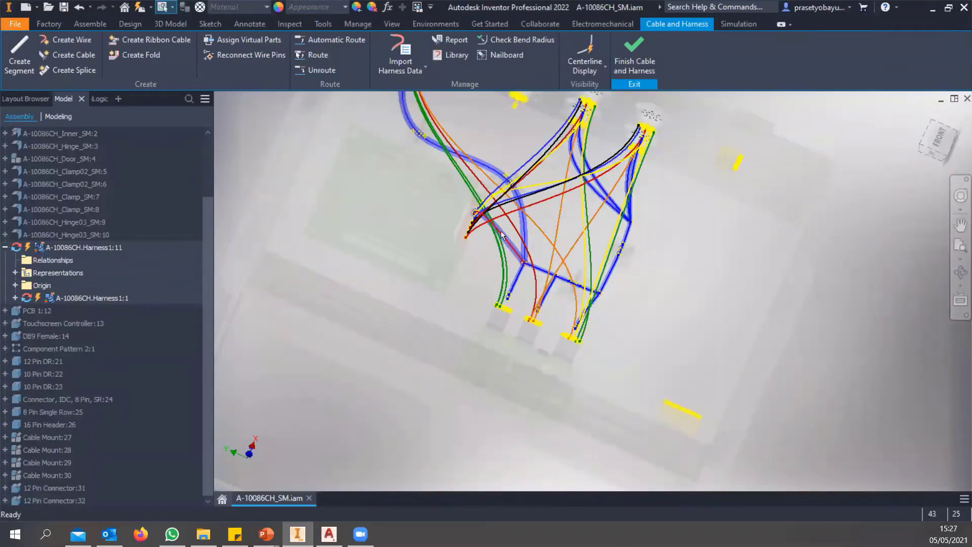
pyautogui.scroll(3, 493, 198)
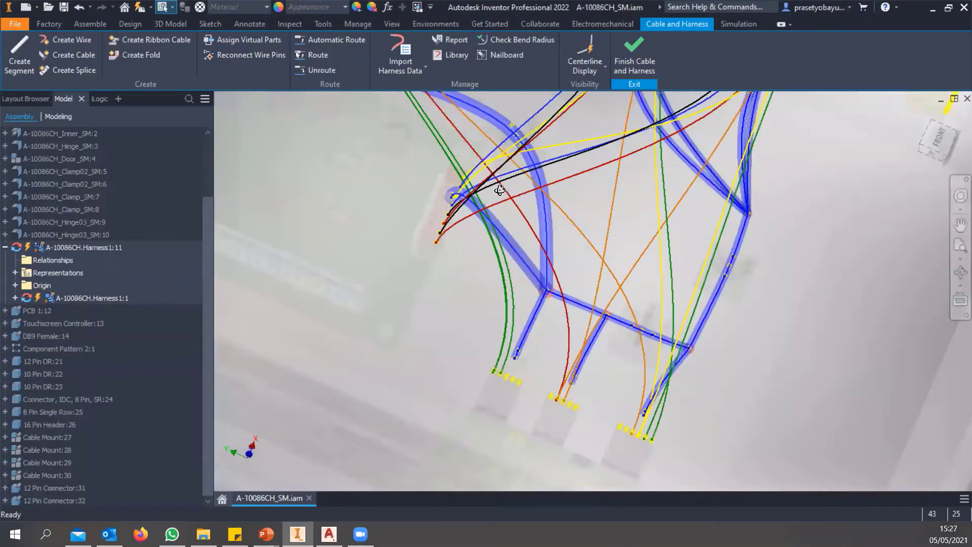
pyautogui.scroll(2, 503, 197)
pyautogui.keyDown('shift'); pyautogui.moveTo(550, 111); pyautogui.dragTo(547, 108, button='middle'); pyautogui.keyUp('shift')
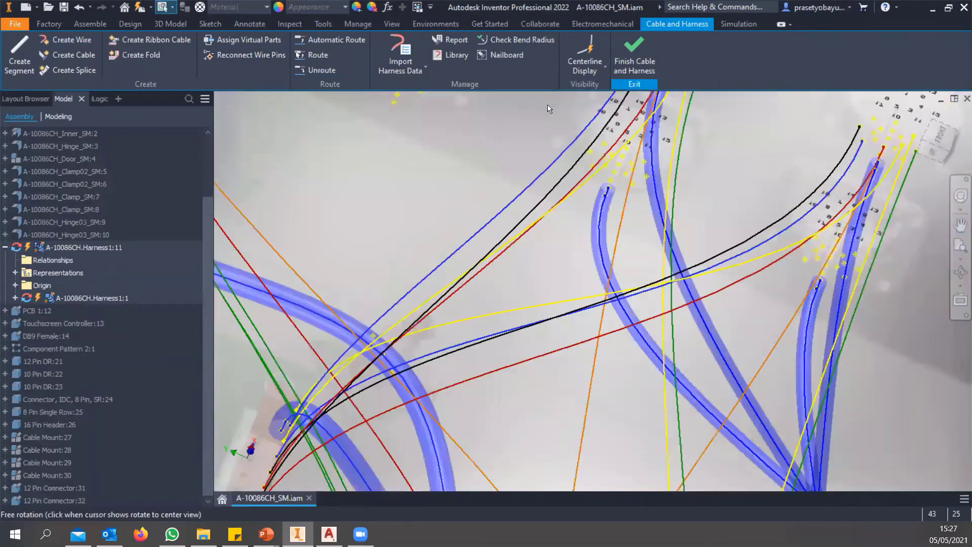
pyautogui.moveTo(539, 203); pyautogui.dragTo(469, 203, button='middle')
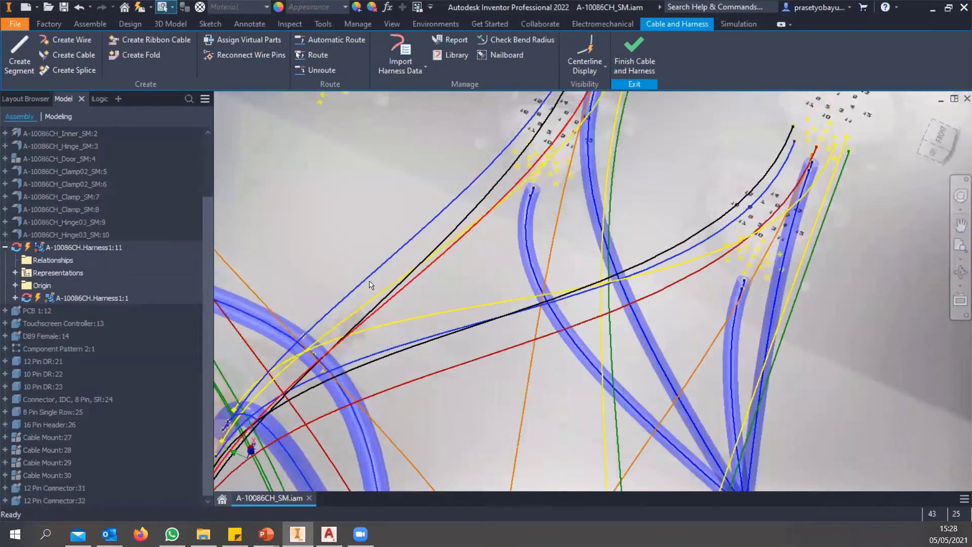
pyautogui.scroll(-5, 351, 237)
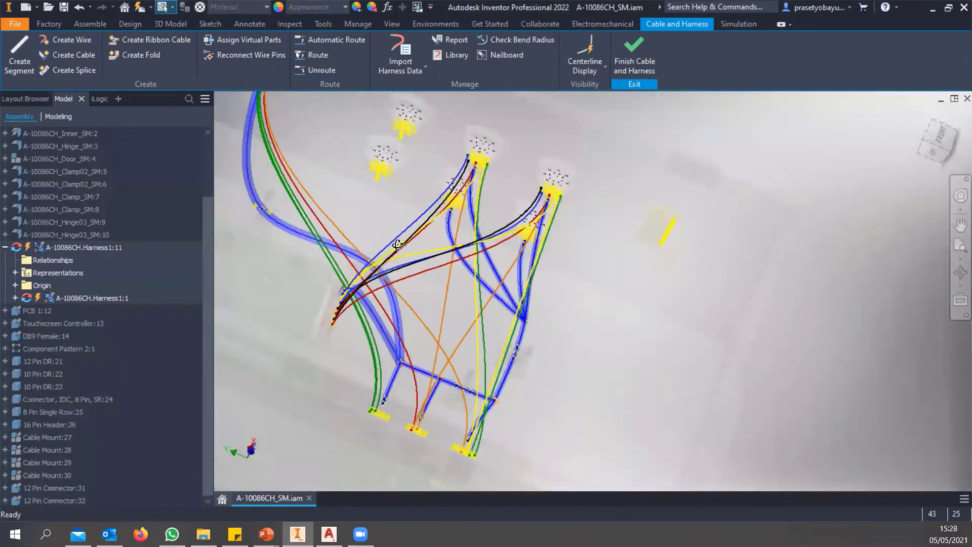
pyautogui.keyDown('shift'); pyautogui.moveTo(450, 241); pyautogui.dragTo(551, 188, button='middle'); pyautogui.keyUp('shift')
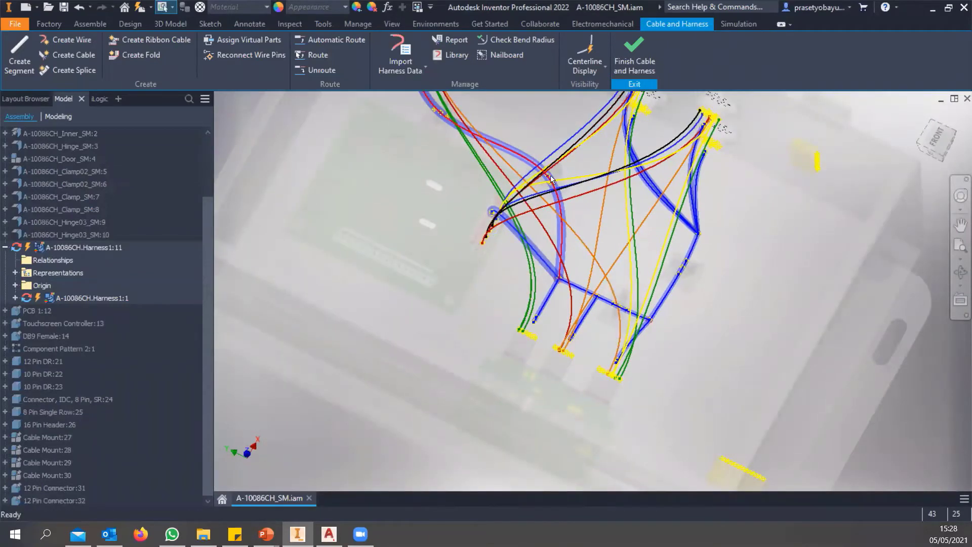
pyautogui.keyDown('shift'); pyautogui.moveTo(563, 262); pyautogui.dragTo(551, 250, button='middle'); pyautogui.keyUp('shift')
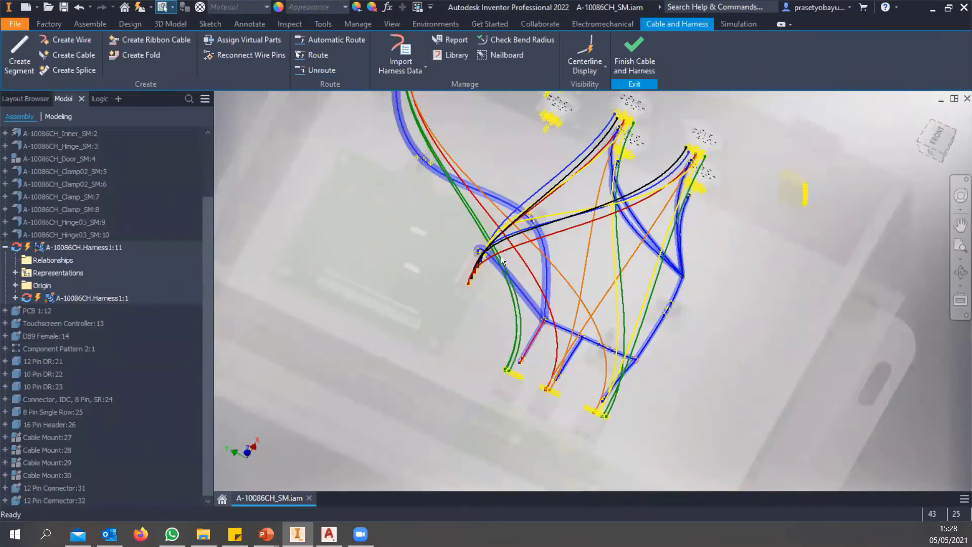
pyautogui.keyDown('shift'); pyautogui.moveTo(726, 224); pyautogui.dragTo(628, 217, button='middle'); pyautogui.keyUp('shift')
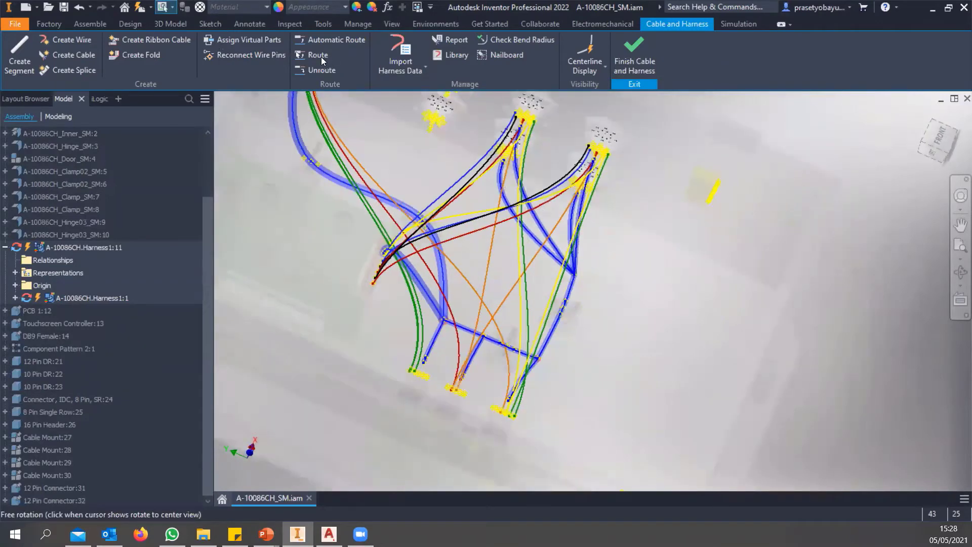
# Start the Route command and select the five wires ending at the last of the three board connectors in a row
pyautogui.click(311, 55)
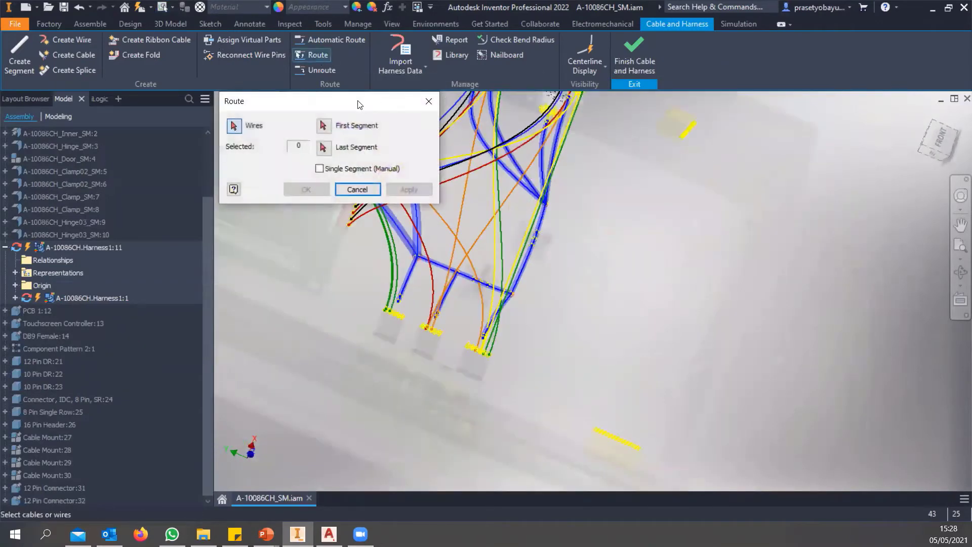
pyautogui.moveTo(411, 110); pyautogui.dragTo(329, 113)
pyautogui.keyDown('shift'); pyautogui.moveTo(556, 188); pyautogui.dragTo(633, 242, button='middle'); pyautogui.keyUp('shift')
pyautogui.scroll(4, 631, 246)
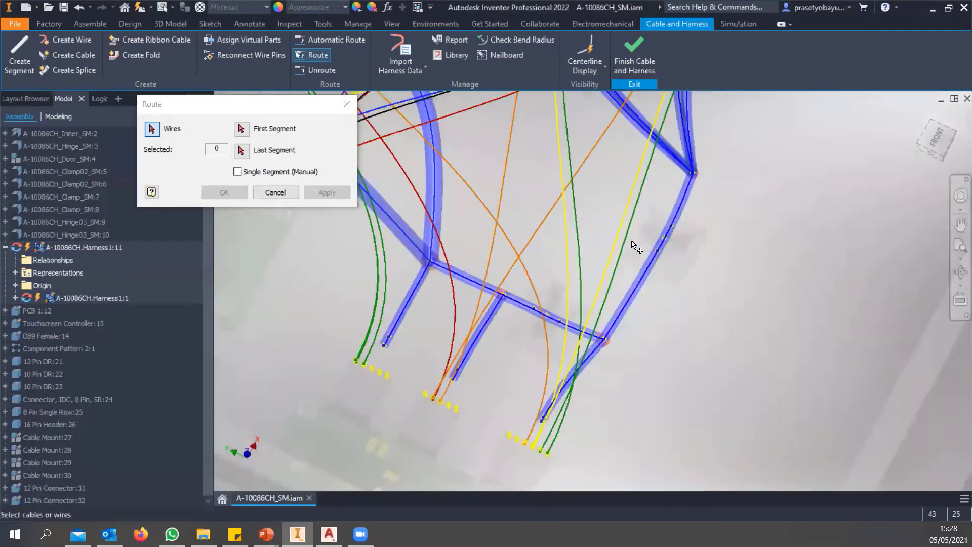
pyautogui.scroll(-4, 613, 260)
pyautogui.click(622, 247)
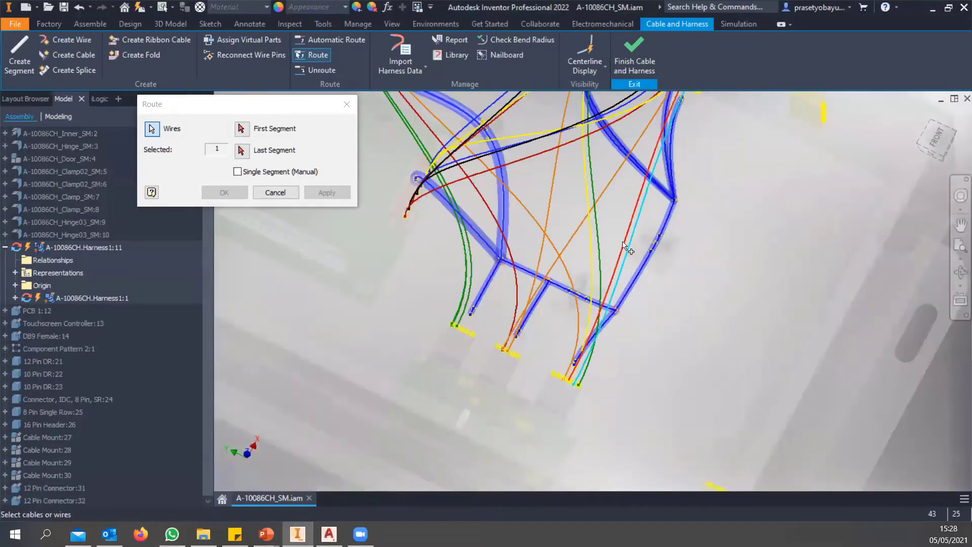
pyautogui.click(637, 245)
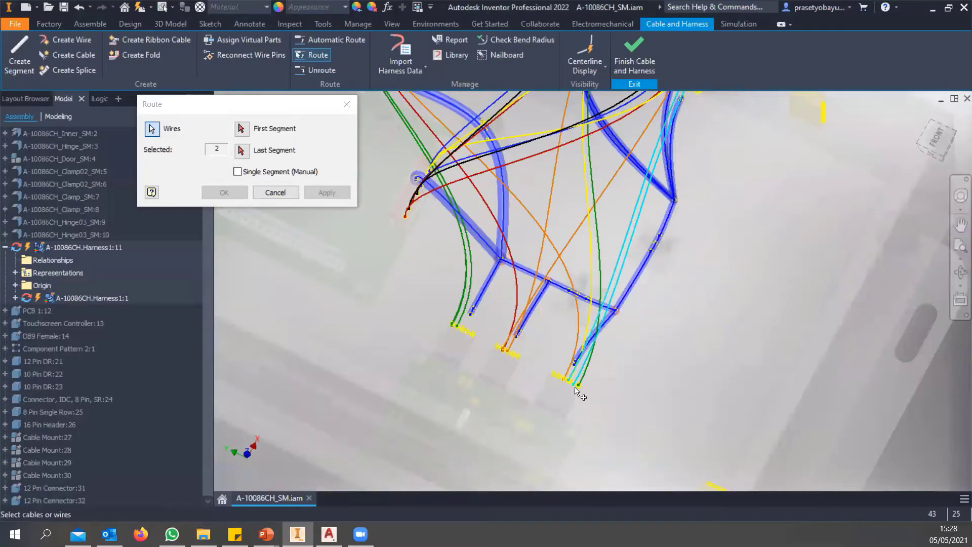
pyautogui.scroll(3, 580, 390)
pyautogui.scroll(-5, 657, 287)
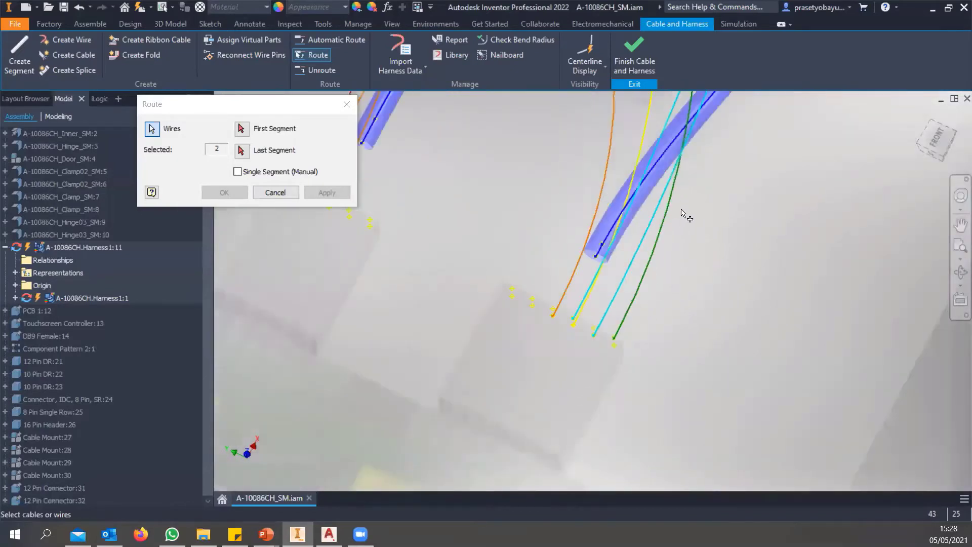
pyautogui.scroll(2, 619, 327)
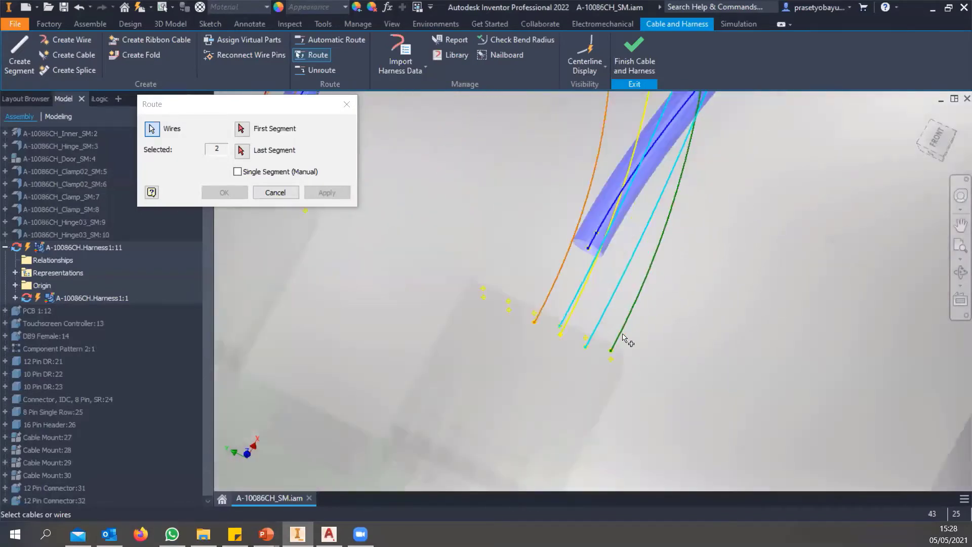
pyautogui.click(567, 325)
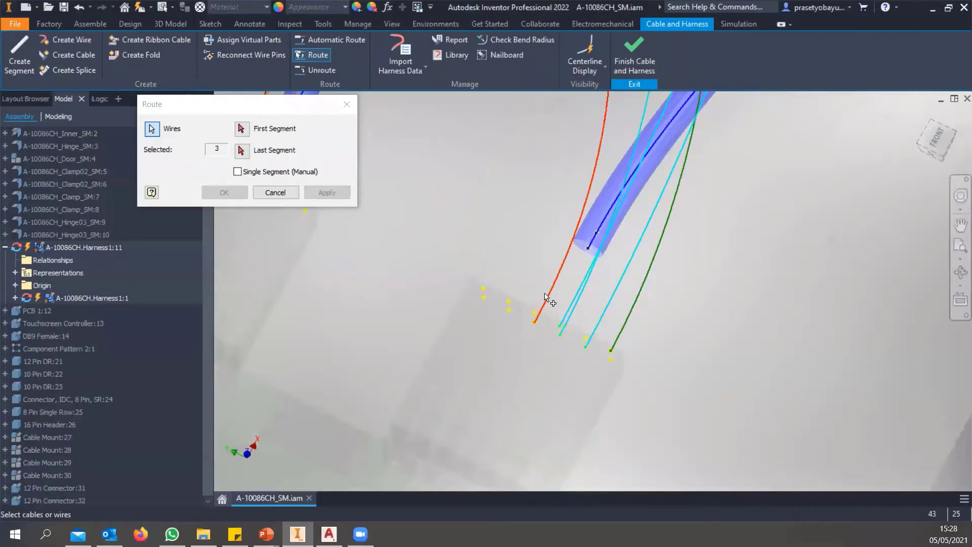
pyautogui.click(547, 301)
pyautogui.click(630, 320)
pyautogui.scroll(-4, 600, 256)
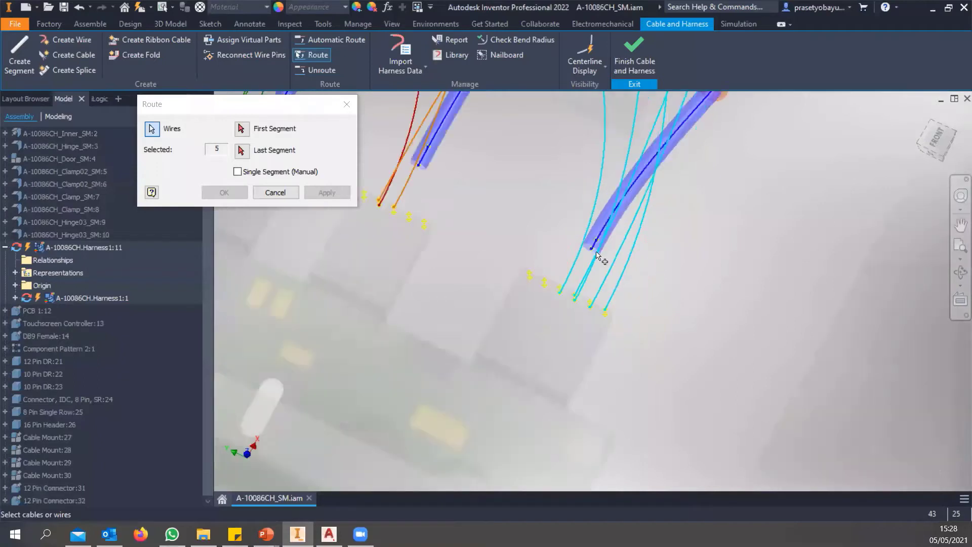
pyautogui.moveTo(605, 256); pyautogui.dragTo(641, 265, button='middle')
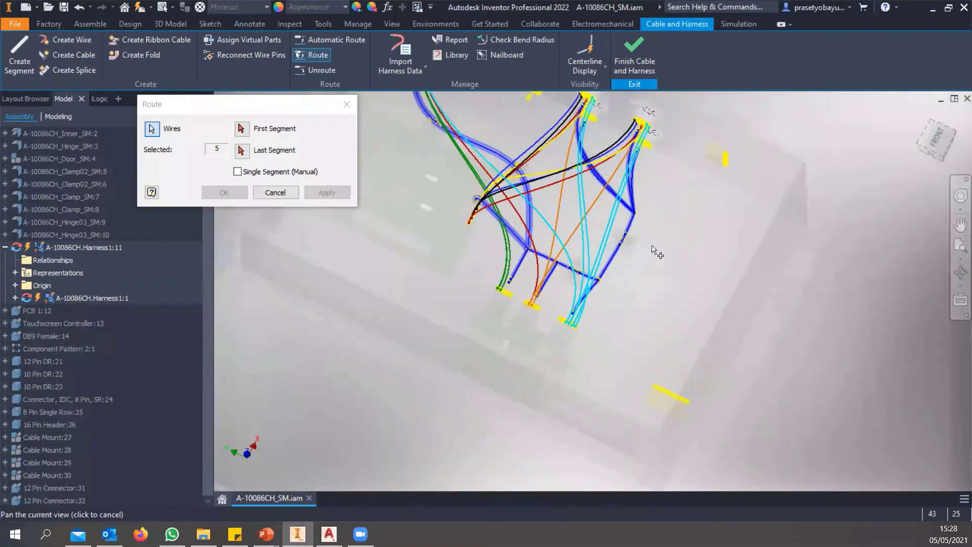
# Route the selected wires from the outermost branch at the far fork to the segment ending at their board connector, and apply
pyautogui.click(241, 130)
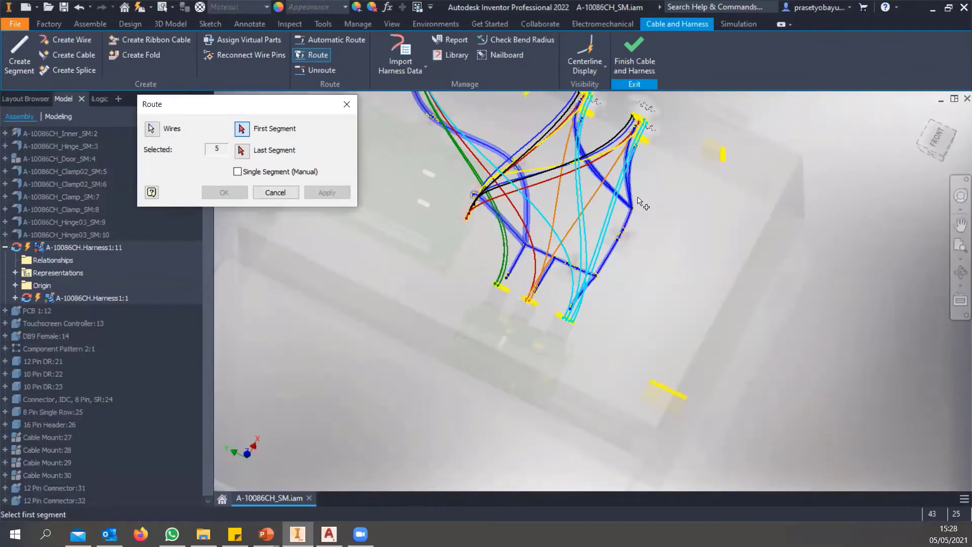
pyautogui.scroll(4, 639, 203)
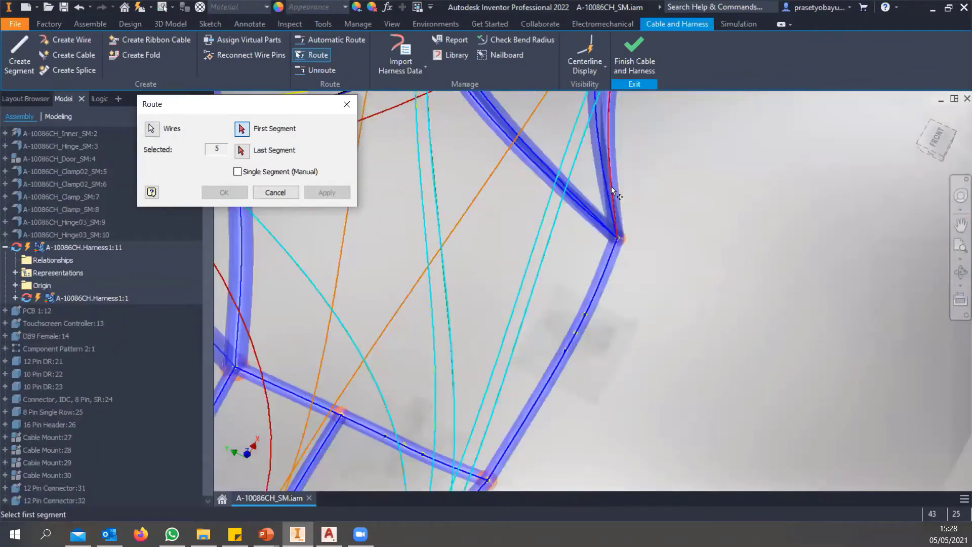
pyautogui.click(612, 187)
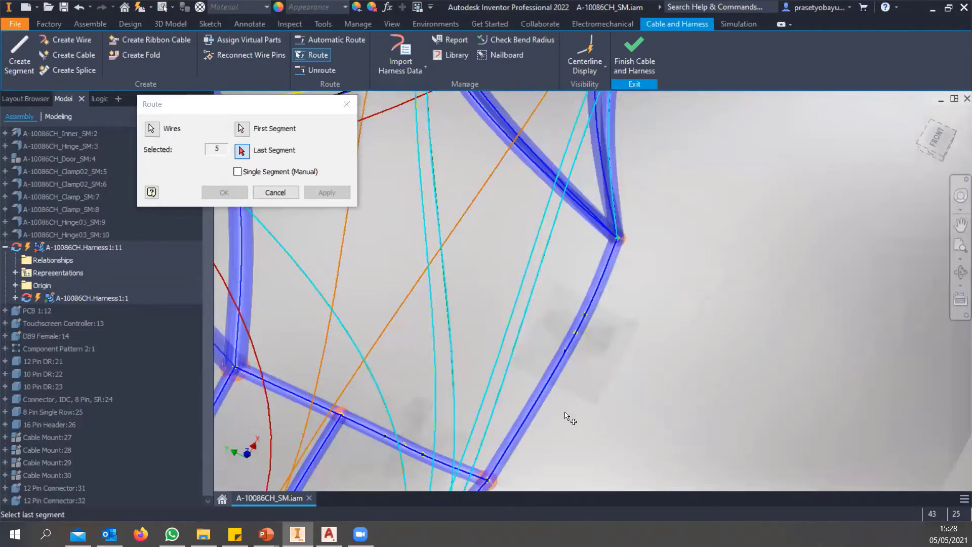
pyautogui.scroll(-5, 566, 415)
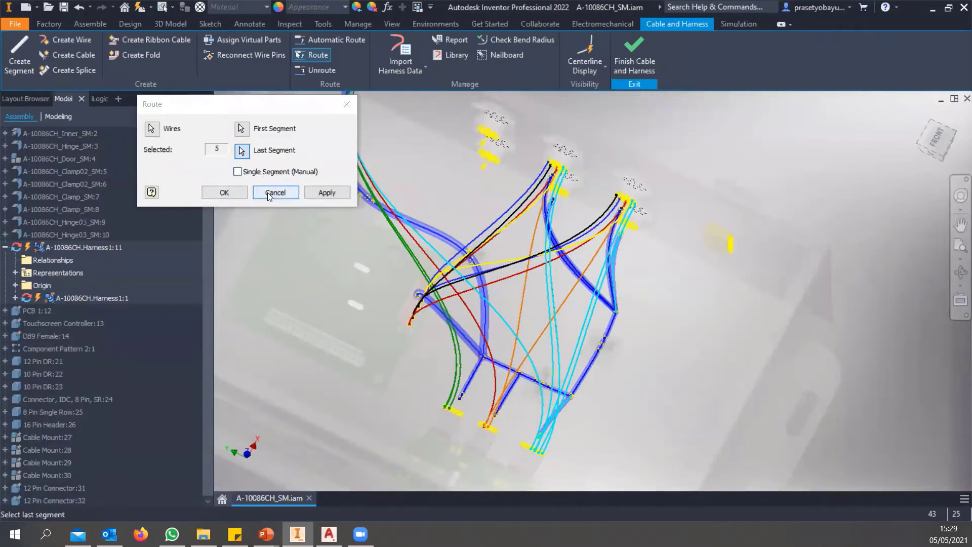
pyautogui.click(334, 192)
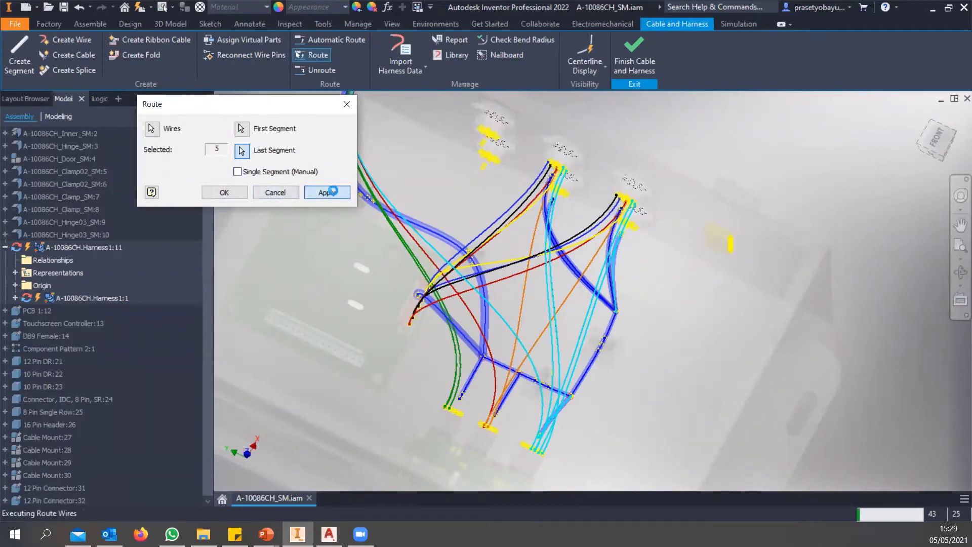
# Inspect how the routed wires follow the segments and leave the segment end at the board connector
pyautogui.keyDown('shift'); pyautogui.moveTo(659, 276); pyautogui.dragTo(514, 266, button='middle'); pyautogui.keyUp('shift')
pyautogui.scroll(-6, 515, 271)
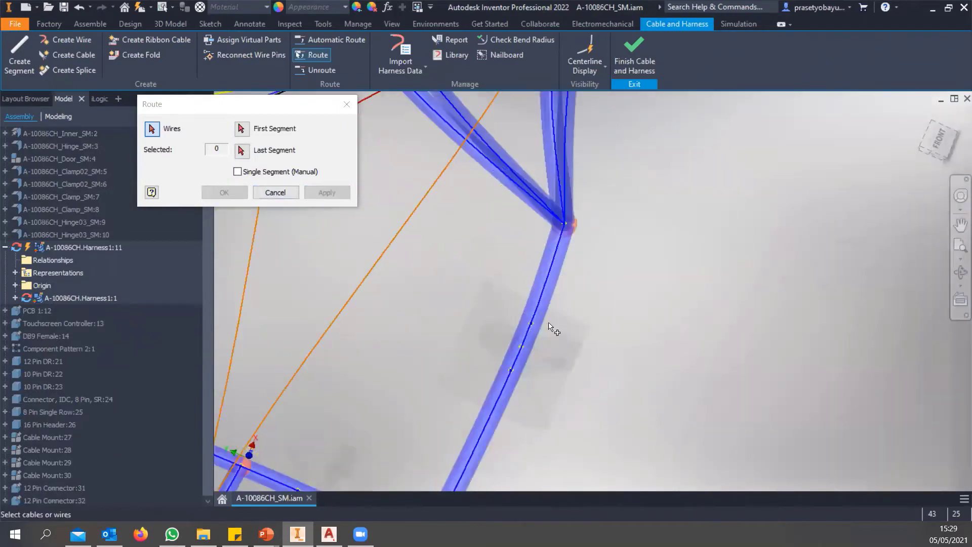
pyautogui.scroll(5, 547, 334)
pyautogui.scroll(-8, 480, 365)
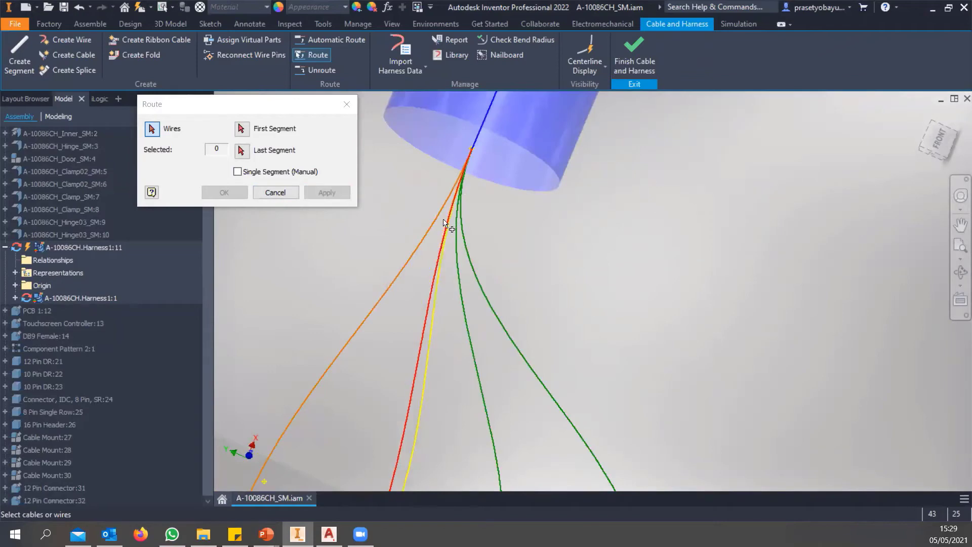
pyautogui.scroll(5, 413, 266)
pyautogui.scroll(6, 409, 263)
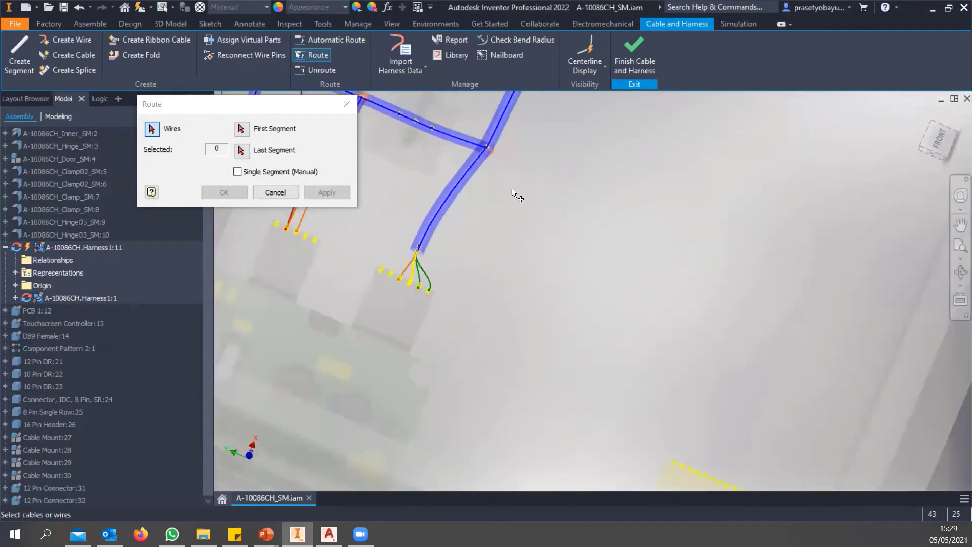
pyautogui.moveTo(512, 218); pyautogui.dragTo(511, 464, button='middle')
pyautogui.moveTo(560, 164); pyautogui.dragTo(567, 256, button='middle')
pyautogui.scroll(5, 636, 288)
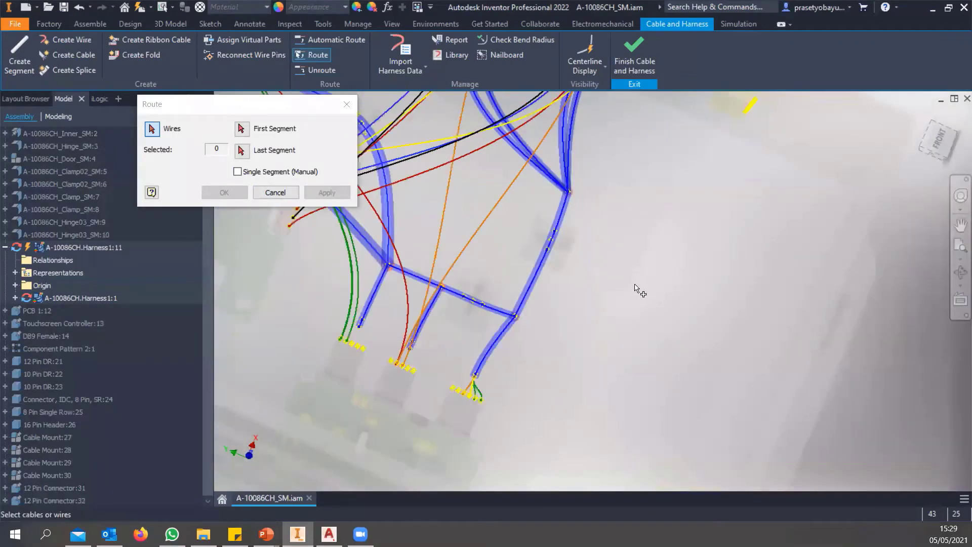
# Inspect the opposite ends of the routed wires where they exit the fork branch toward the other connectors
pyautogui.moveTo(638, 278); pyautogui.dragTo(666, 366, button='middle')
pyautogui.moveTo(438, 219)
pyautogui.mouseDown(button='middle')
pyautogui.moveTo(442, 229)
pyautogui.moveTo(441, 212)
pyautogui.moveTo(425, 208)
pyautogui.mouseUp(button='middle')
pyautogui.moveTo(367, 133); pyautogui.dragTo(421, 175, button='middle')
pyautogui.scroll(-4, 415, 161)
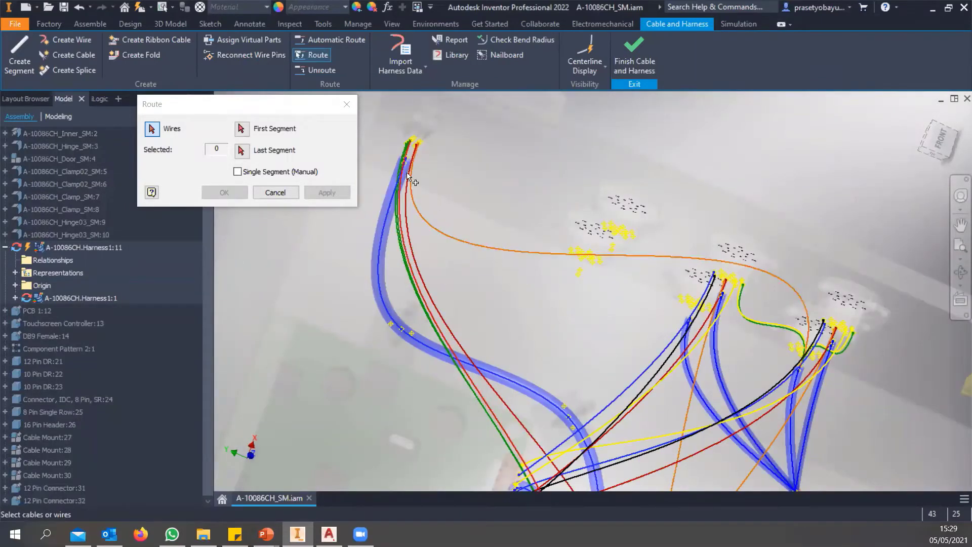
pyautogui.scroll(-3, 407, 200)
pyautogui.scroll(-1, 324, 269)
pyautogui.scroll(2, 319, 276)
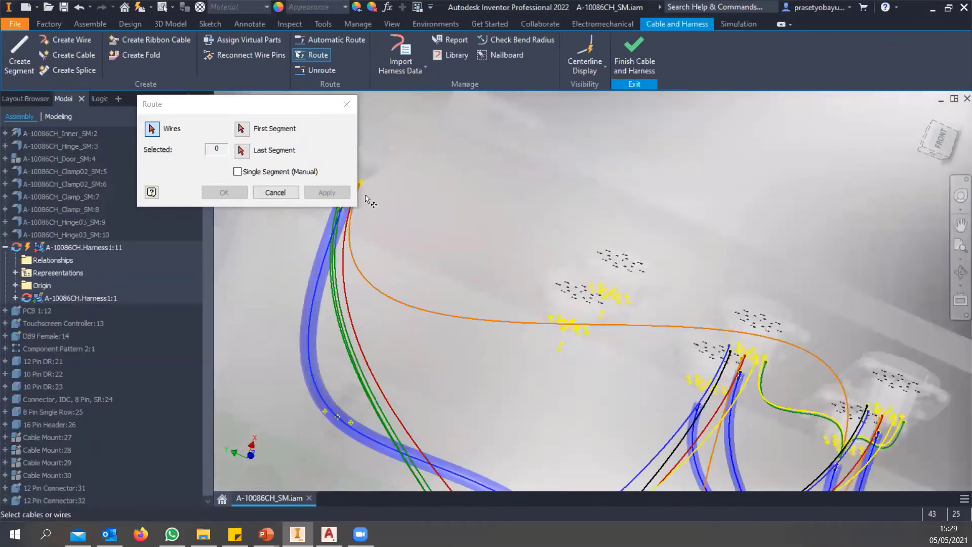
pyautogui.moveTo(699, 306); pyautogui.dragTo(675, 253, button='middle')
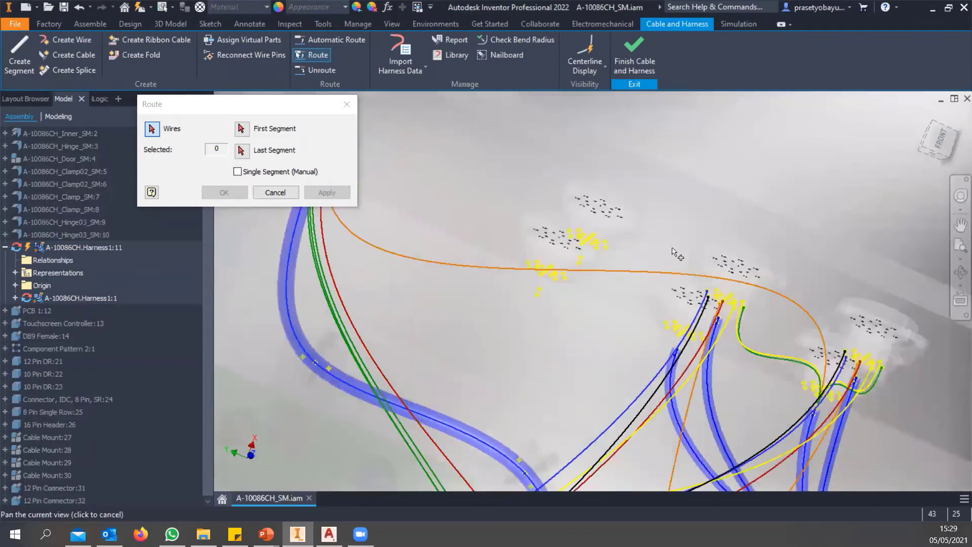
pyautogui.moveTo(777, 269); pyautogui.dragTo(511, 107, button='middle')
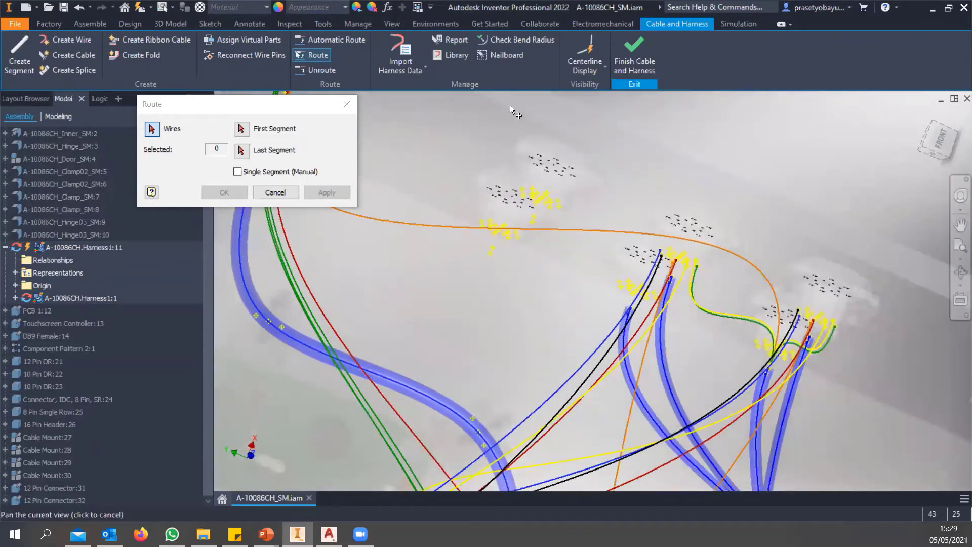
pyautogui.moveTo(690, 185); pyautogui.dragTo(680, 153, button='middle')
pyautogui.moveTo(703, 291); pyautogui.dragTo(727, 223, button='middle')
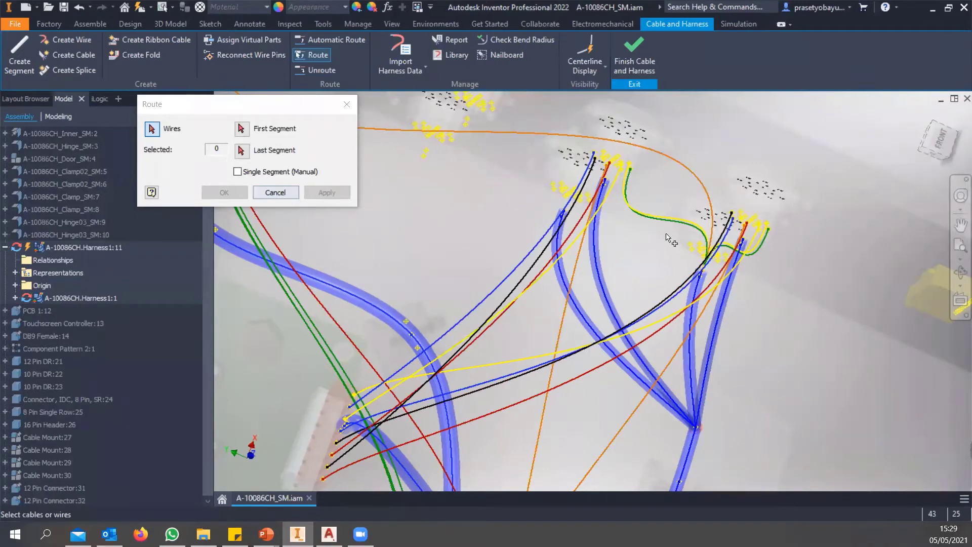
# Close the Route command and automatically route all unrouted wires through the harness segments
pyautogui.scroll(-2, 455, 248)
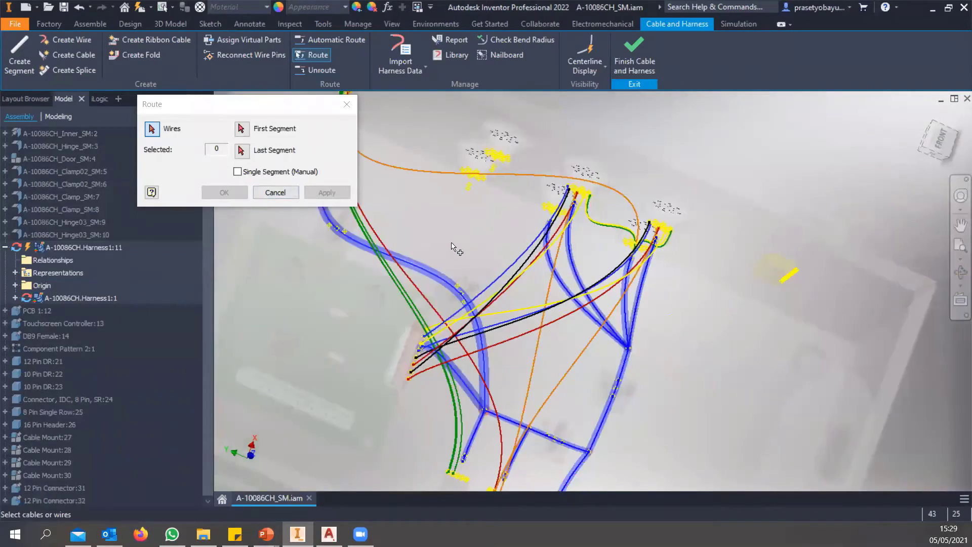
pyautogui.click(347, 104)
pyautogui.scroll(-2, 432, 237)
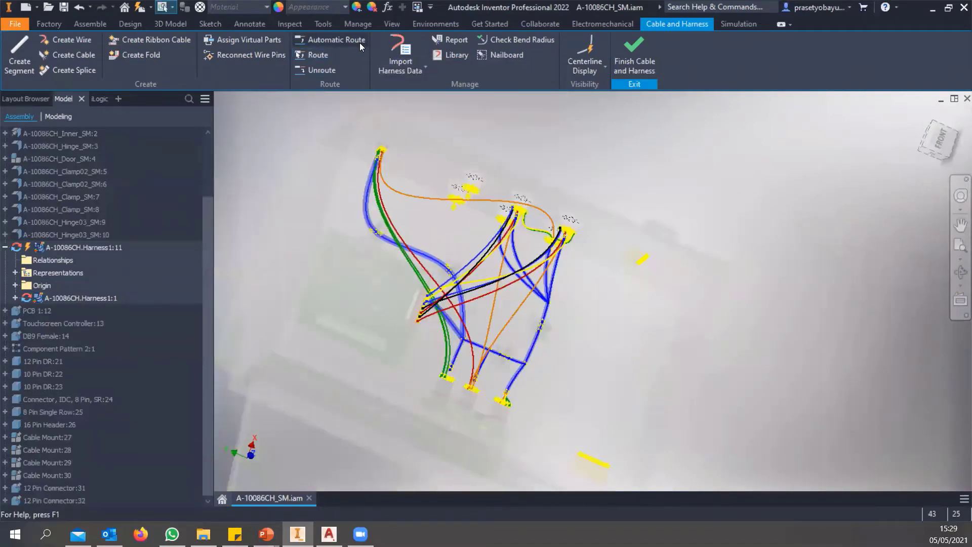
pyautogui.click(317, 41)
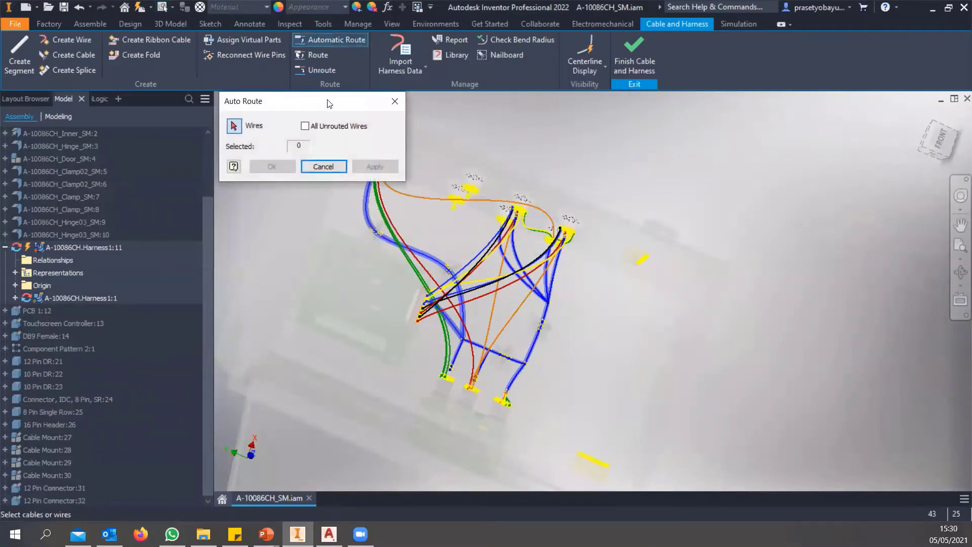
pyautogui.moveTo(327, 99); pyautogui.dragTo(446, 108)
pyautogui.click(424, 136)
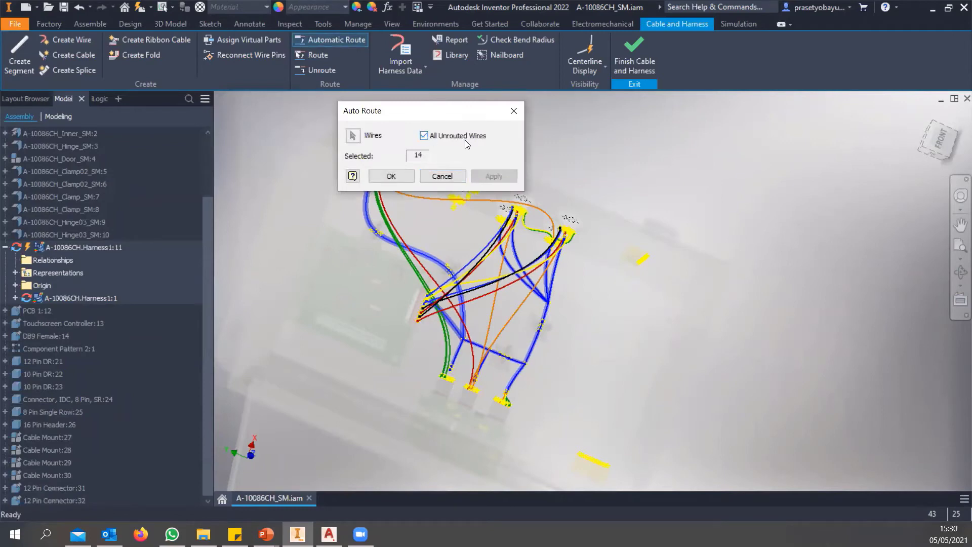
pyautogui.click(391, 175)
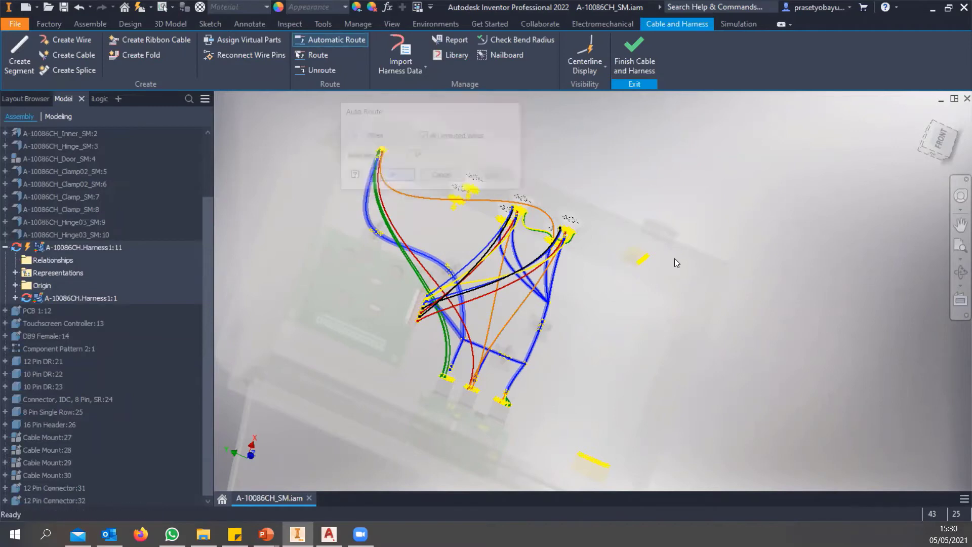
# Inspect the automatically routed wires along the main harness, the lower branches and the far end of the long curved segment
pyautogui.keyDown('shift'); pyautogui.moveTo(452, 248); pyautogui.dragTo(508, 263, button='middle'); pyautogui.keyUp('shift')
pyautogui.scroll(3, 507, 264)
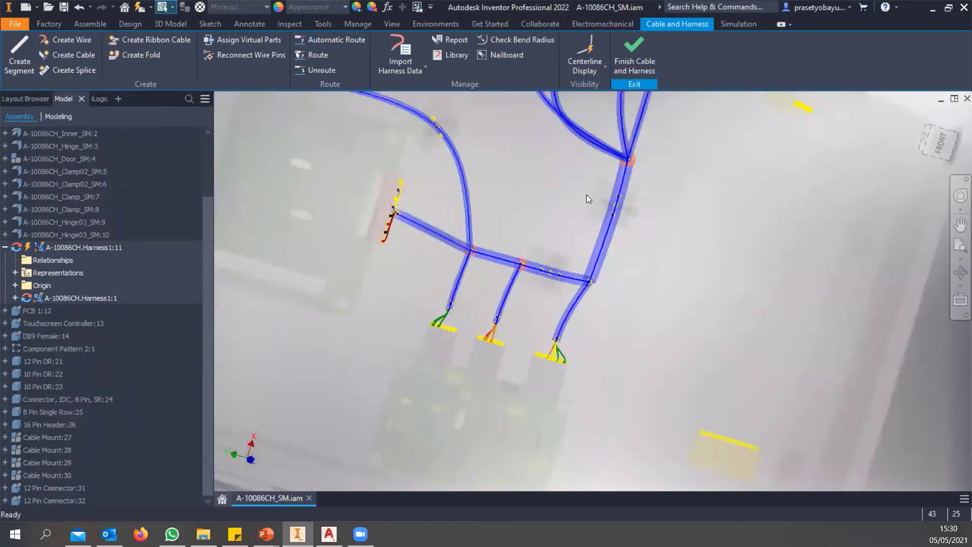
pyautogui.scroll(3, 586, 194)
pyautogui.scroll(2, 637, 133)
pyautogui.scroll(-6, 651, 123)
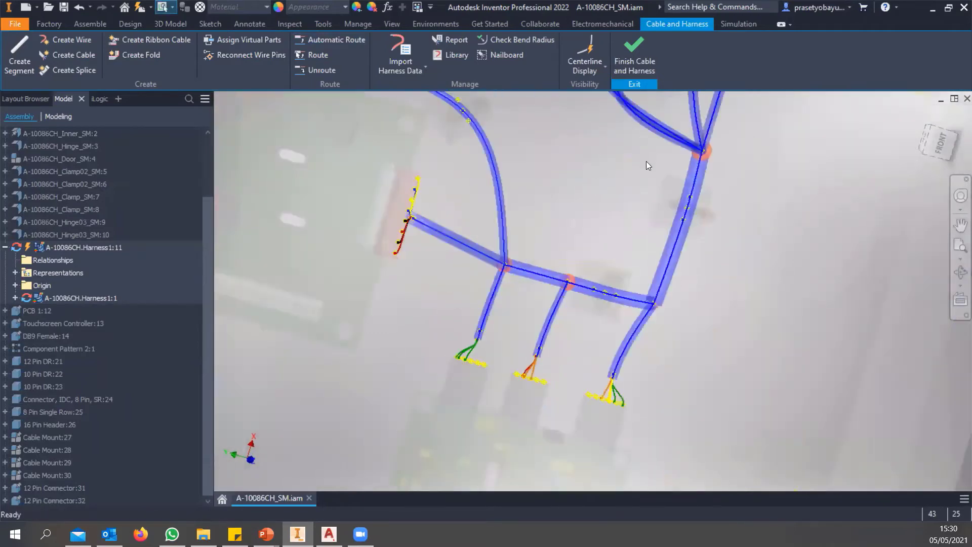
pyautogui.moveTo(560, 176); pyautogui.dragTo(586, 206, button='middle')
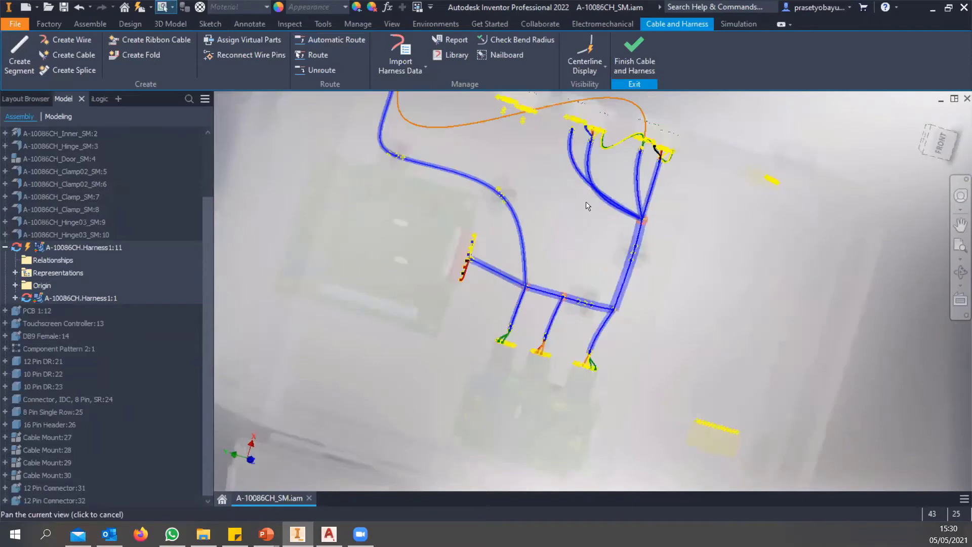
pyautogui.scroll(5, 588, 202)
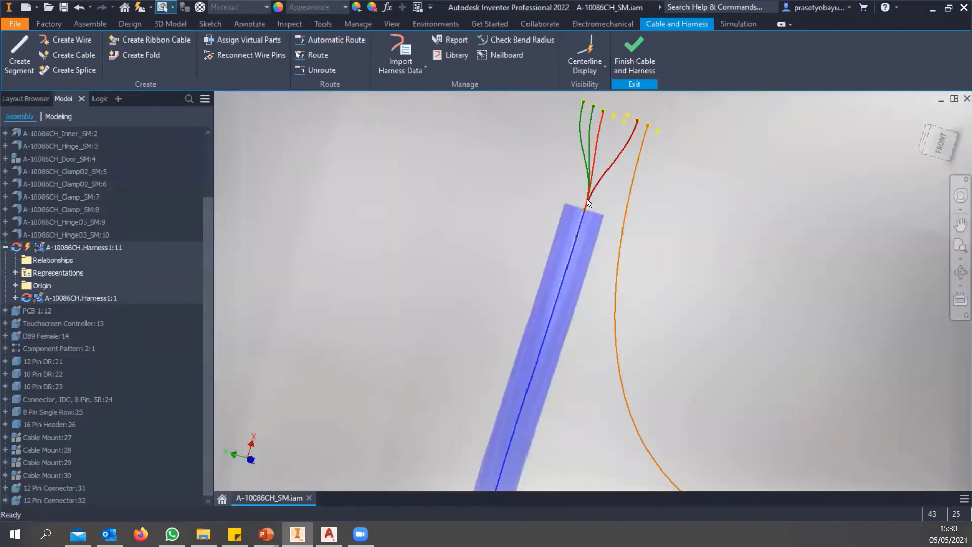
pyautogui.scroll(-5, 589, 202)
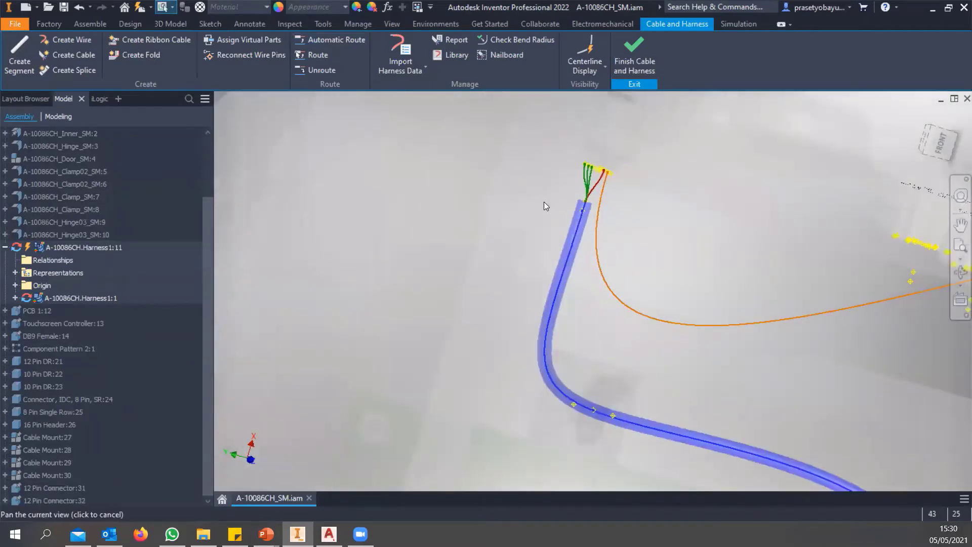
# Examine the orange wire's path across to the board connectors and the wire exits at the forked segment ends
pyautogui.moveTo(544, 202); pyautogui.dragTo(282, 279, button='middle')
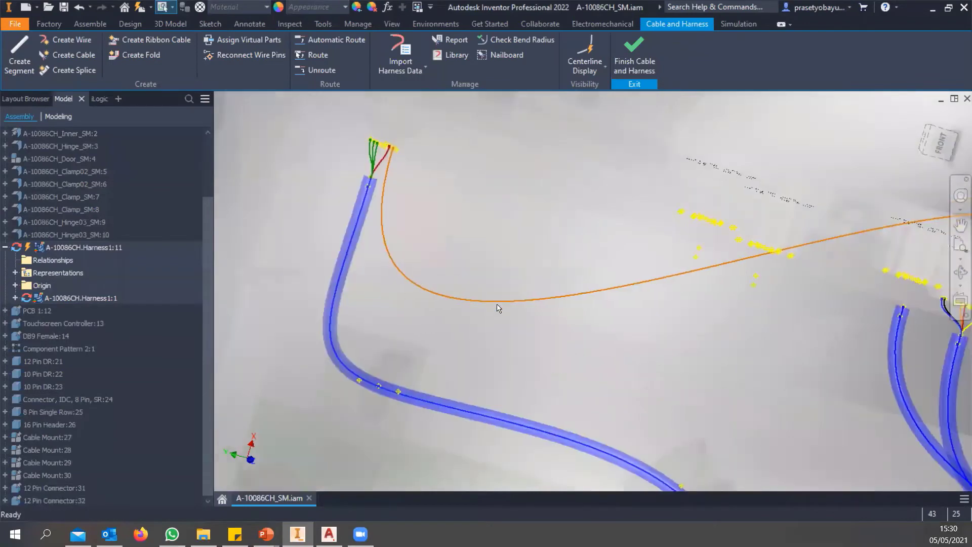
pyautogui.moveTo(823, 242); pyautogui.dragTo(621, 233, button='middle')
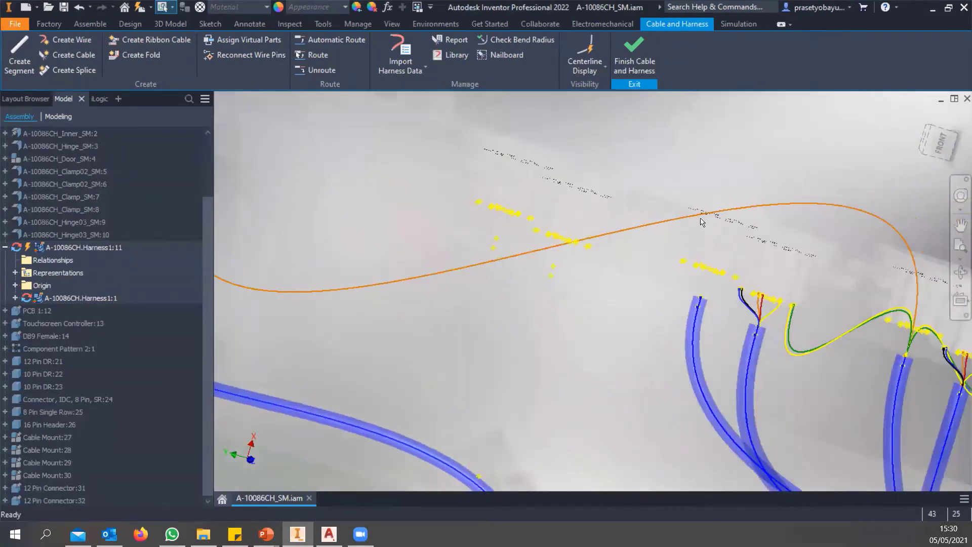
pyautogui.keyDown('shift'); pyautogui.moveTo(720, 229); pyautogui.dragTo(690, 193, button='middle'); pyautogui.keyUp('shift')
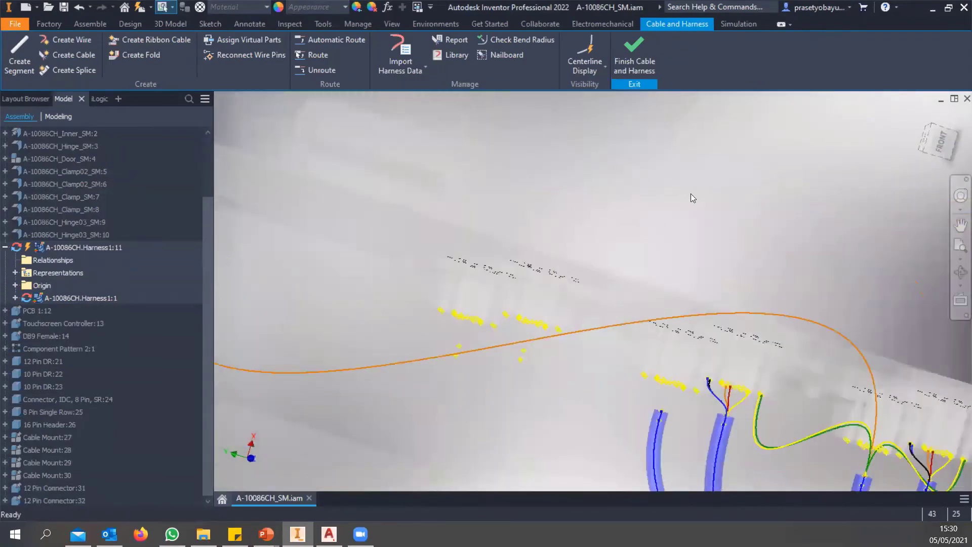
pyautogui.scroll(8, 725, 218)
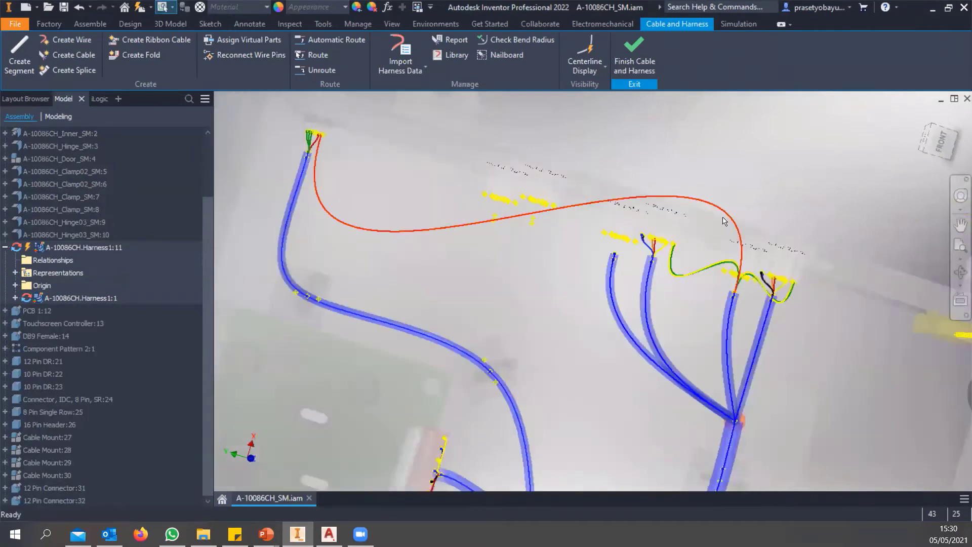
pyautogui.scroll(-8, 719, 185)
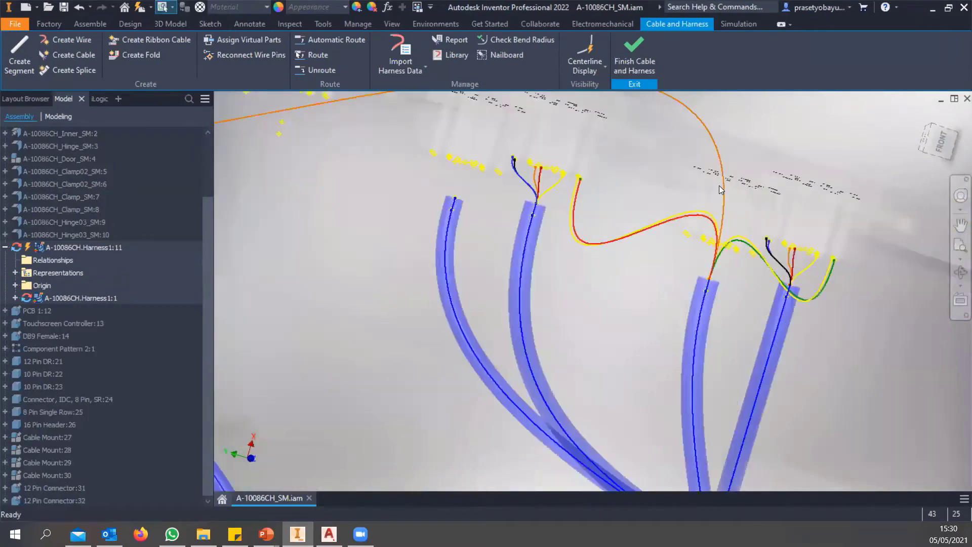
pyautogui.scroll(3, 720, 167)
pyautogui.moveTo(720, 159); pyautogui.dragTo(717, 204, button='middle')
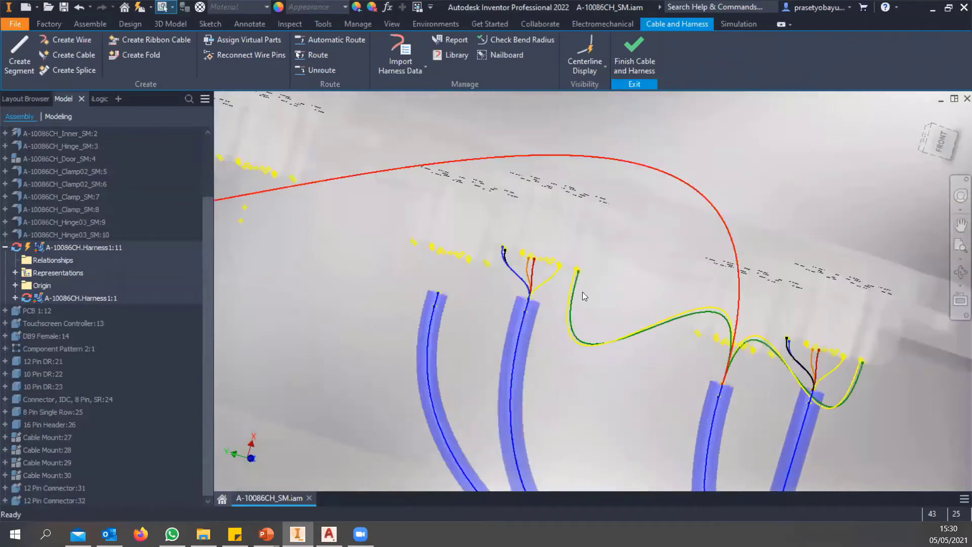
pyautogui.scroll(-6, 547, 254)
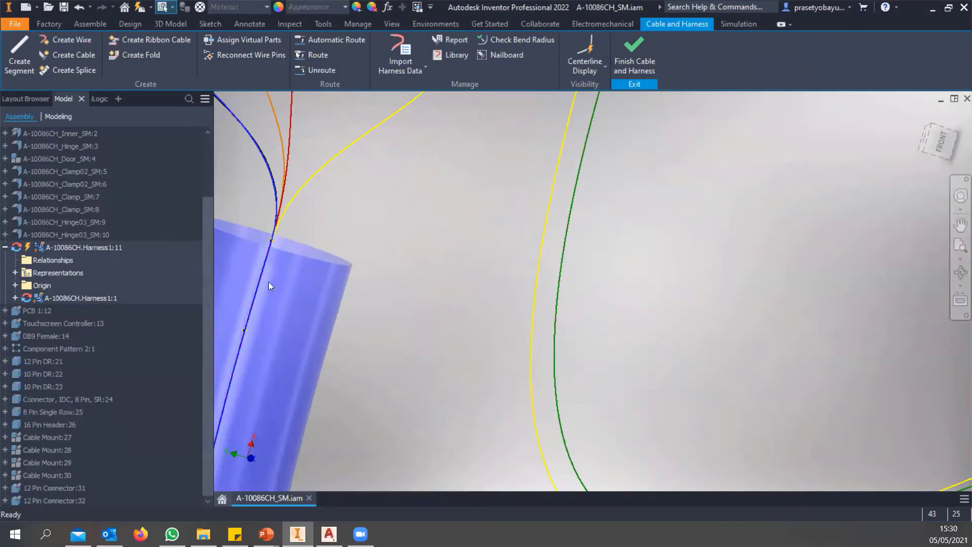
pyautogui.scroll(3, 269, 282)
pyautogui.scroll(6, 366, 273)
pyautogui.moveTo(625, 199); pyautogui.dragTo(774, 162, button='middle')
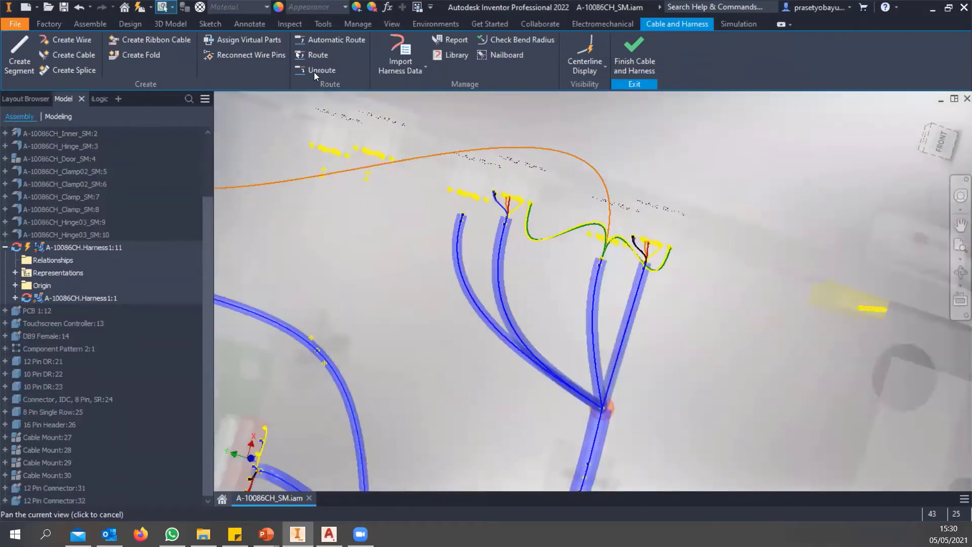
# Unroute the long orange wire from all segments, check its direct run between connectors, and close the Unroute command
pyautogui.click(314, 70)
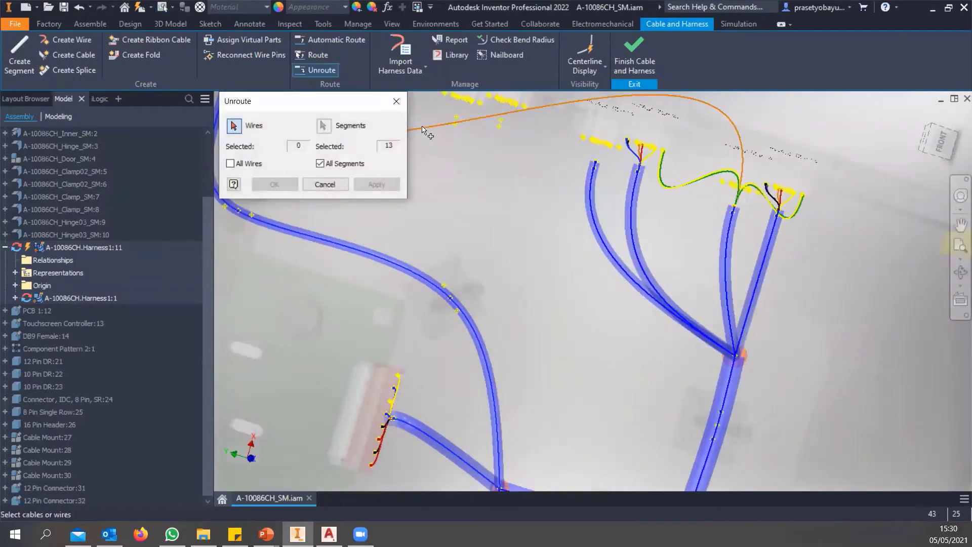
pyautogui.click(336, 223)
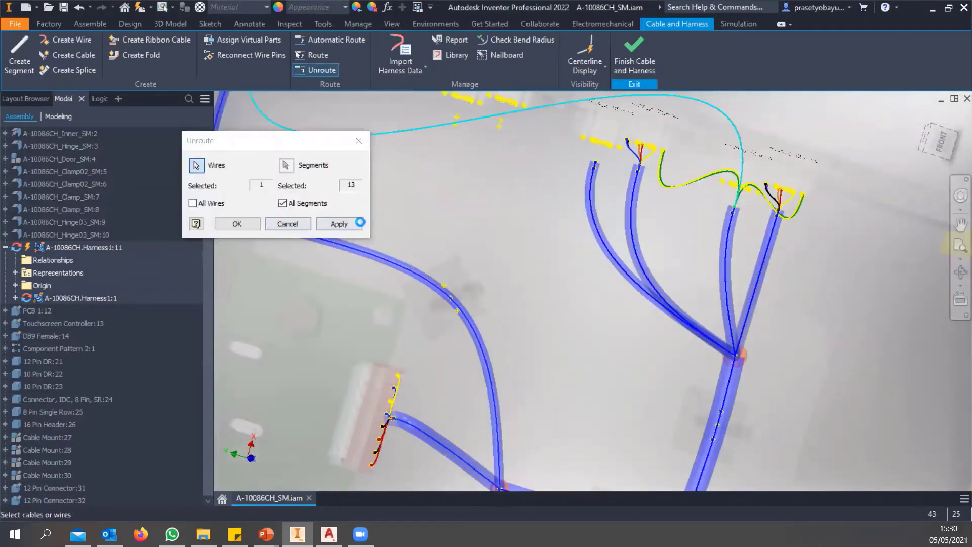
pyautogui.moveTo(677, 486); pyautogui.dragTo(788, 354, button='middle')
pyautogui.scroll(-5, 745, 448)
pyautogui.moveTo(745, 449); pyautogui.dragTo(695, 400, button='middle')
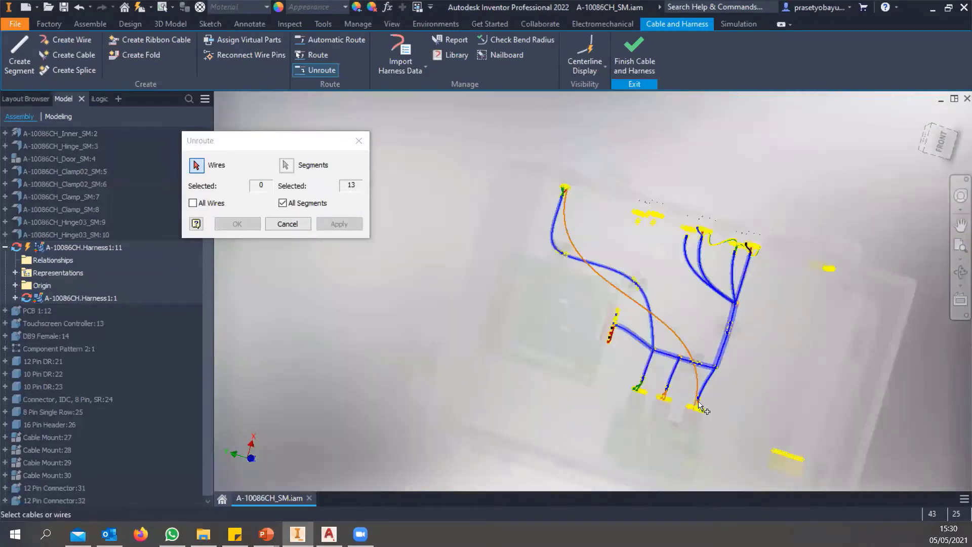
pyautogui.scroll(6, 695, 400)
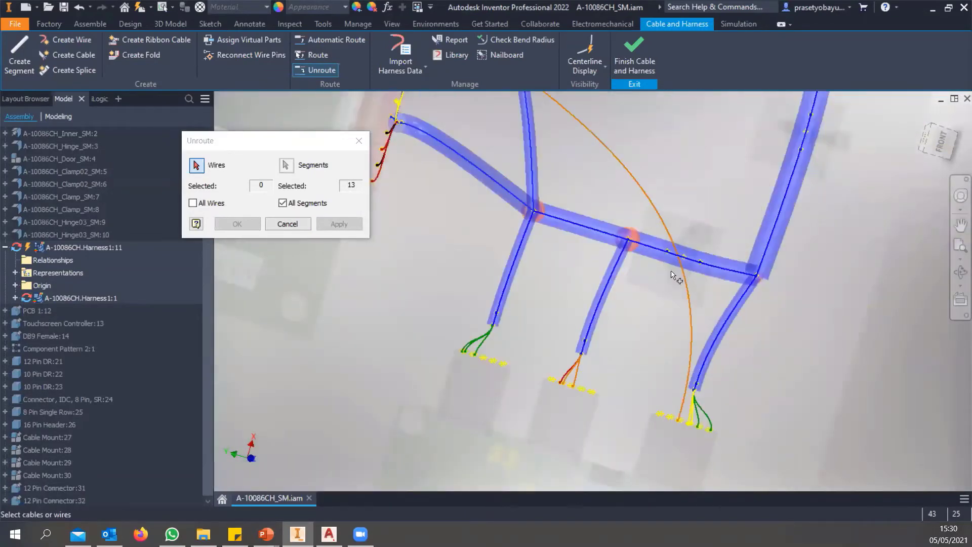
pyautogui.scroll(-3, 587, 207)
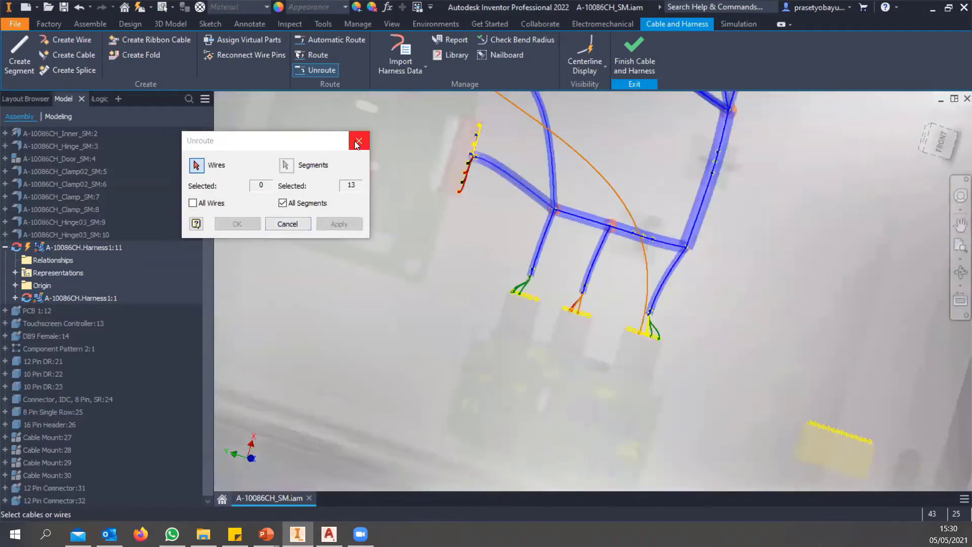
pyautogui.click(358, 141)
# Automatically route the remaining unrouted orange wire using the All Unrouted Wires option
pyautogui.moveTo(631, 289); pyautogui.dragTo(605, 514, button='middle')
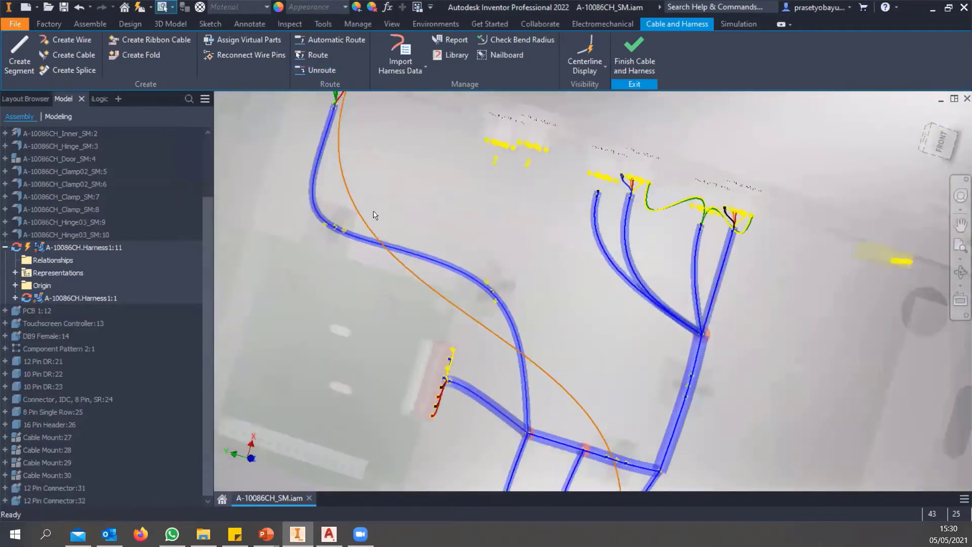
pyautogui.click(333, 41)
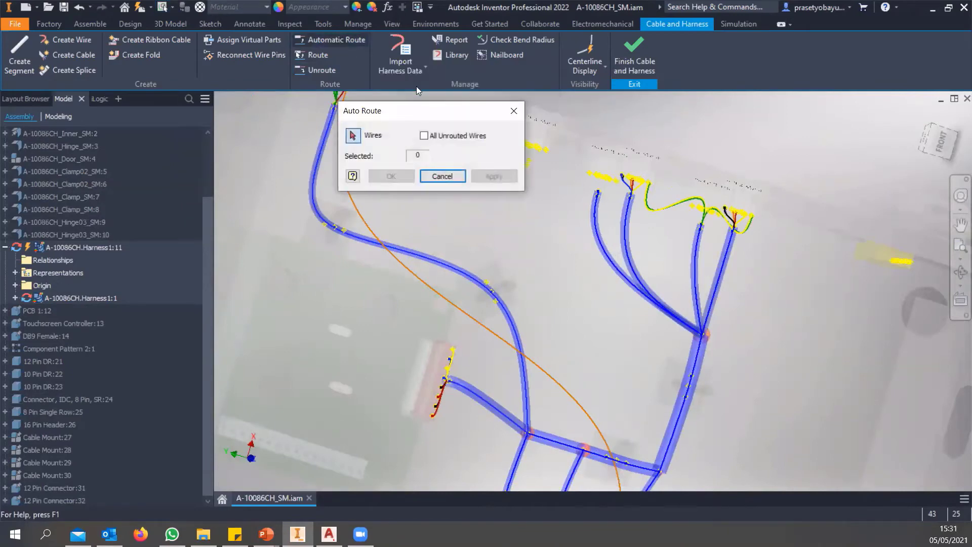
pyautogui.click(424, 136)
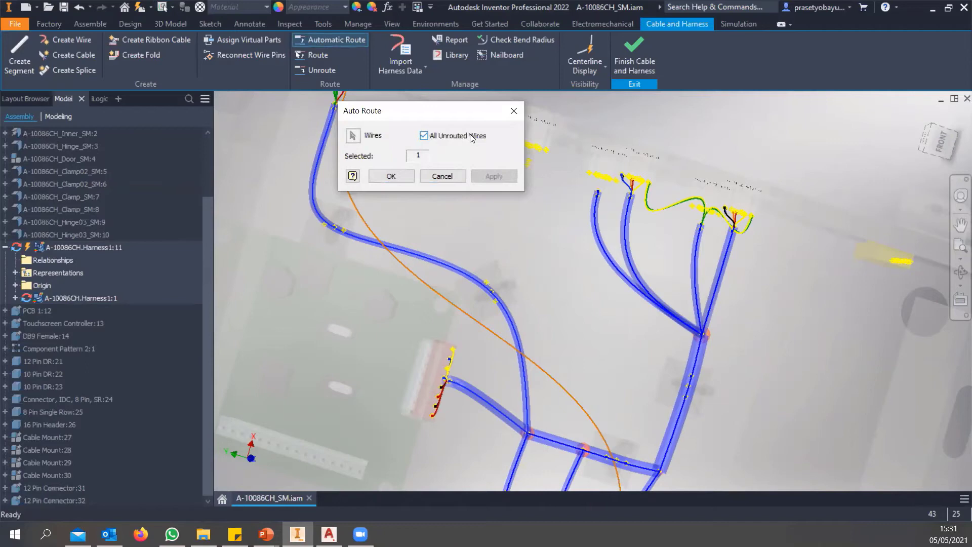
pyautogui.click(390, 176)
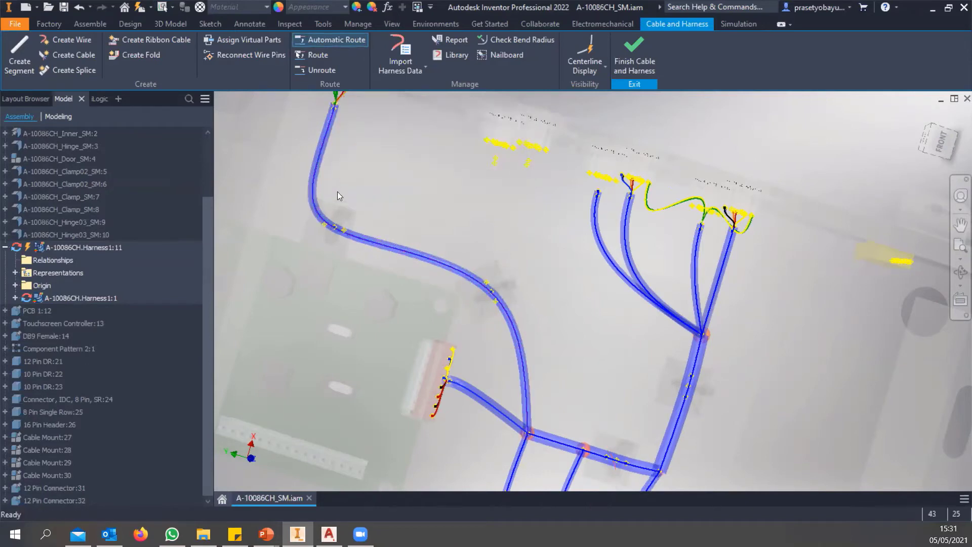
# Inspect the rerouted orange wire at the end of the long curved segment and along the rest of the harness
pyautogui.moveTo(371, 259); pyautogui.dragTo(398, 385, button='middle')
pyautogui.scroll(-5, 363, 225)
pyautogui.scroll(-2, 384, 204)
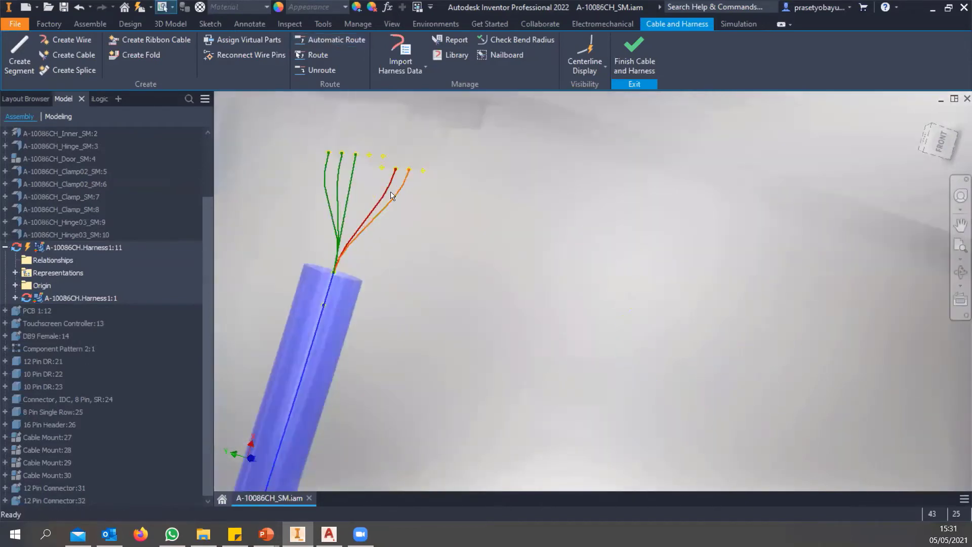
pyautogui.scroll(7, 327, 319)
pyautogui.moveTo(478, 379); pyautogui.dragTo(453, 184, button='middle')
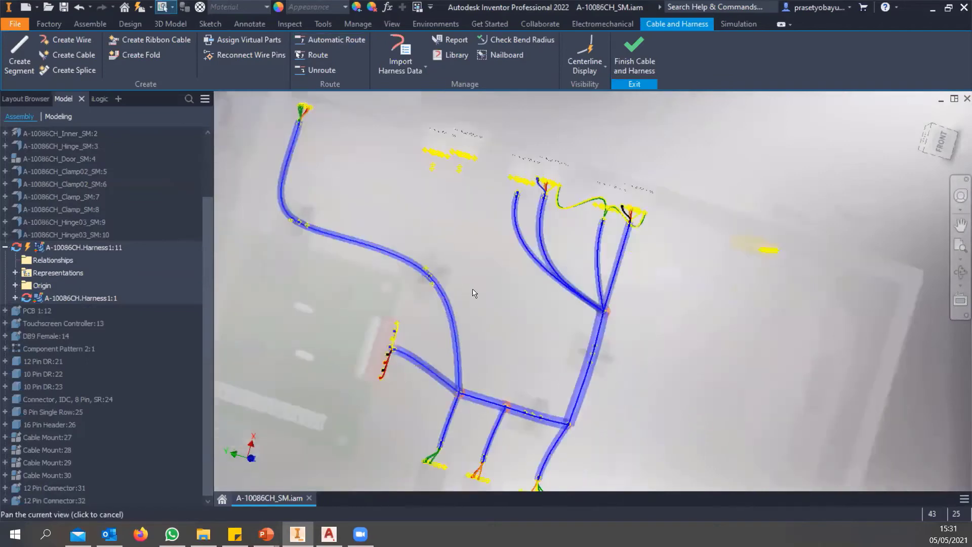
pyautogui.moveTo(473, 290); pyautogui.dragTo(449, 215, button='middle')
pyautogui.moveTo(486, 254); pyautogui.dragTo(473, 215, button='middle')
pyautogui.moveTo(542, 207); pyautogui.dragTo(463, 368, button='middle')
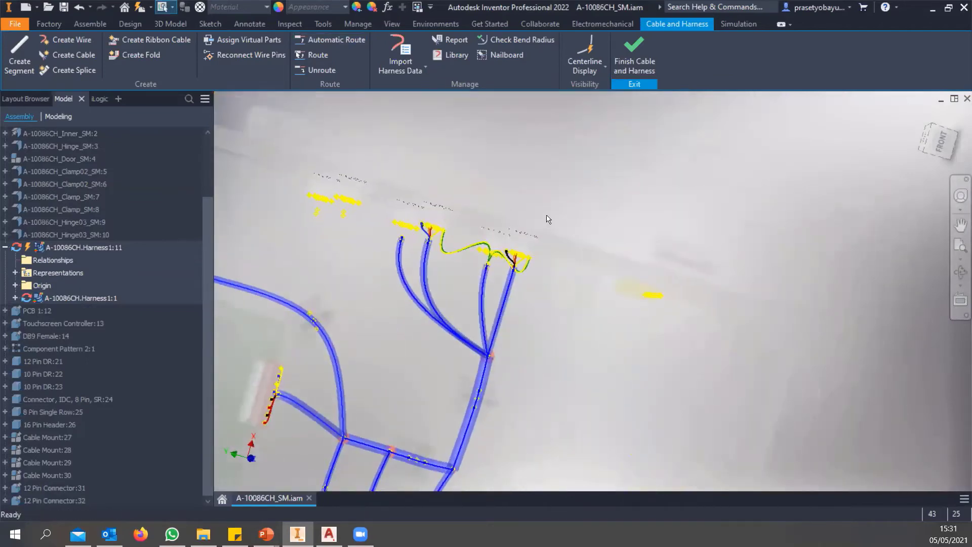
# Unroute the two yellow and two green wires that bridge between the board connectors from all segments
pyautogui.scroll(-6, 536, 231)
pyautogui.moveTo(534, 226); pyautogui.dragTo(531, 106, button='middle')
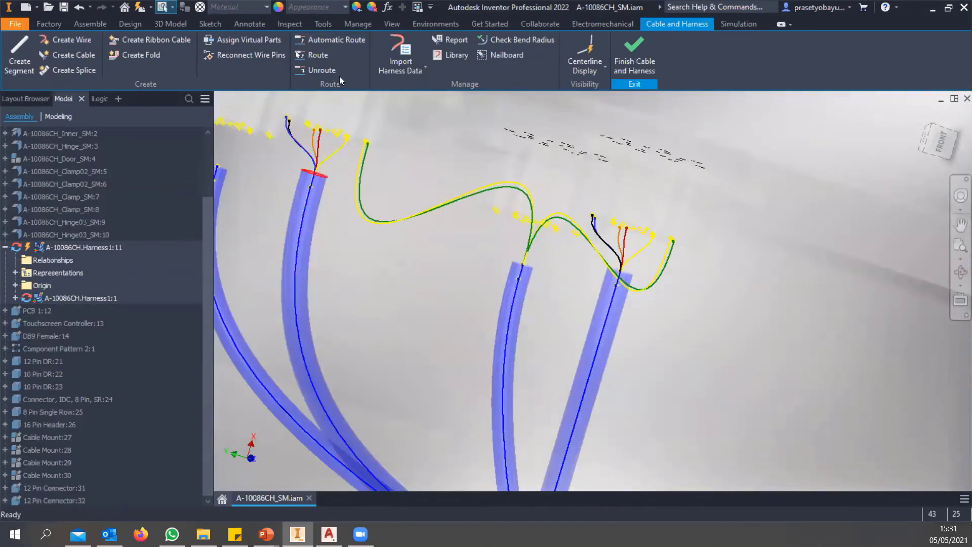
pyautogui.click(322, 71)
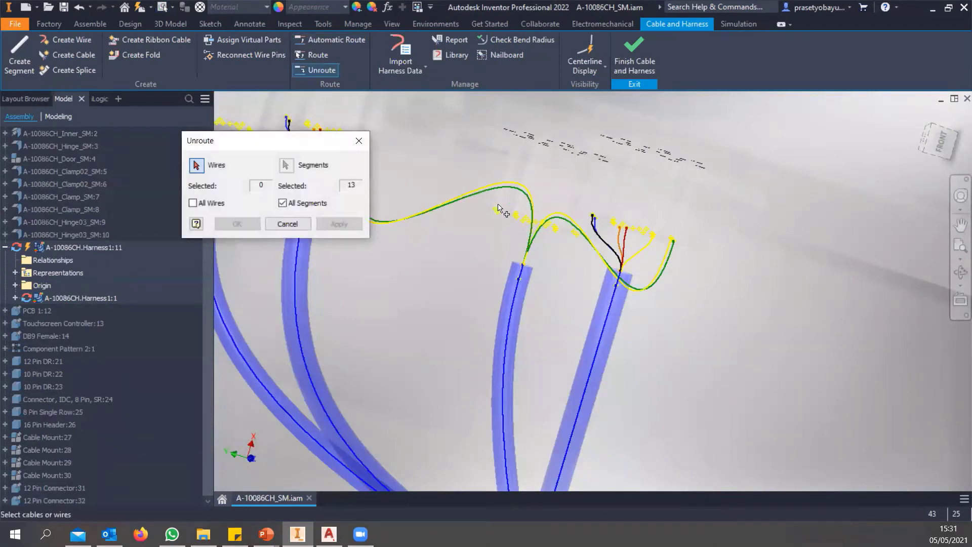
pyautogui.scroll(-3, 498, 205)
pyautogui.click(514, 171)
pyautogui.click(524, 163)
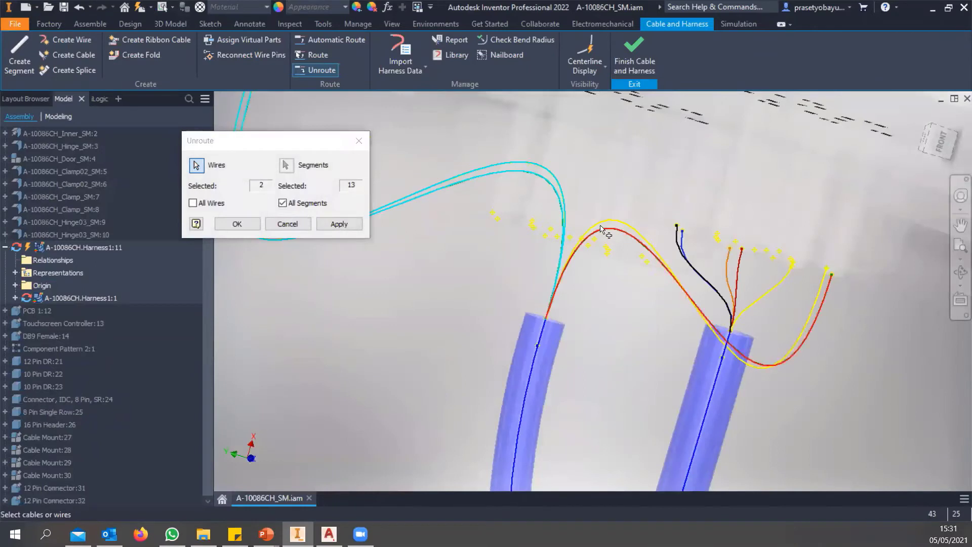
pyautogui.click(602, 221)
pyautogui.click(606, 229)
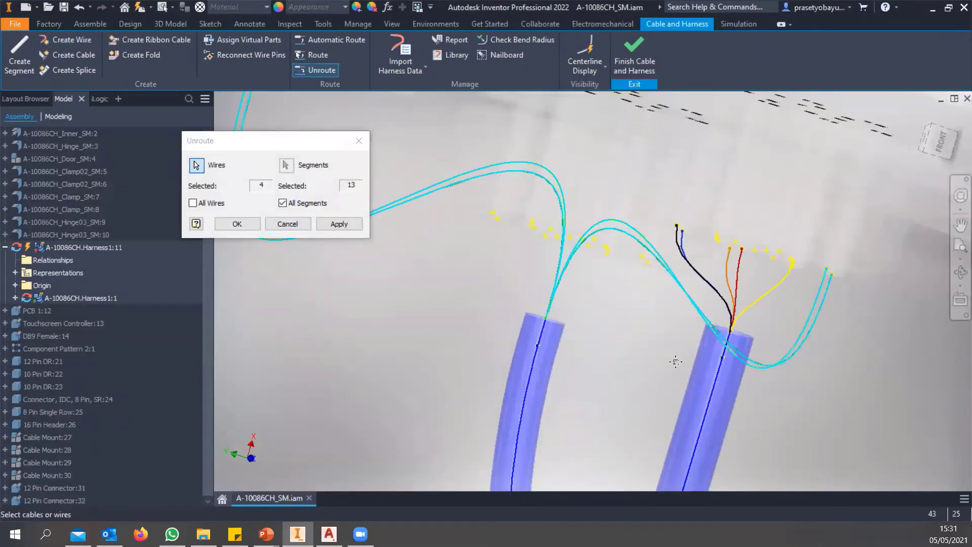
pyautogui.moveTo(675, 362); pyautogui.dragTo(690, 303, button='middle')
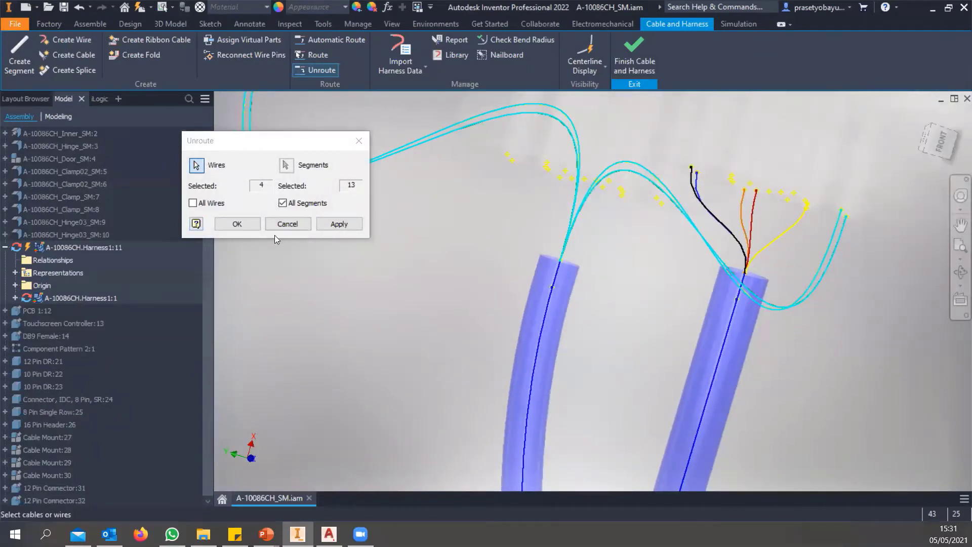
pyautogui.click(237, 224)
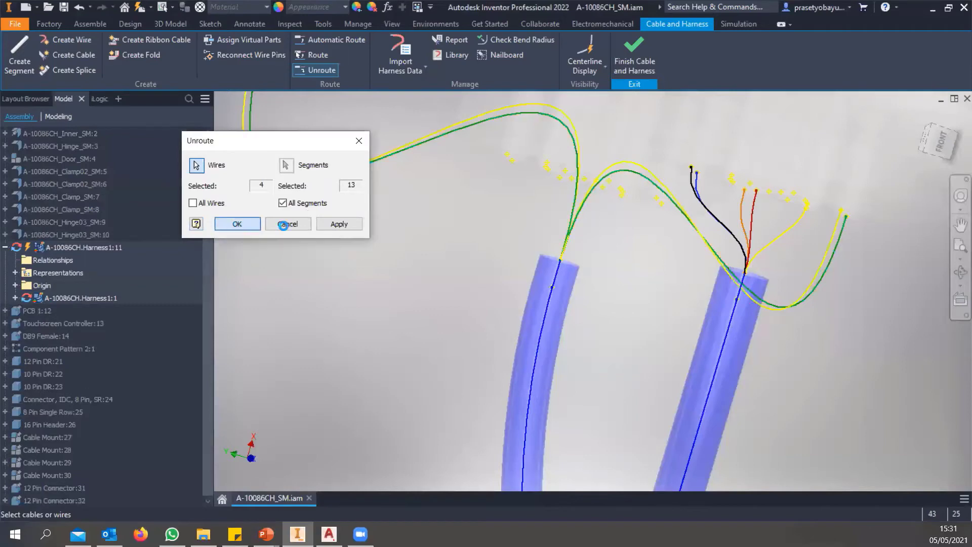
# Automatically route the four yellow and green wires using the All Unrouted Wires option and check their exits at the connectors
pyautogui.scroll(-5, 532, 216)
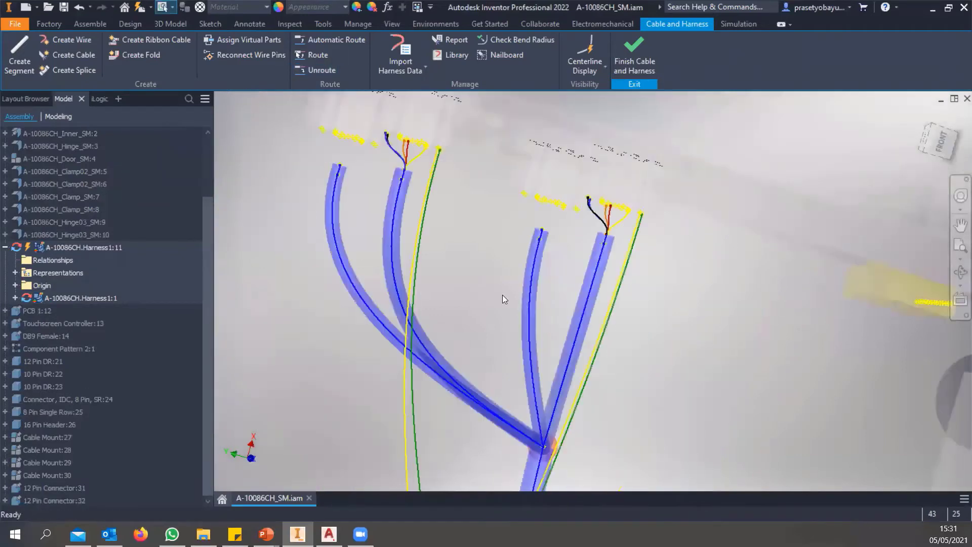
pyautogui.moveTo(495, 405); pyautogui.dragTo(352, 61, button='middle')
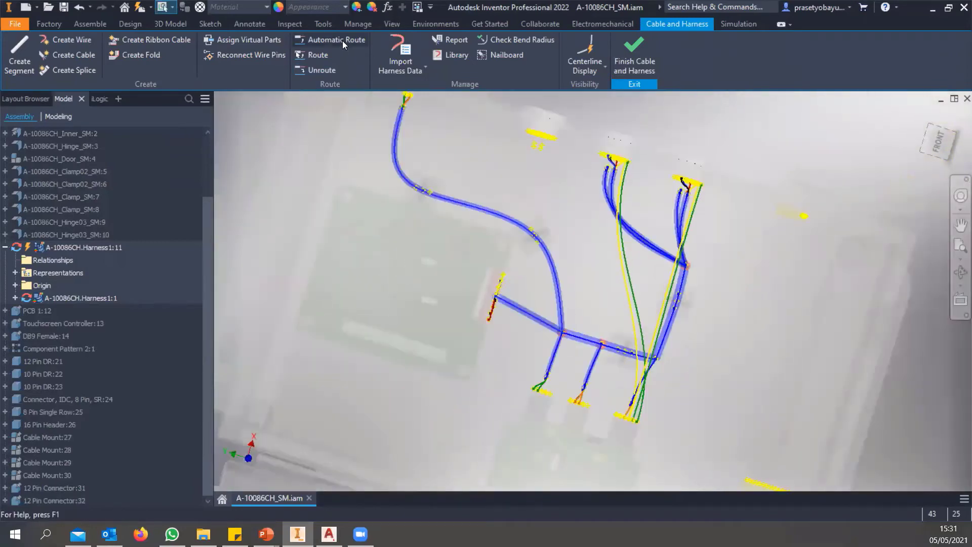
pyautogui.click(342, 41)
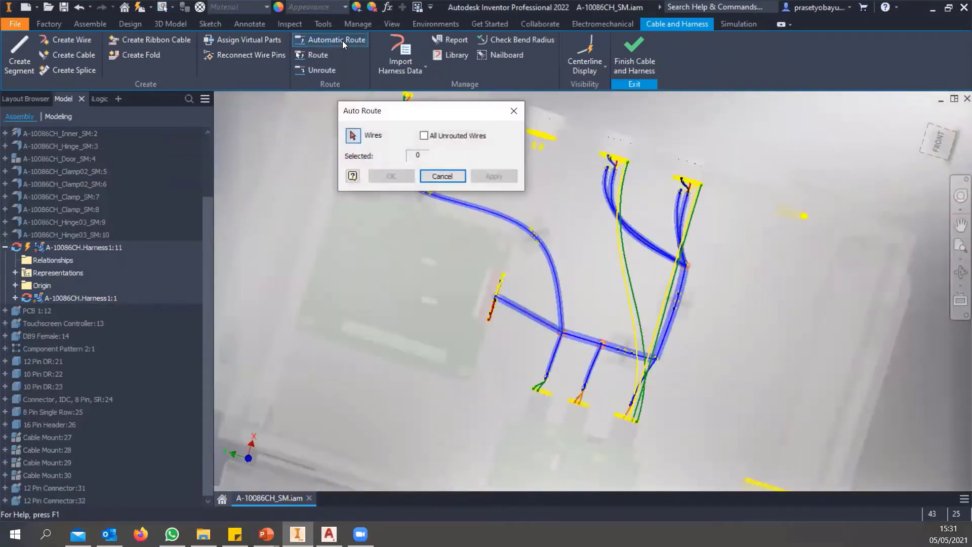
pyautogui.click(424, 135)
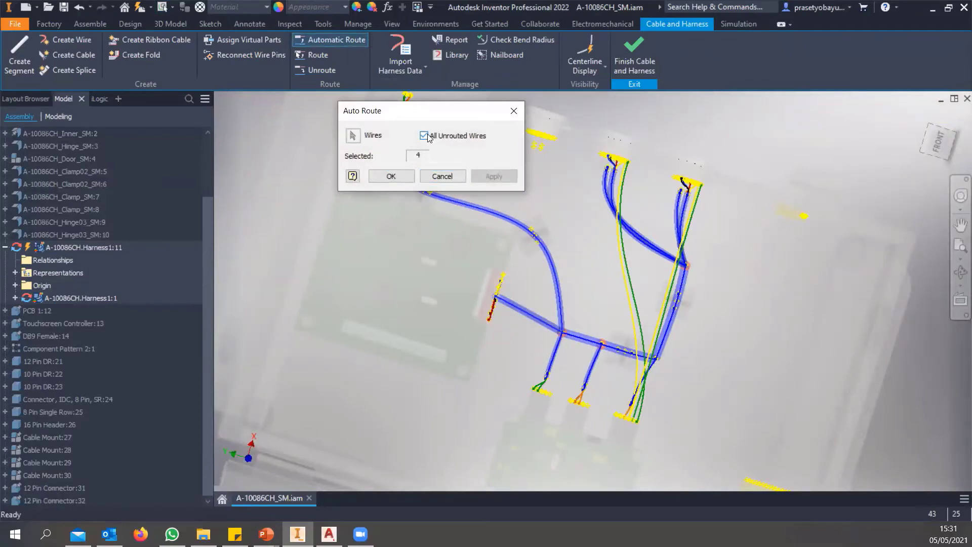
pyautogui.click(394, 177)
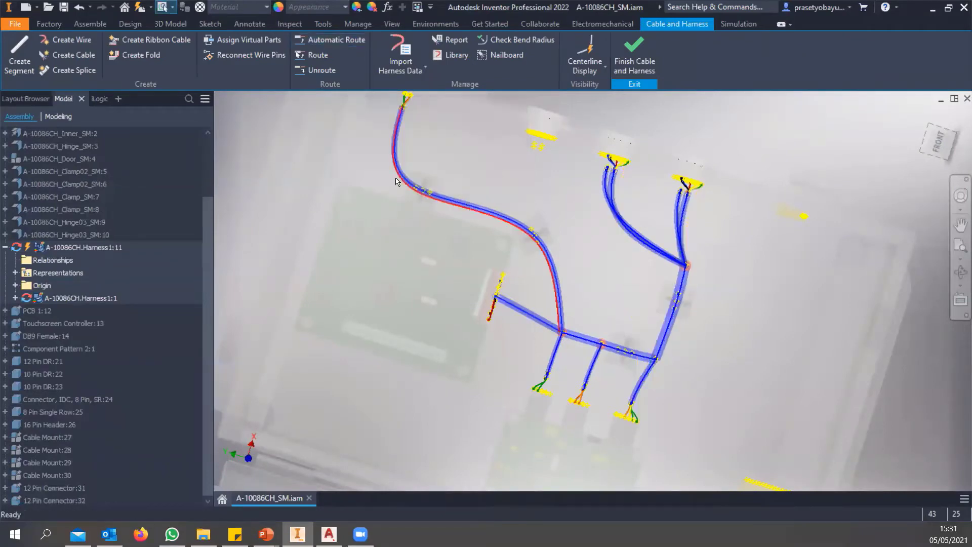
pyautogui.scroll(5, 630, 173)
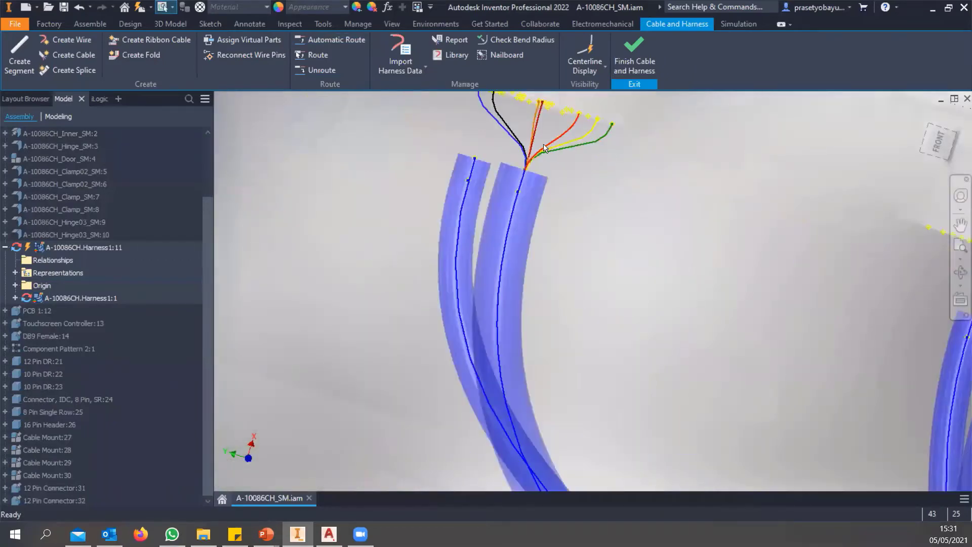
pyautogui.scroll(-2, 544, 147)
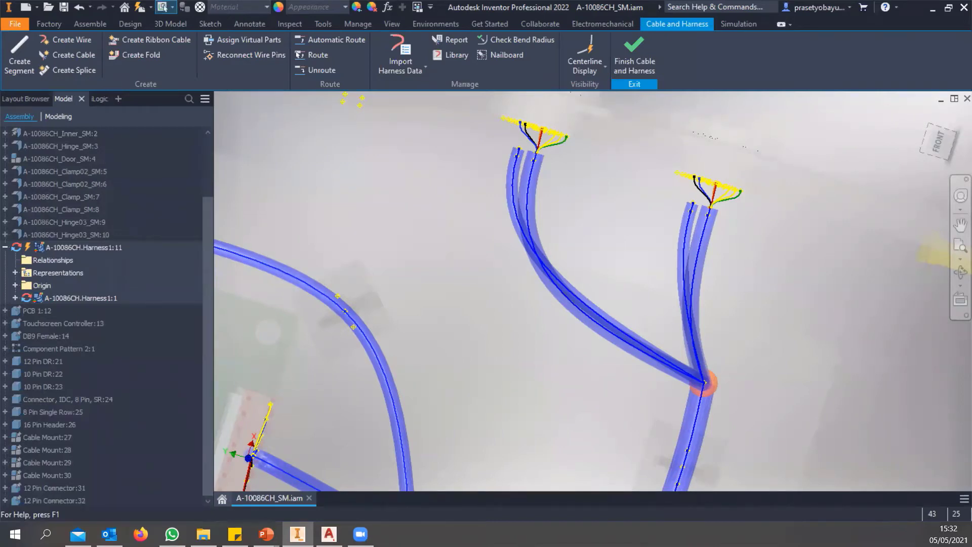
pyautogui.hotkey('alt', 'Tab')
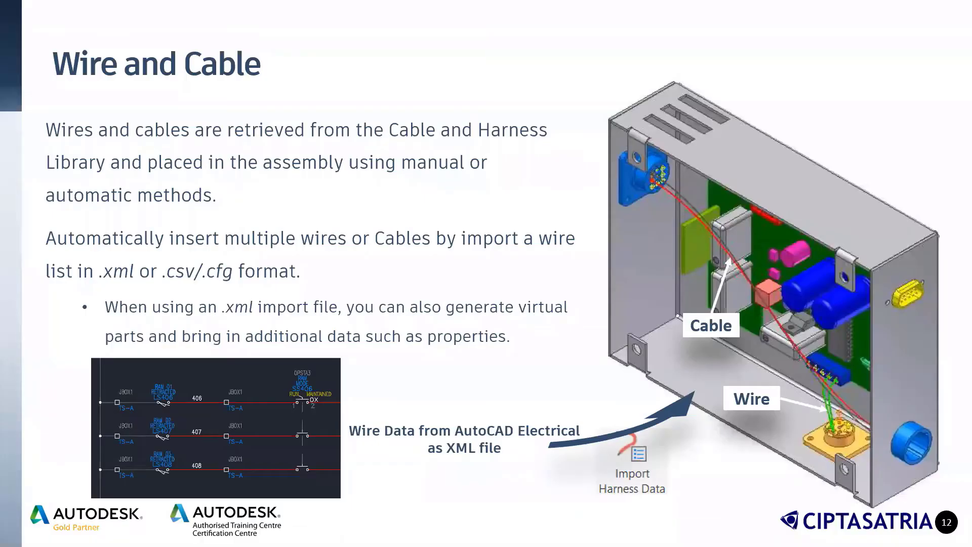
pyautogui.press('Right')
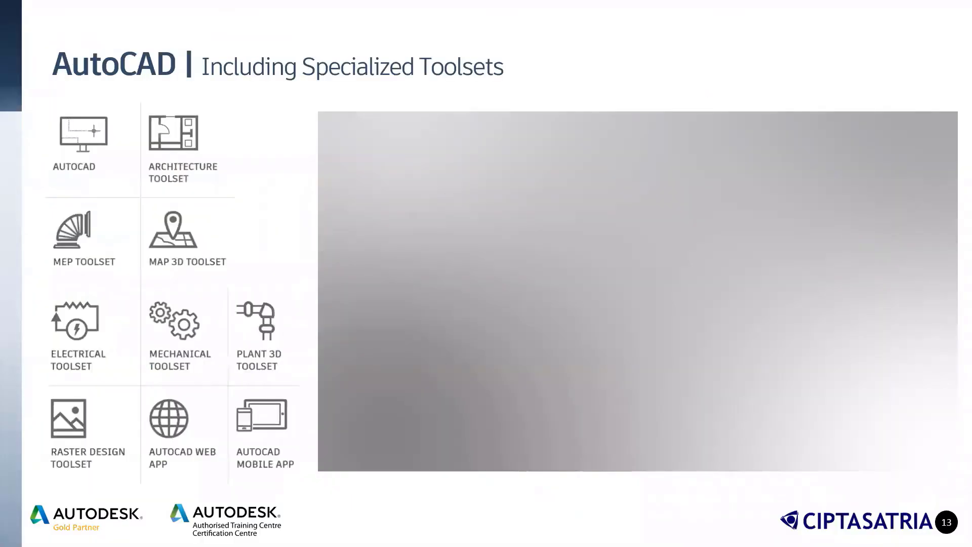
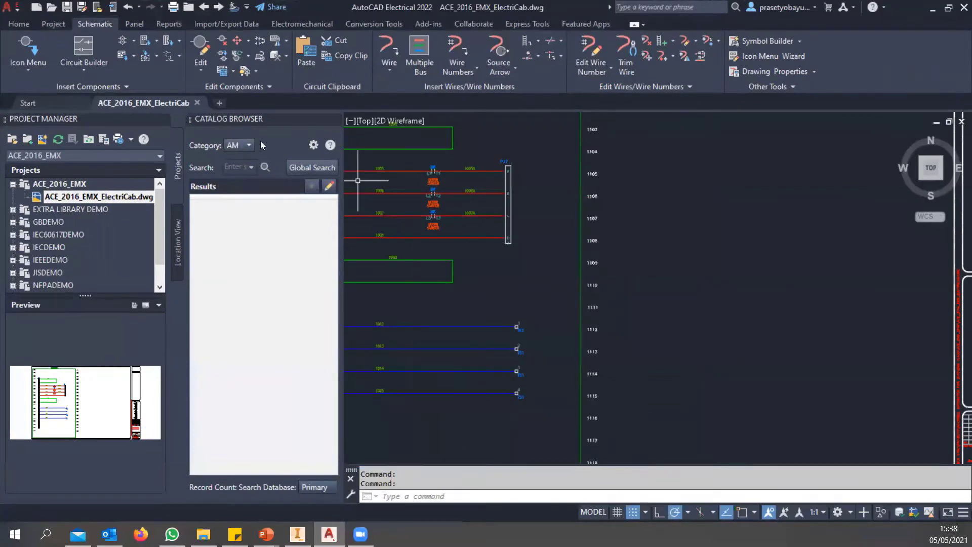
# Examine the ElectriCab schematic's wire numbers, the motor starter contacts and the wiring between connectors PJ6 and PJ7
pyautogui.moveTo(497, 248); pyautogui.dragTo(663, 247, button='middle')
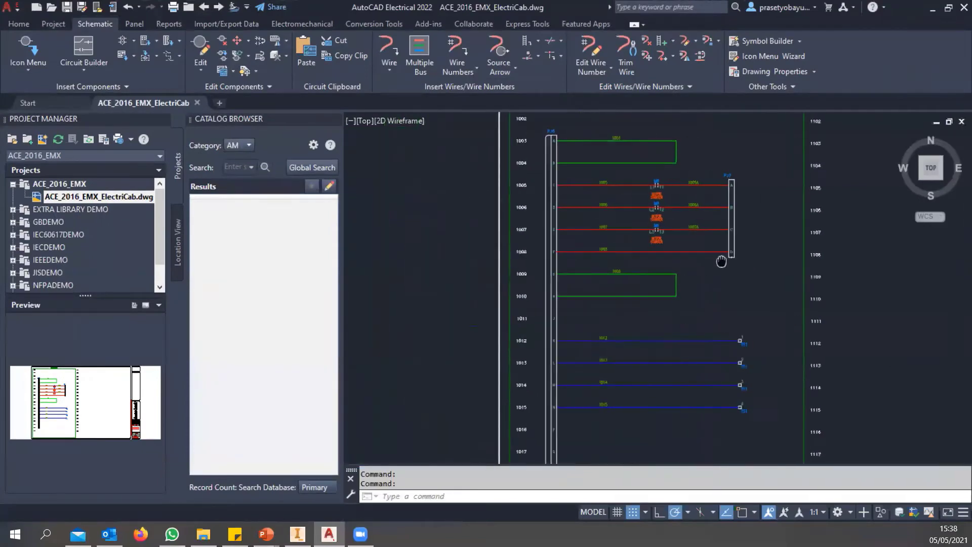
pyautogui.scroll(2, 678, 223)
pyautogui.scroll(3, 673, 177)
pyautogui.moveTo(674, 177); pyautogui.dragTo(725, 248, button='middle')
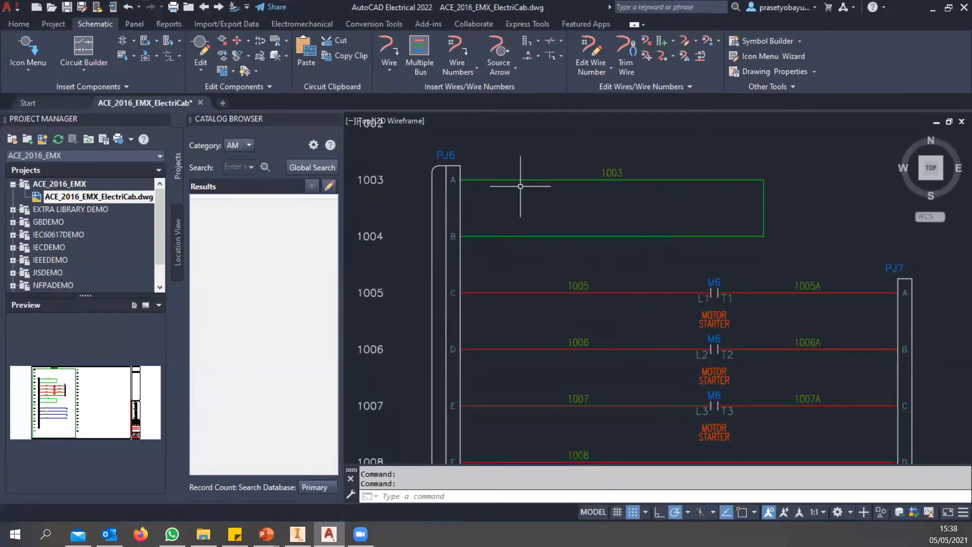
pyautogui.scroll(-2, 524, 187)
pyautogui.moveTo(592, 206); pyautogui.dragTo(598, 180, button='middle')
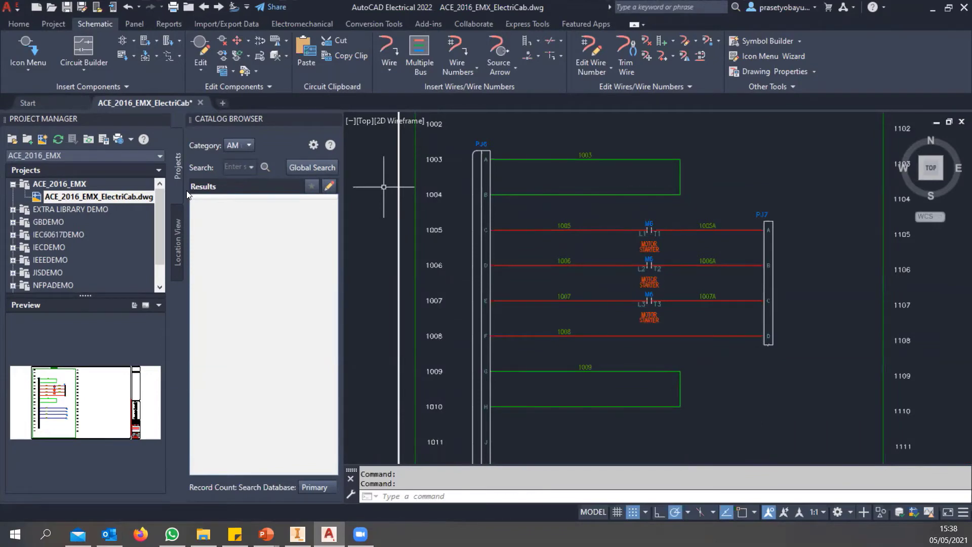
# Look through the list of available projects and show the drawing belonging to the ACE_2016_EMX project
pyautogui.click(13, 184)
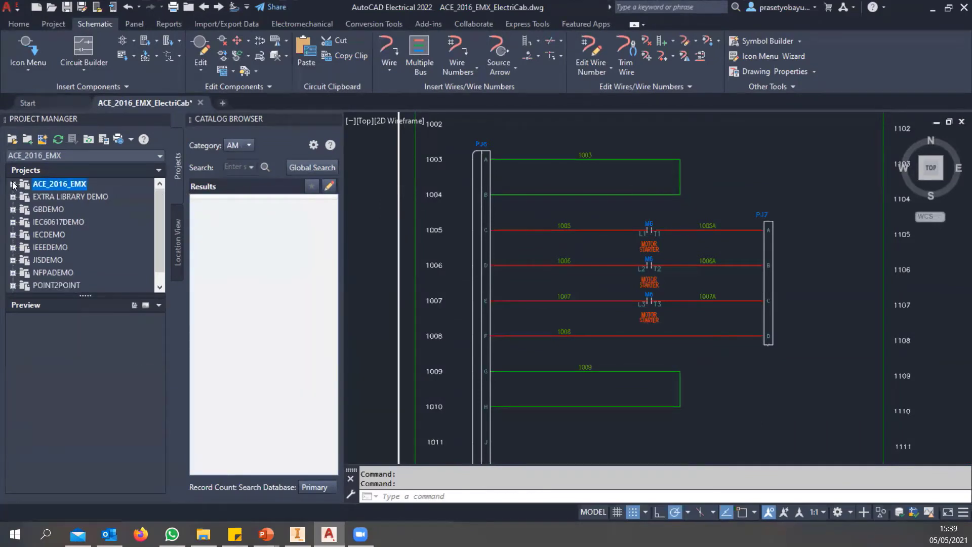
pyautogui.scroll(-1, 53, 249)
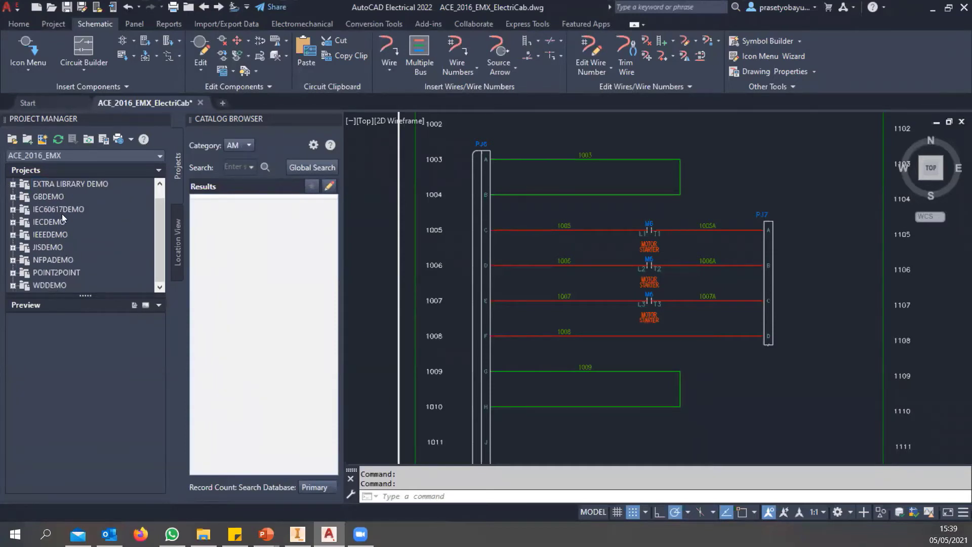
pyautogui.scroll(1, 41, 198)
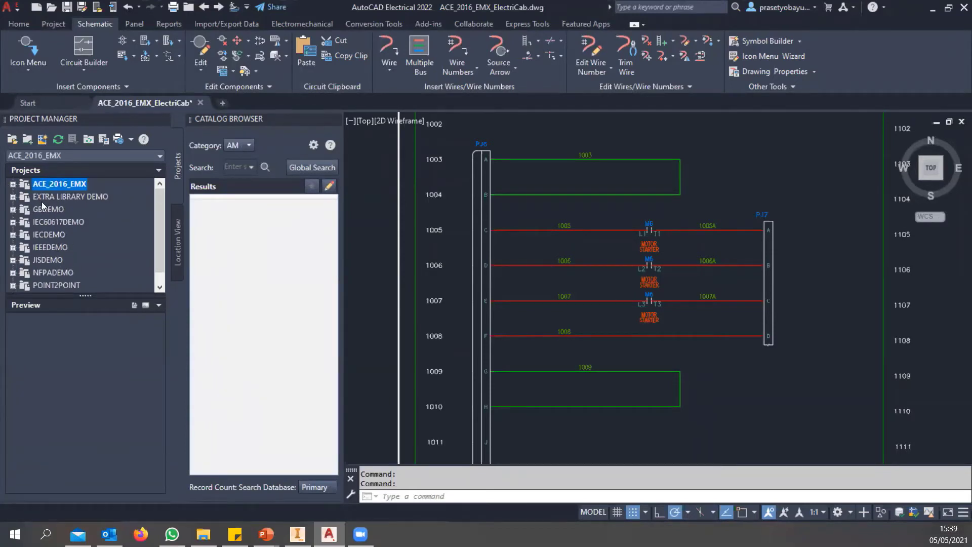
pyautogui.click(13, 184)
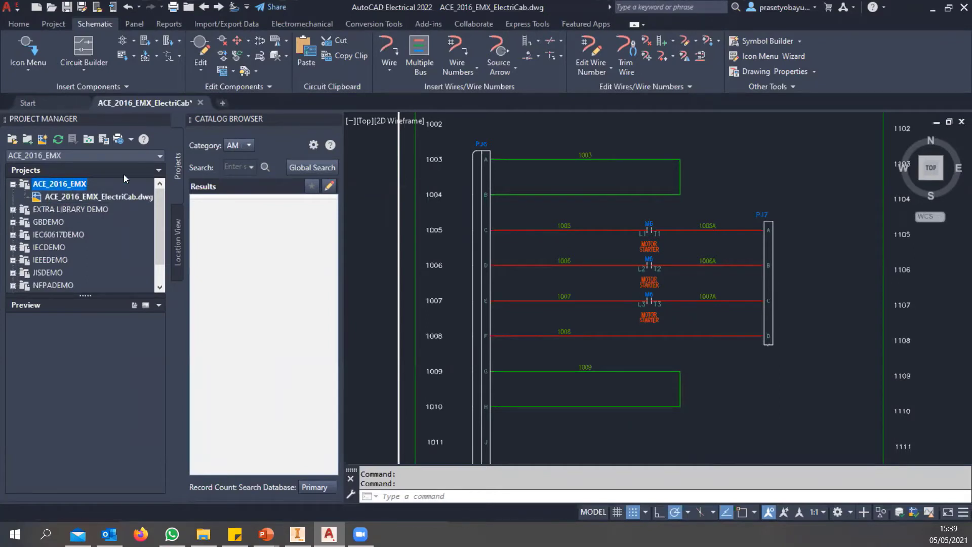
# Open the ACE_2016_EMX project properties and review the schematic and panel library and icon menu file paths
pyautogui.scroll(1, 538, 206)
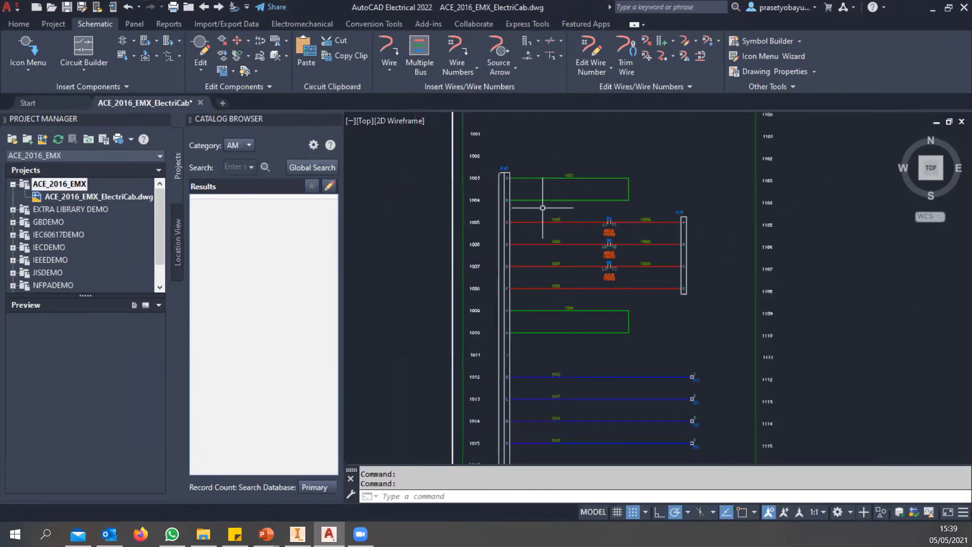
pyautogui.scroll(1, 547, 209)
pyautogui.rightClick(71, 185)
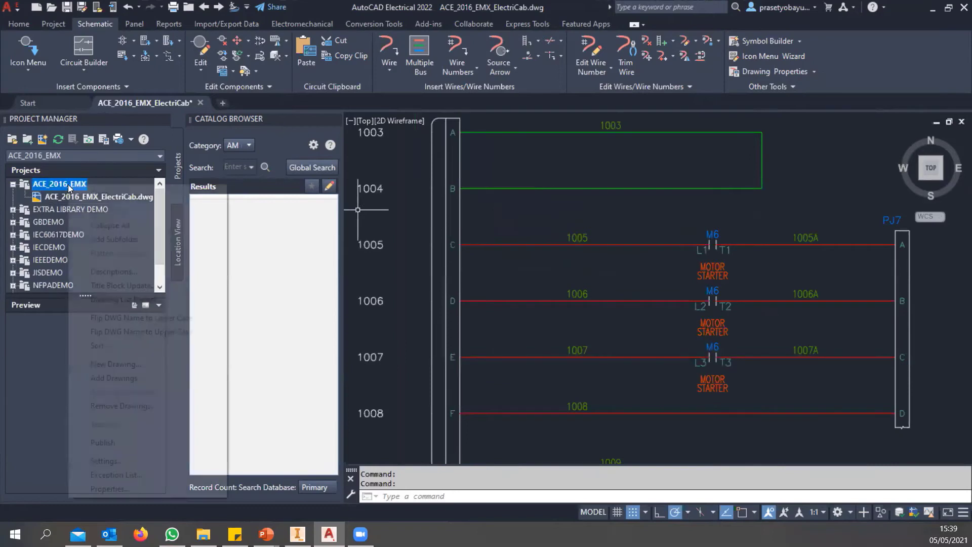
pyautogui.click(134, 489)
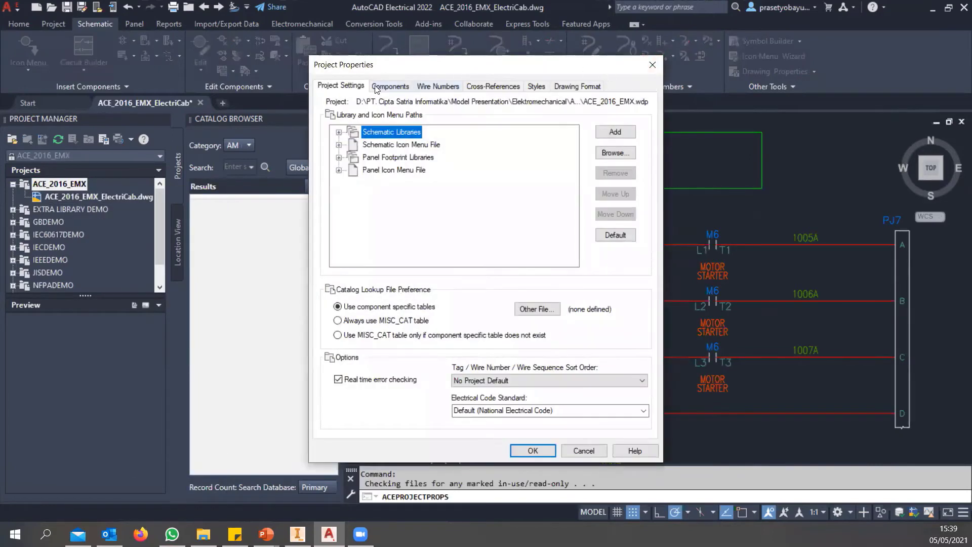
pyautogui.click(338, 132)
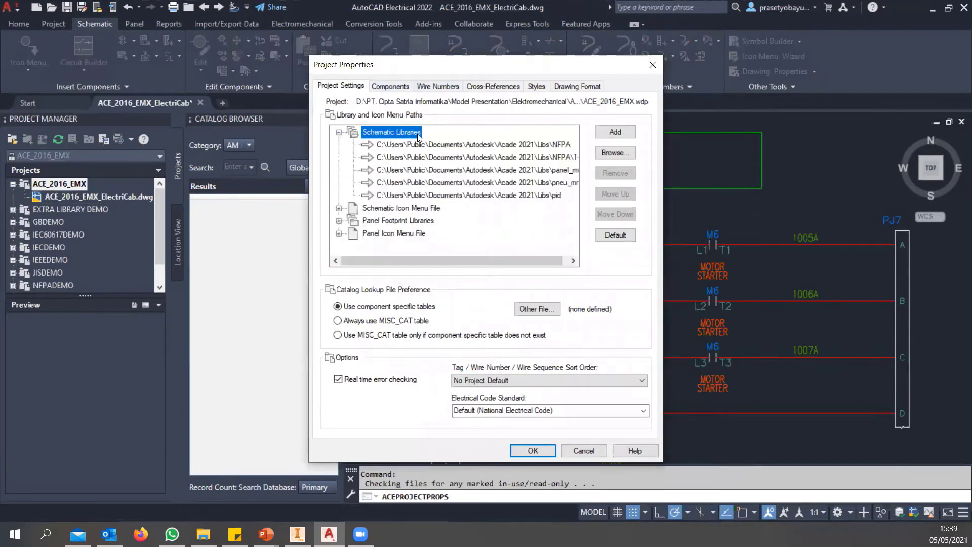
pyautogui.moveTo(488, 262); pyautogui.dragTo(515, 260)
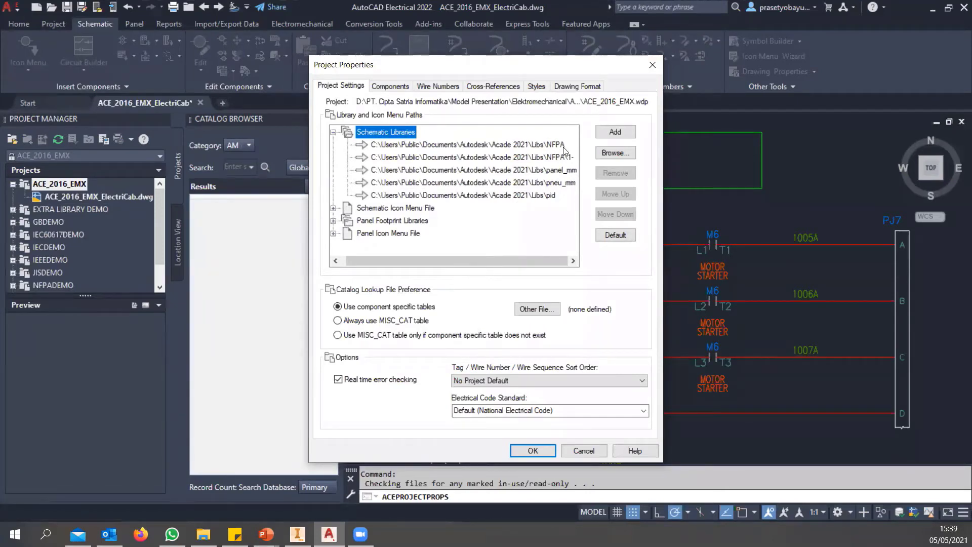
pyautogui.click(333, 208)
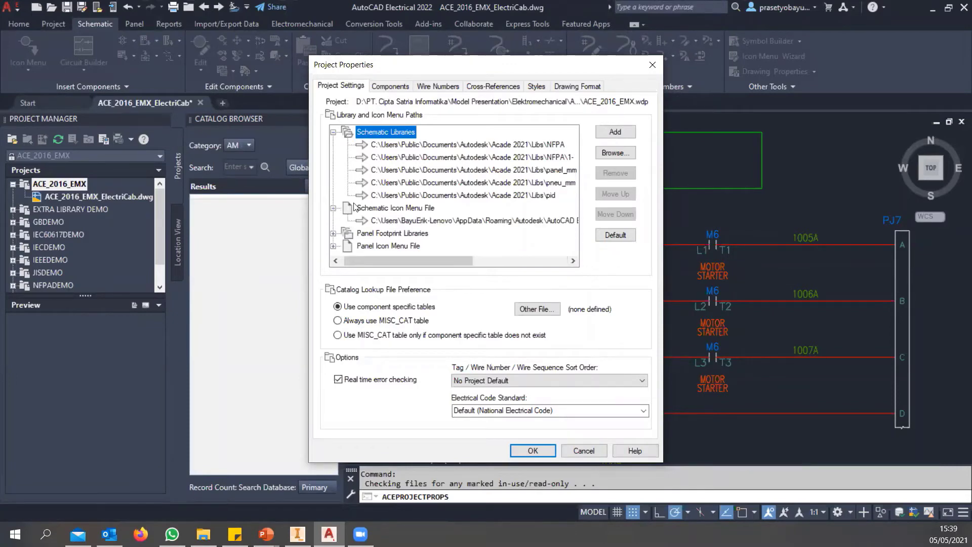
pyautogui.click(333, 233)
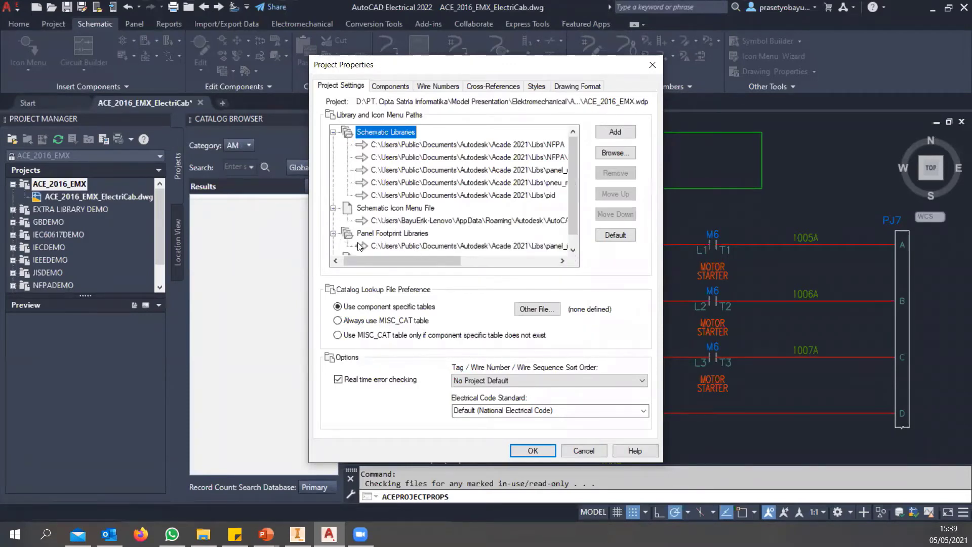
pyautogui.scroll(-1, 390, 195)
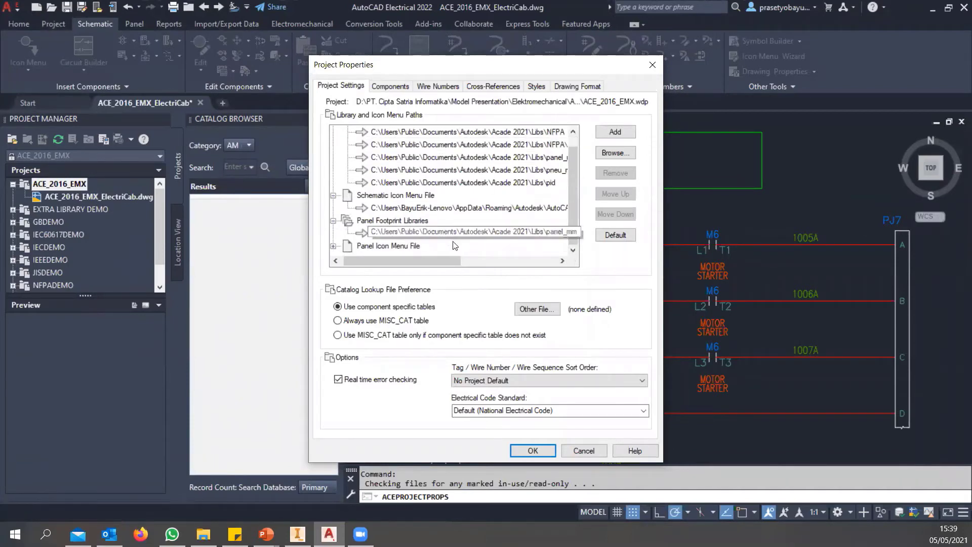
pyautogui.click(334, 246)
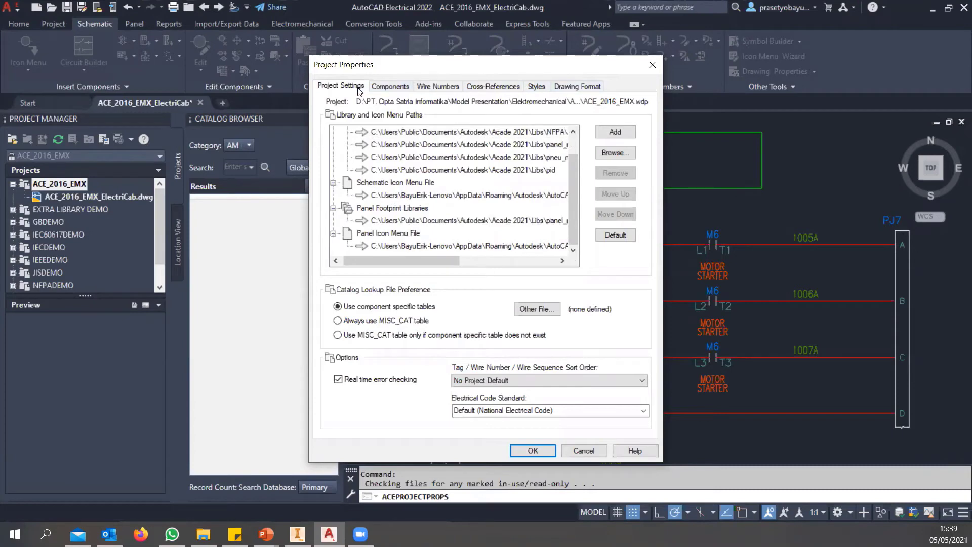
# Review the project's wire number format, options and placement, and its cross-reference settings
pyautogui.click(445, 89)
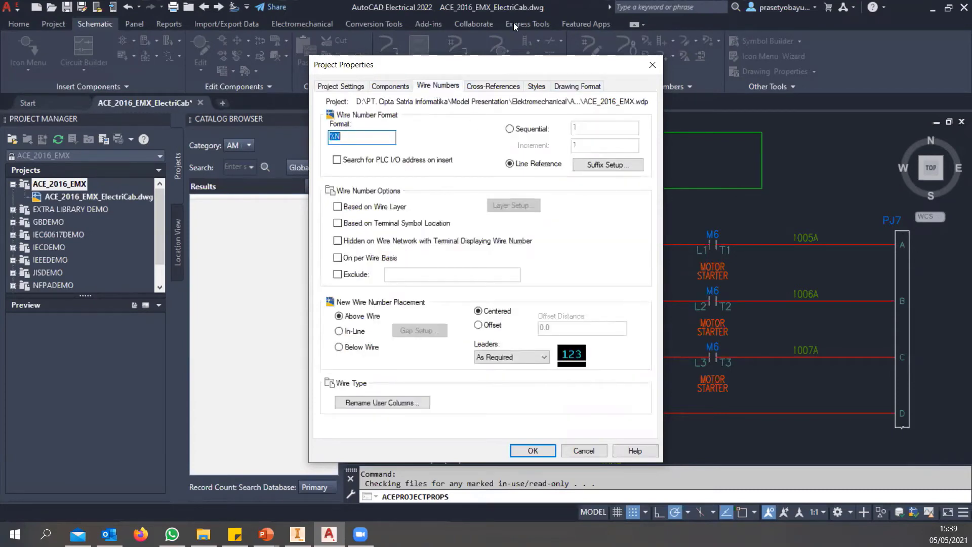
pyautogui.moveTo(479, 71); pyautogui.dragTo(311, 65)
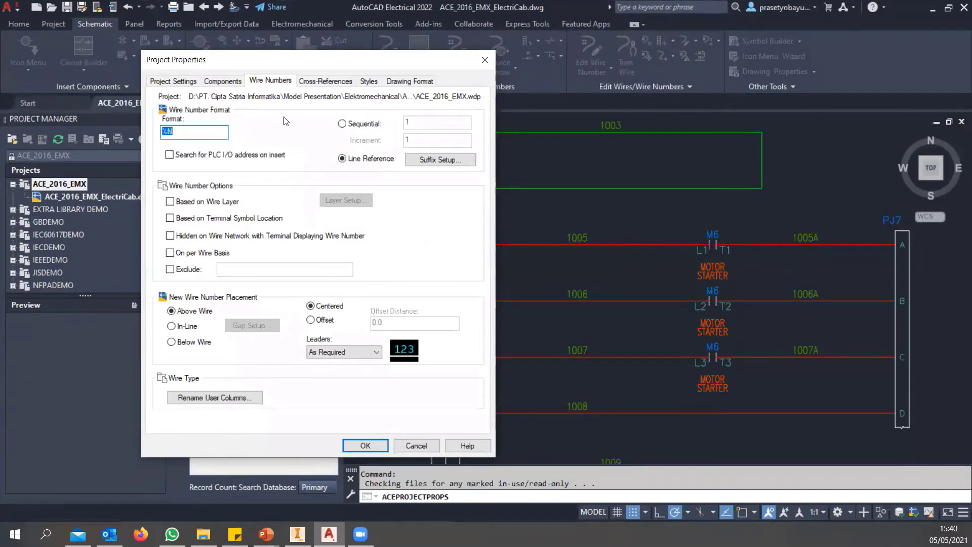
pyautogui.click(308, 82)
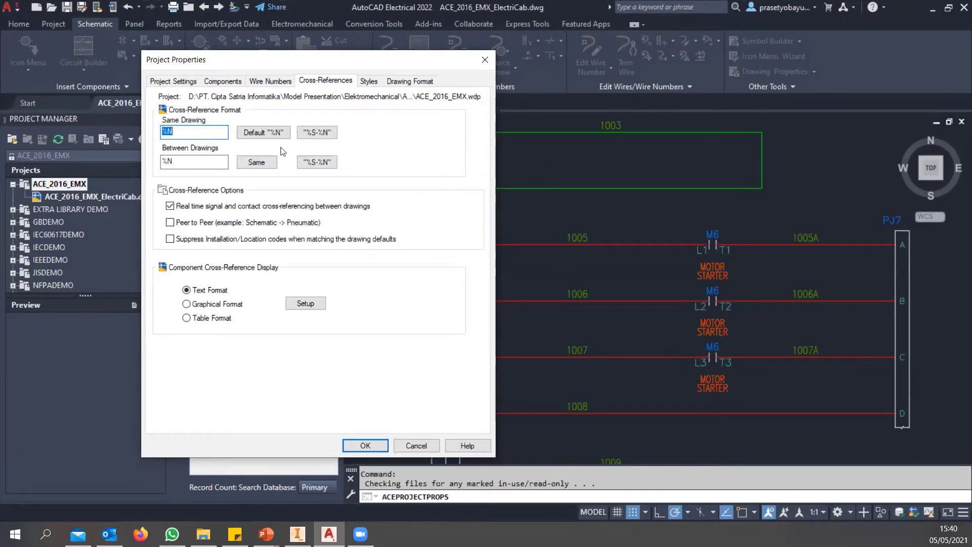
# Try the Gap and Solid wire cross styles in the project's style settings and return the wire cross to Loop
pyautogui.click(369, 82)
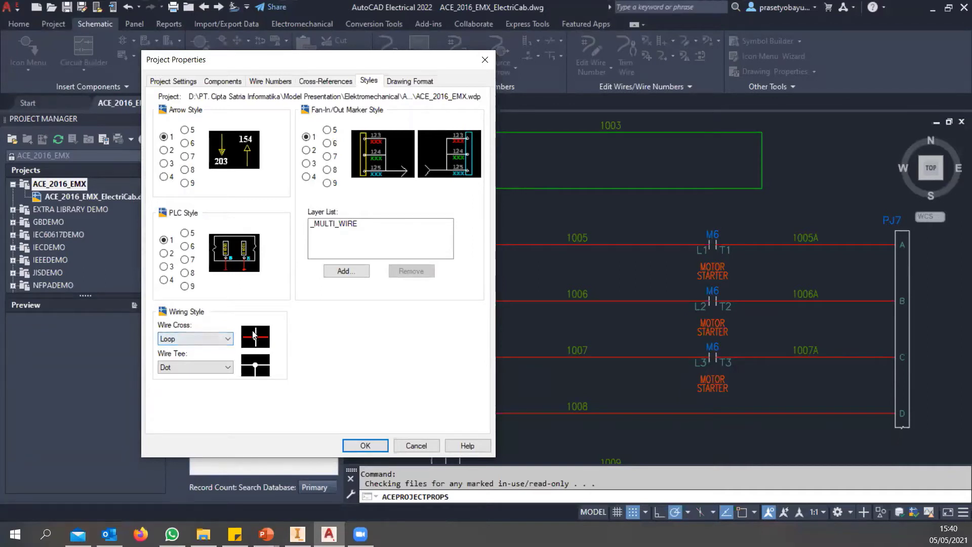
pyautogui.click(201, 344)
pyautogui.click(195, 350)
pyautogui.click(202, 338)
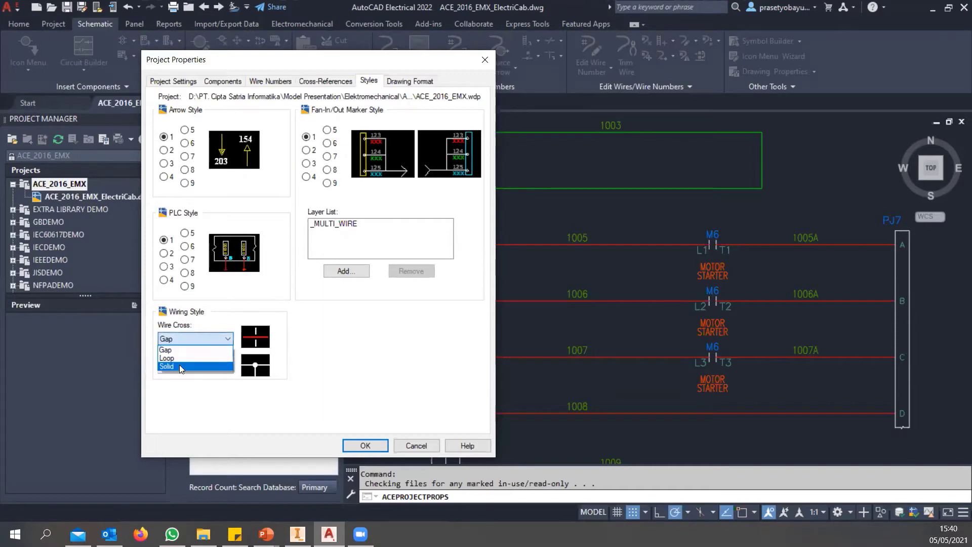
pyautogui.click(181, 367)
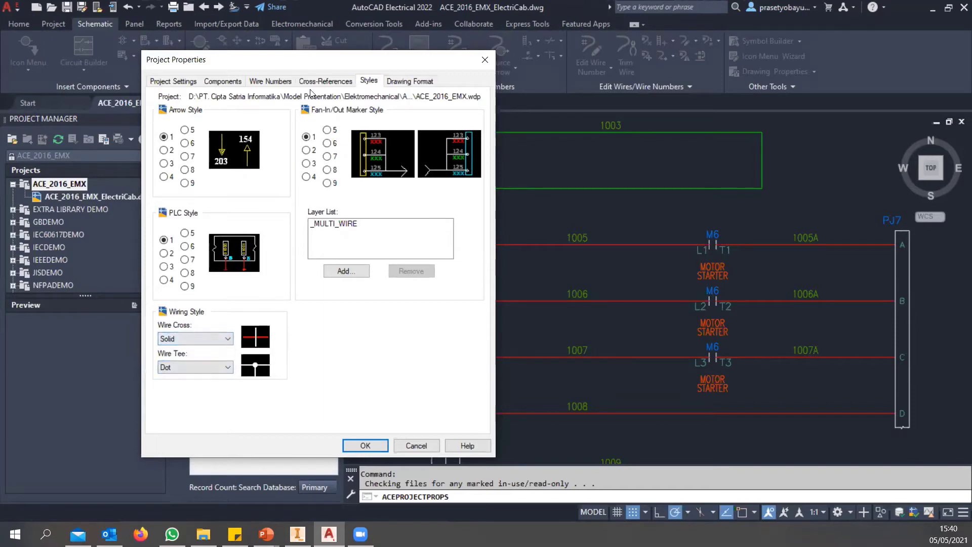
pyautogui.click(216, 338)
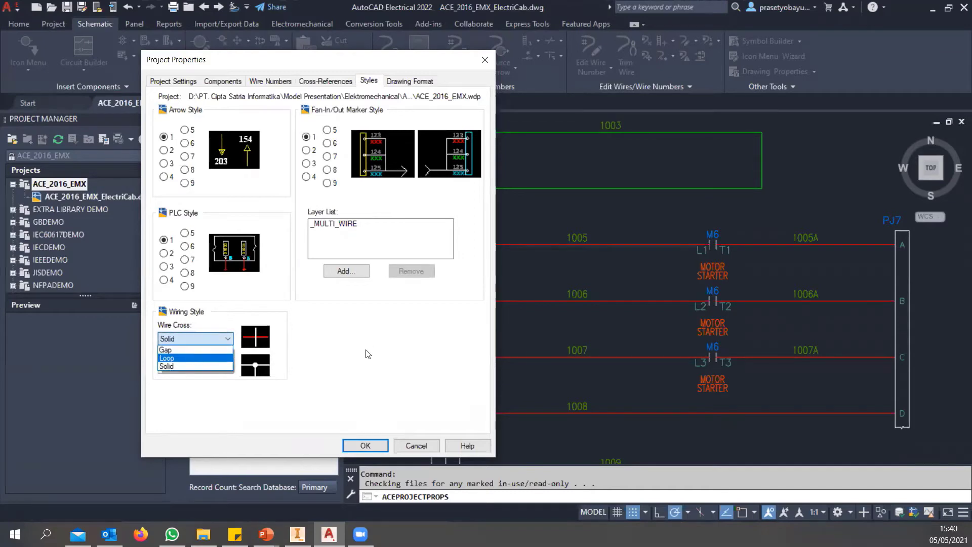
pyautogui.click(259, 309)
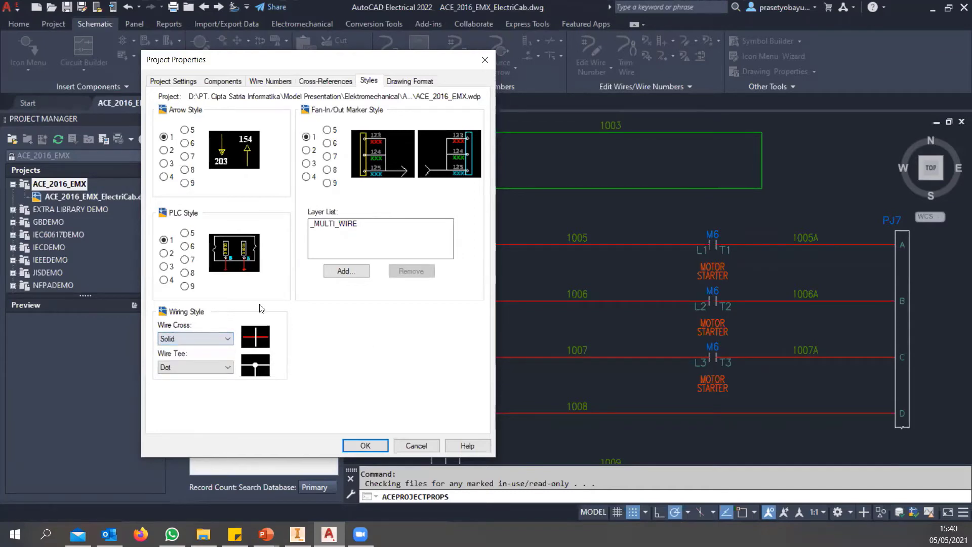
pyautogui.click(205, 338)
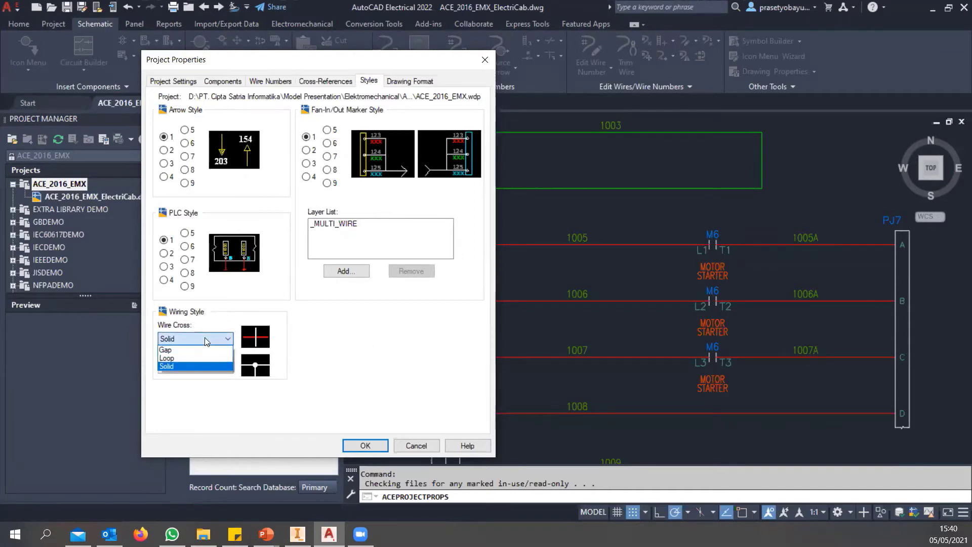
pyautogui.click(187, 361)
# Try the Angle 1 wire tee style and return the wire tee to Dot
pyautogui.click(173, 367)
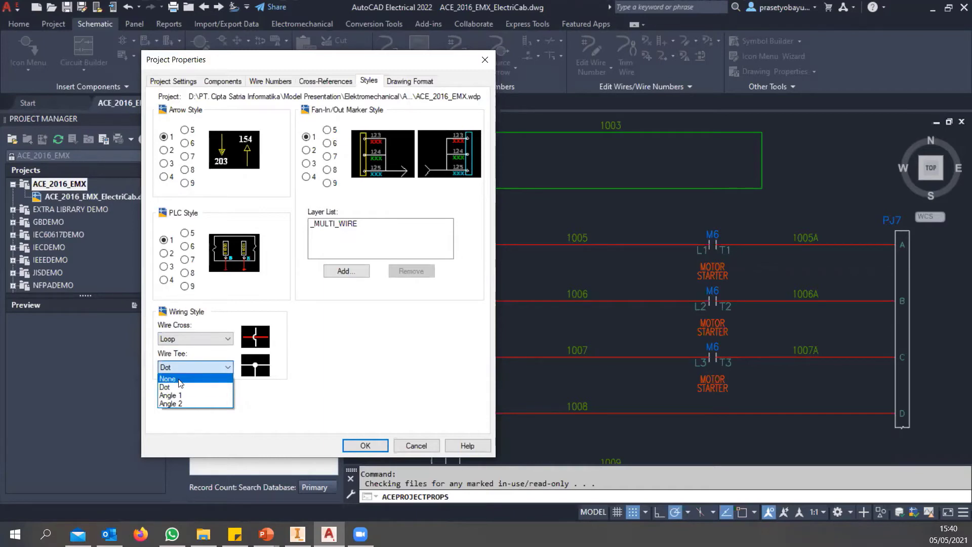
pyautogui.click(177, 395)
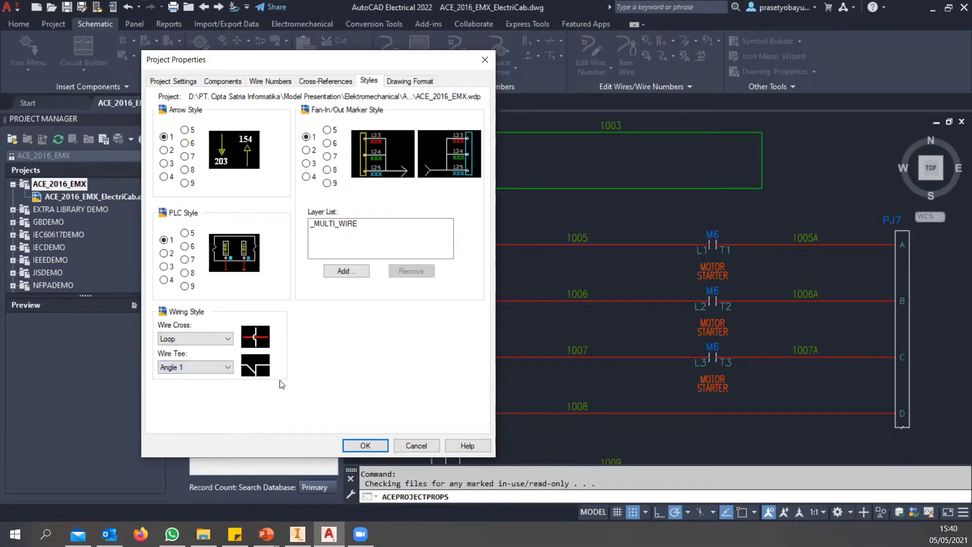
pyautogui.click(191, 367)
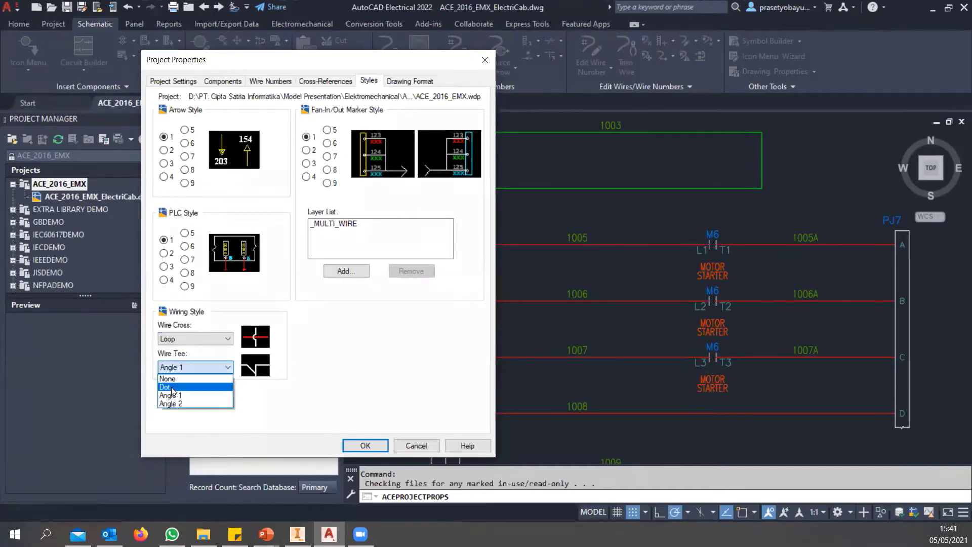
pyautogui.click(172, 388)
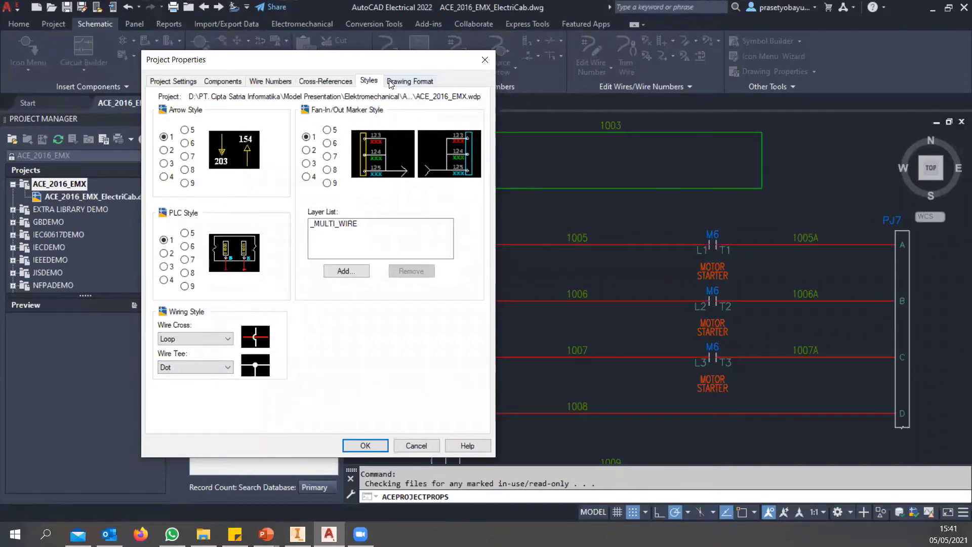
# Review the project's ladder defaults, format referencing, scale and sort order settings, and close the project properties
pyautogui.click(409, 80)
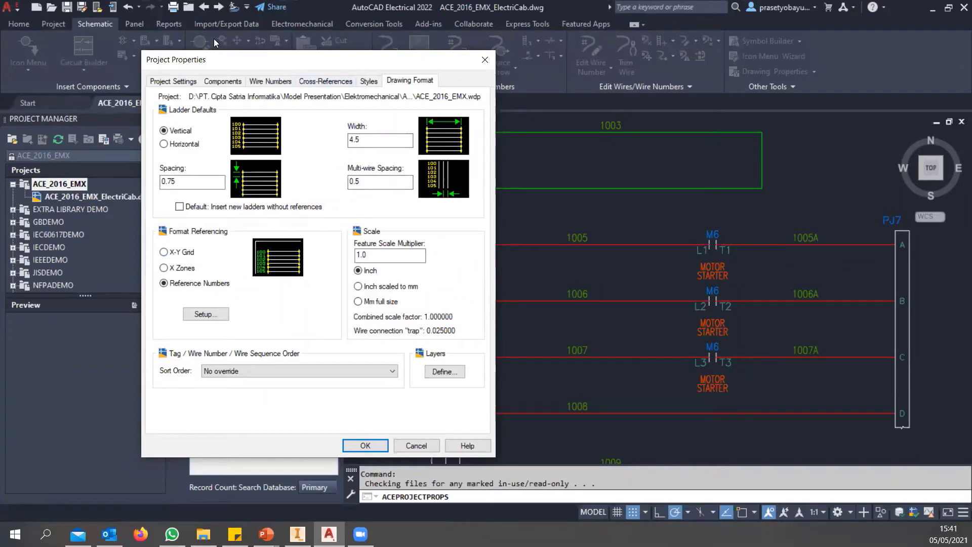
pyautogui.moveTo(286, 65); pyautogui.dragTo(208, 39)
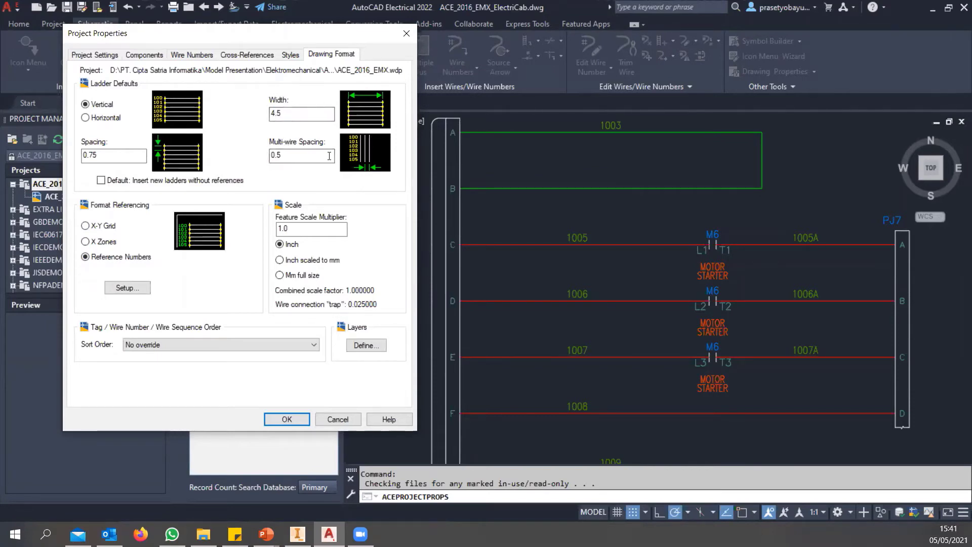
pyautogui.click(407, 33)
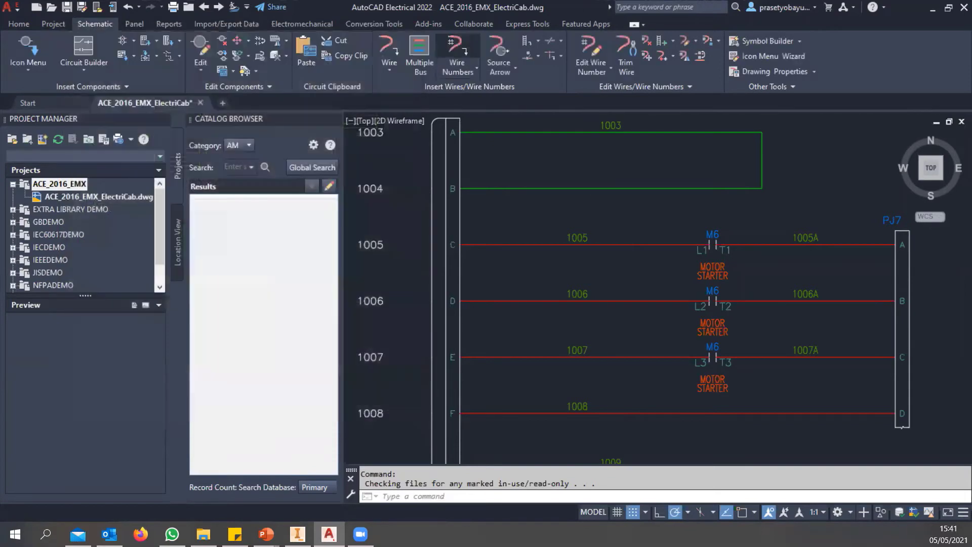
pyautogui.scroll(-3, 737, 162)
pyautogui.moveTo(737, 163)
pyautogui.mouseDown(button='middle')
pyautogui.moveTo(724, 218)
pyautogui.moveTo(690, 267)
pyautogui.mouseUp(button='middle')
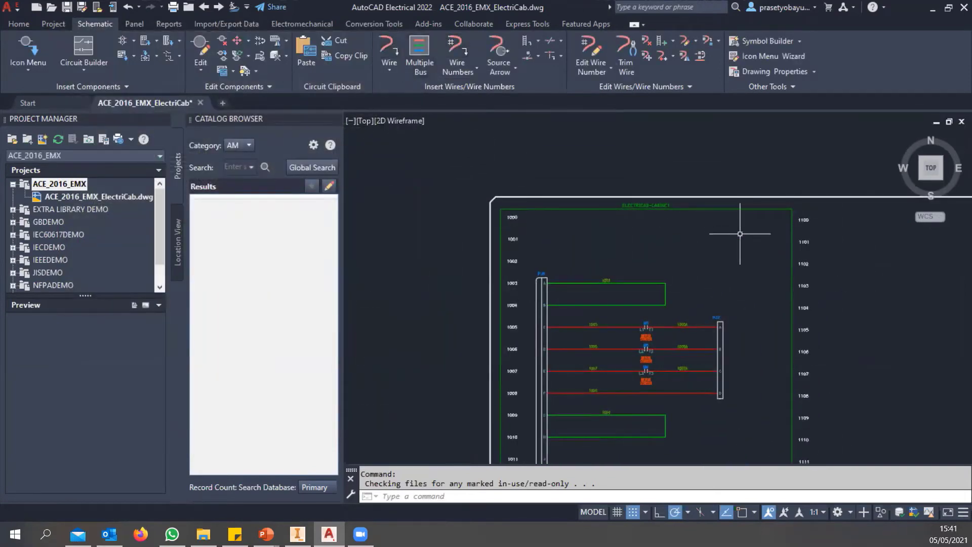
pyautogui.click(419, 51)
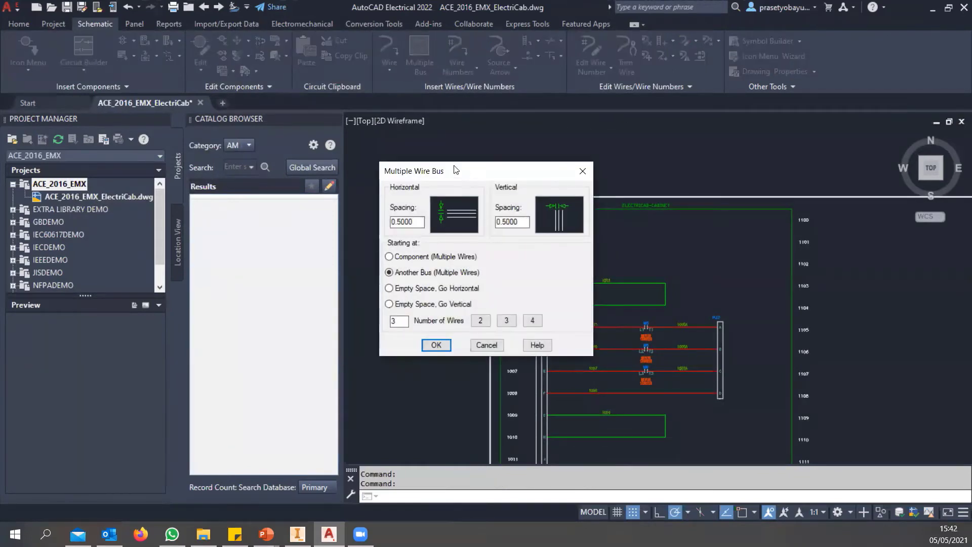
pyautogui.moveTo(455, 169); pyautogui.dragTo(382, 125)
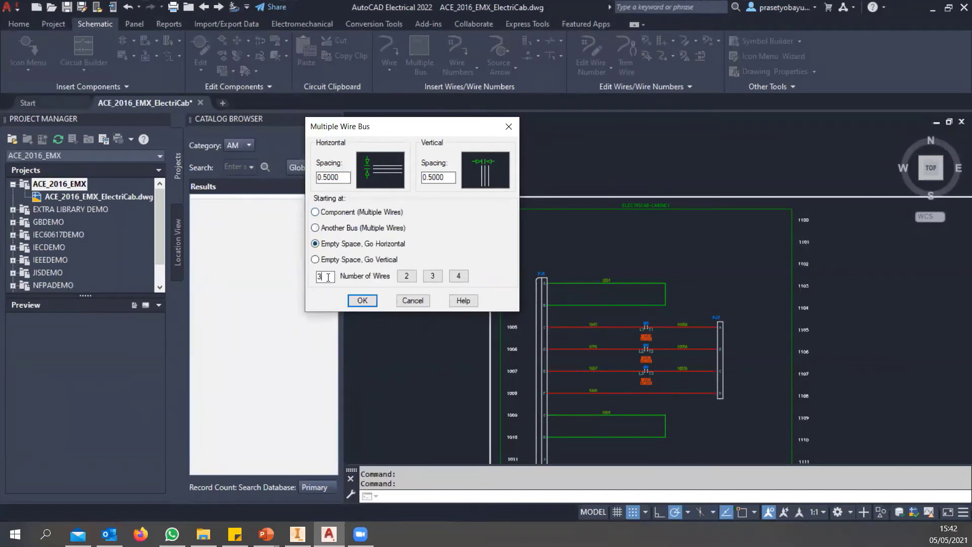
pyautogui.click(362, 300)
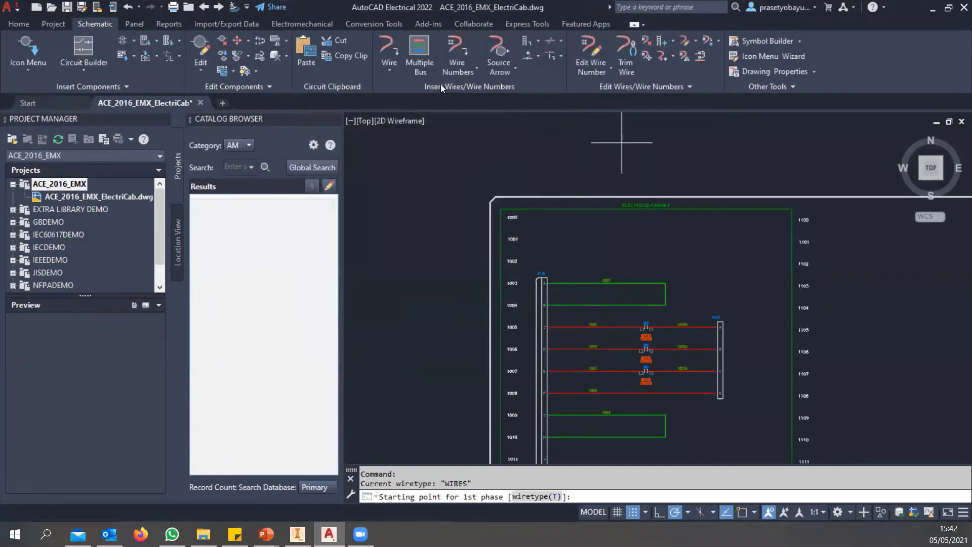
pyautogui.scroll(2, 719, 252)
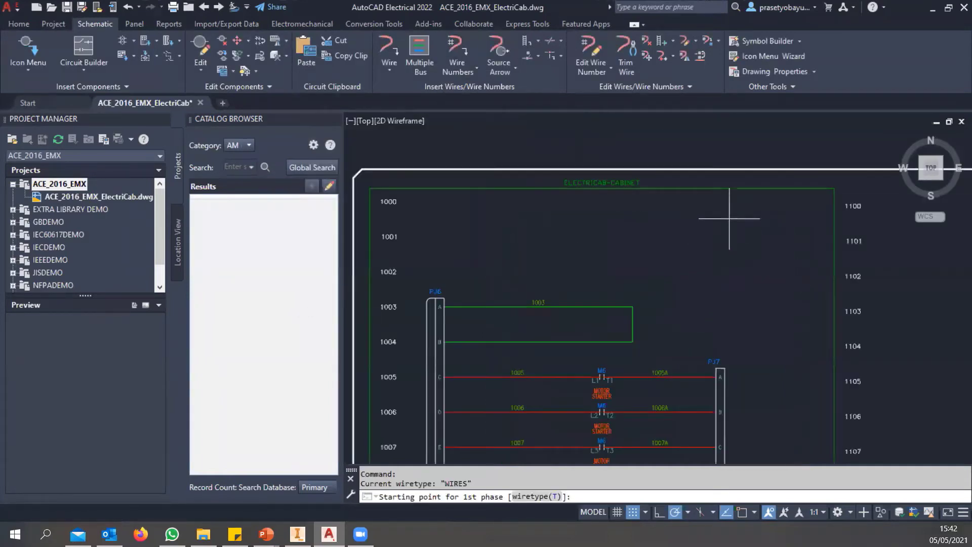
pyautogui.click(728, 219)
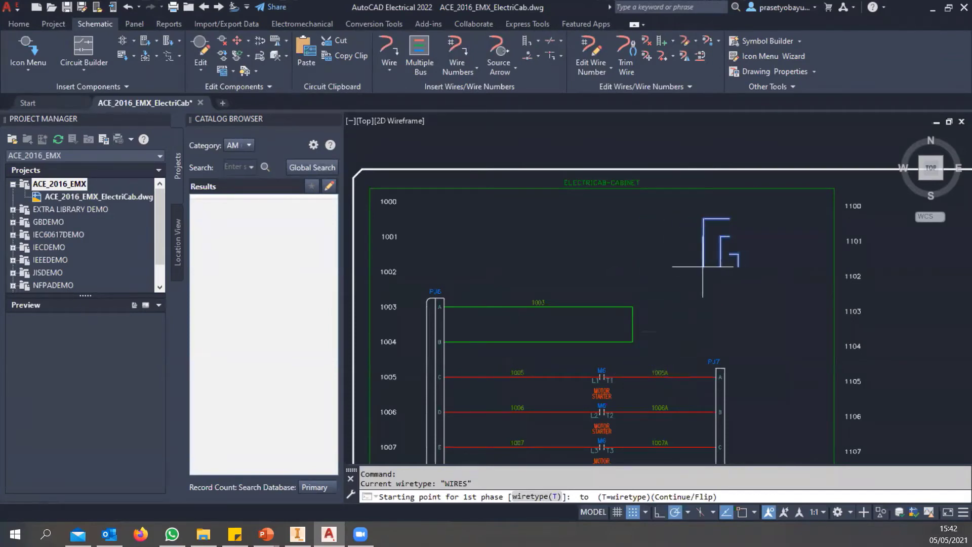
pyautogui.press('Escape')
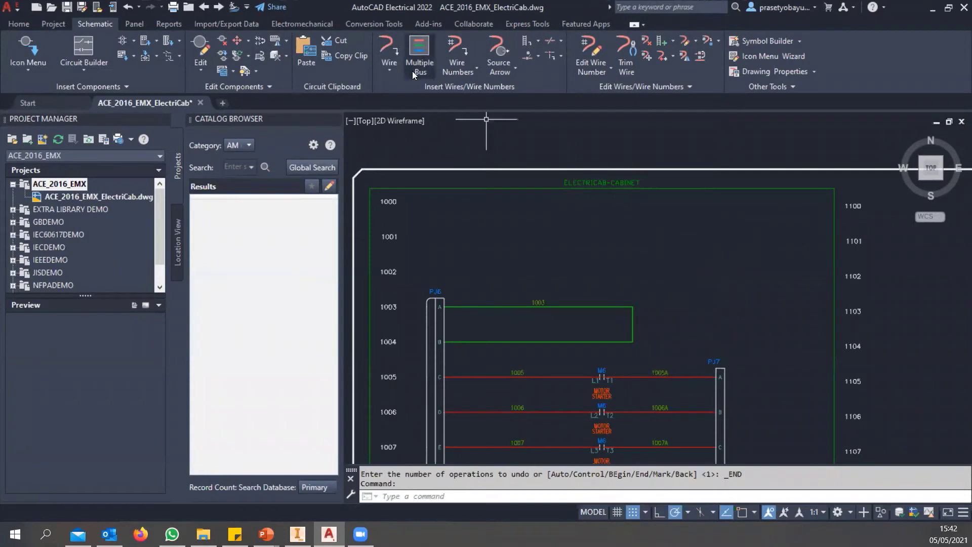
# With snap off, insert a wire from wire 1005A near connector PJ7 down to the vertical segment of the wire 1009 loop
pyautogui.click(388, 42)
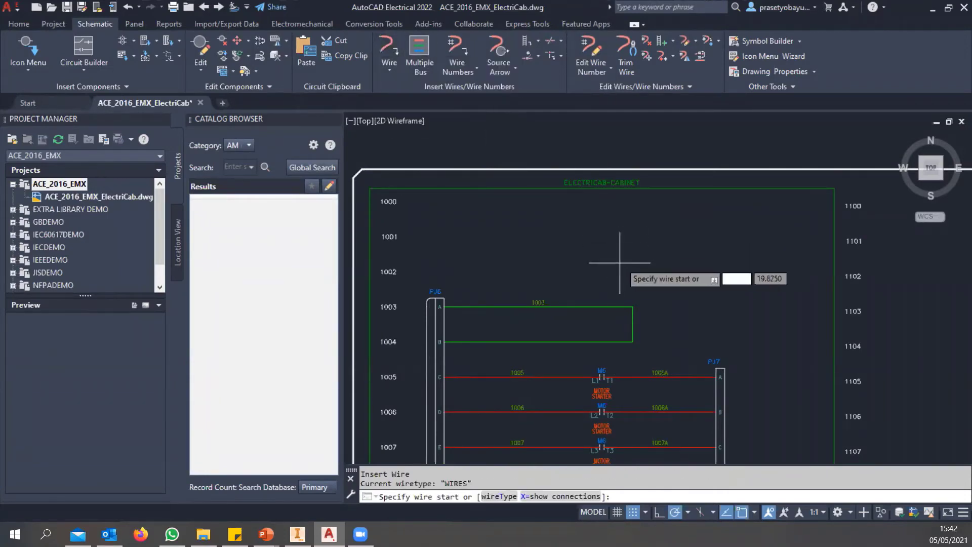
pyautogui.moveTo(621, 253); pyautogui.dragTo(621, 92, button='middle')
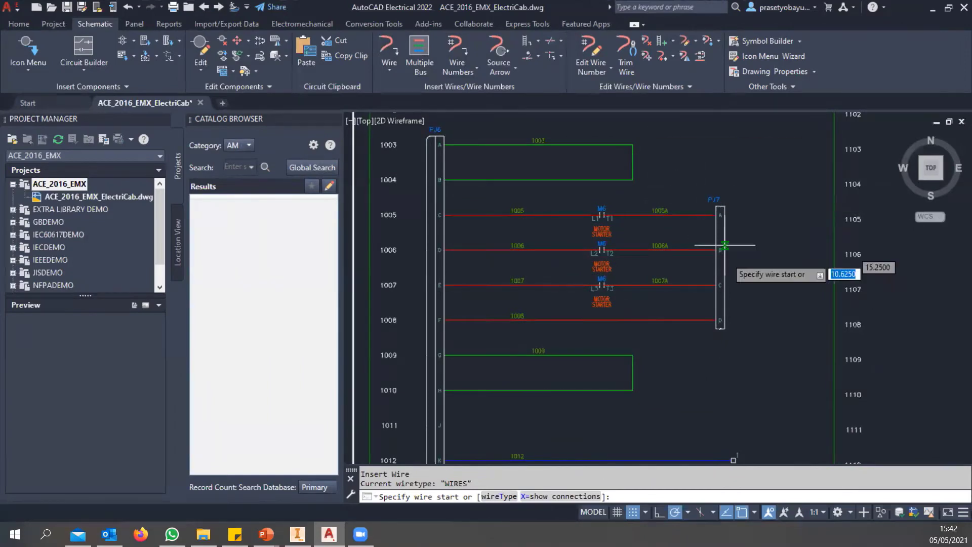
pyautogui.moveTo(645, 368); pyautogui.dragTo(657, 306, button='middle')
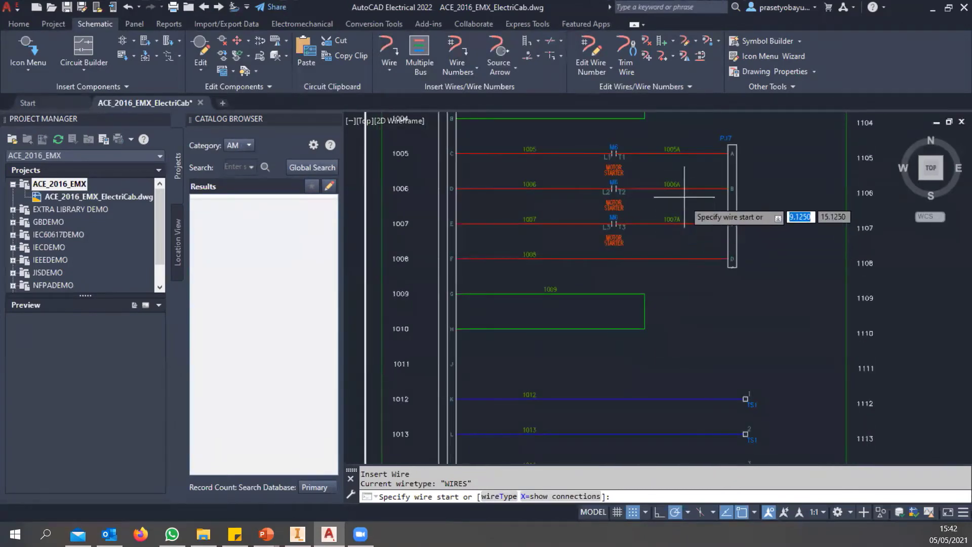
pyautogui.scroll(2, 680, 187)
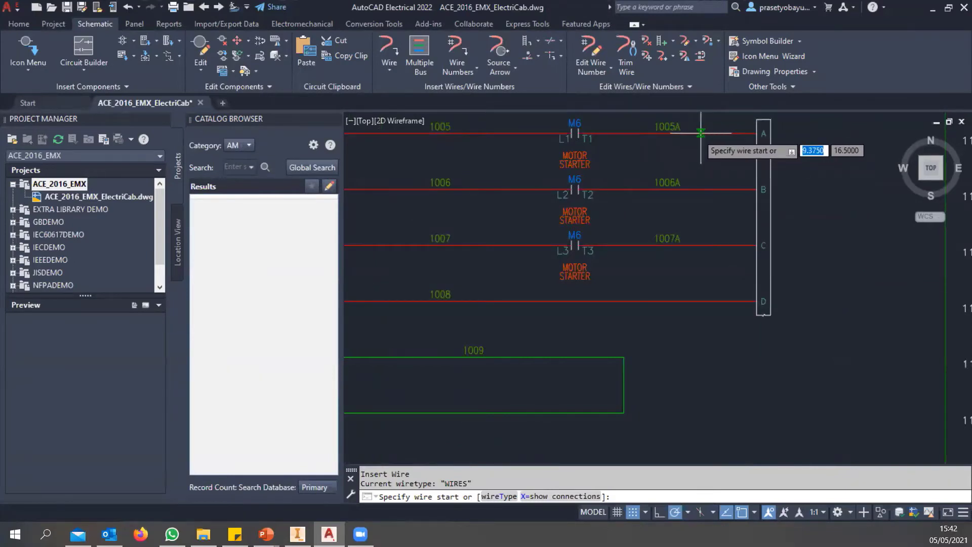
pyautogui.click(633, 513)
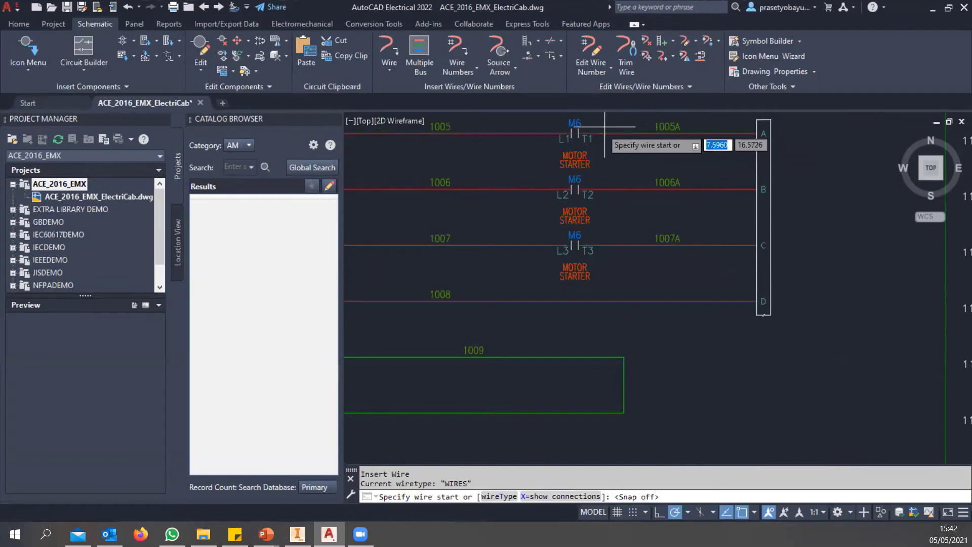
pyautogui.moveTo(657, 169); pyautogui.dragTo(745, 236, button='middle')
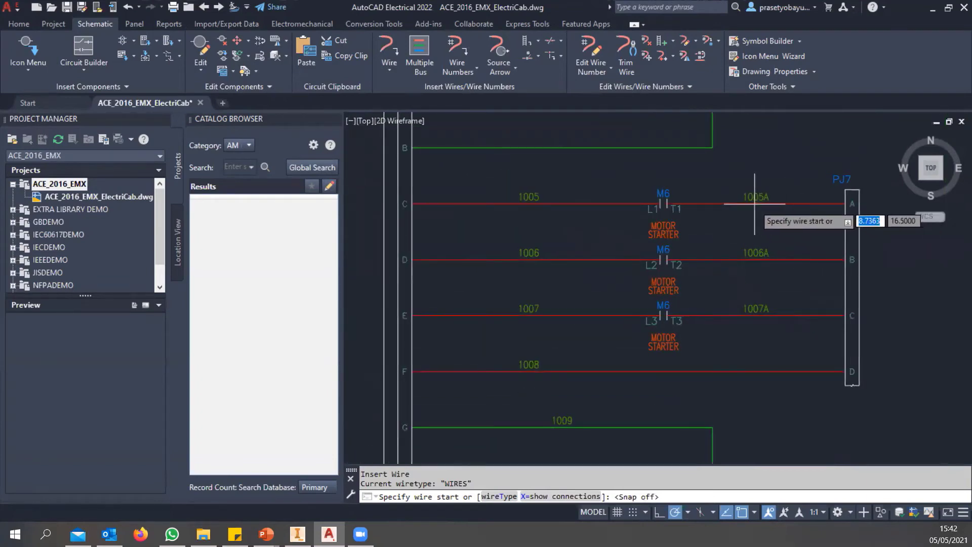
pyautogui.click(794, 204)
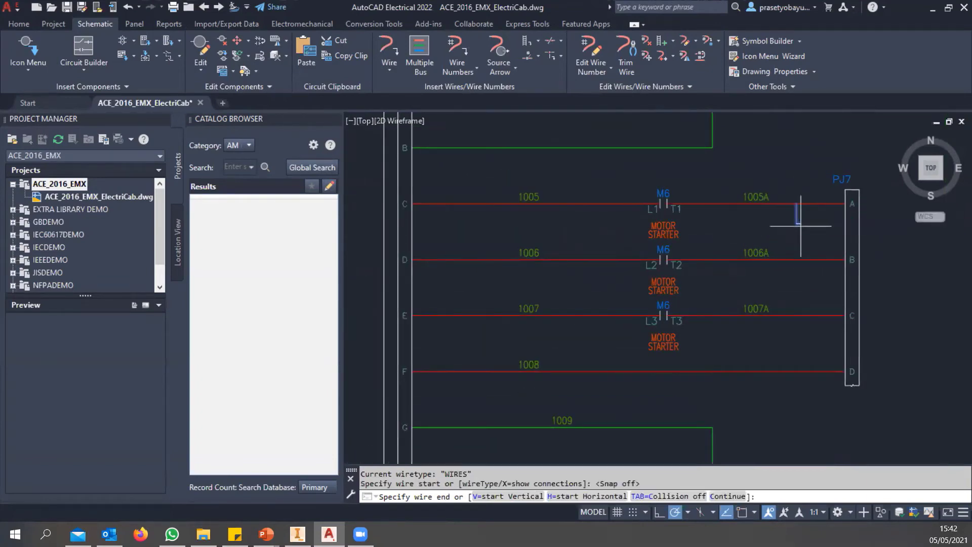
pyautogui.moveTo(782, 394); pyautogui.dragTo(813, 211, button='middle')
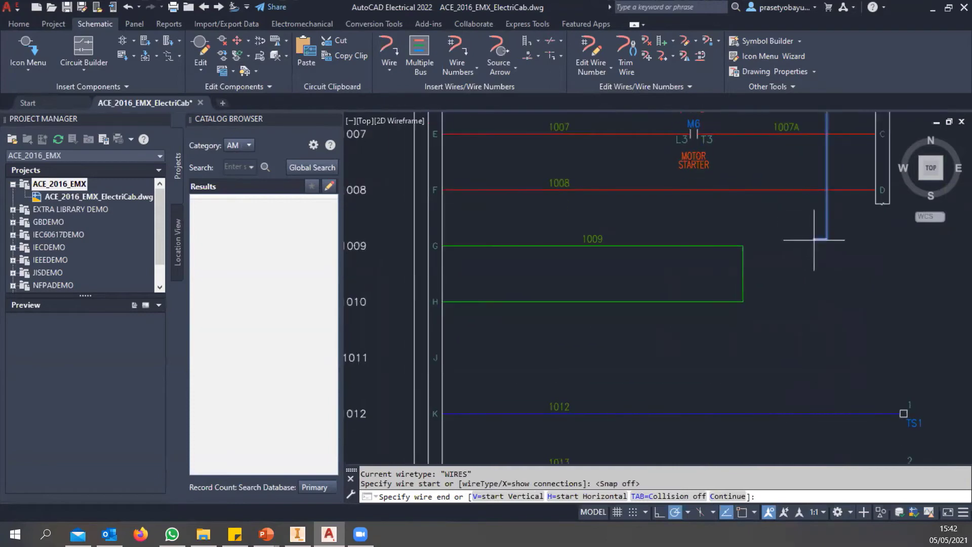
pyautogui.moveTo(828, 351); pyautogui.dragTo(781, 262, button='middle')
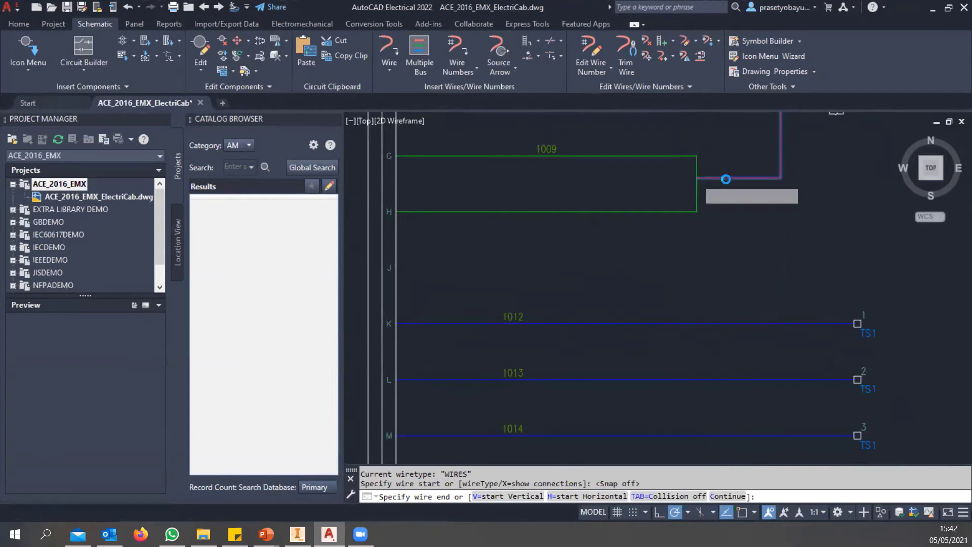
pyautogui.click(699, 179)
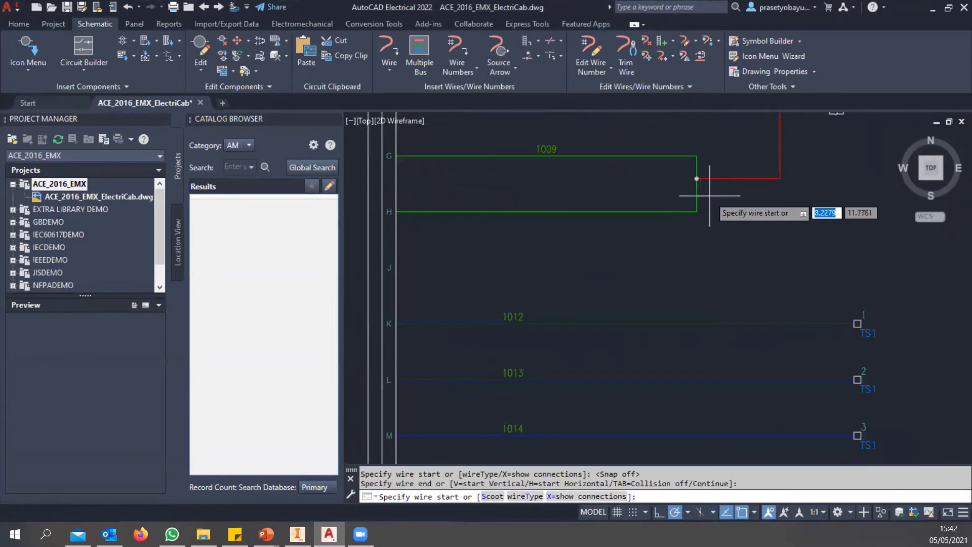
# Leave the wire command and examine the new wire's tee connection at the 1009 loop and its crossings over the horizontal wires
pyautogui.scroll(2, 704, 173)
pyautogui.scroll(2, 704, 173)
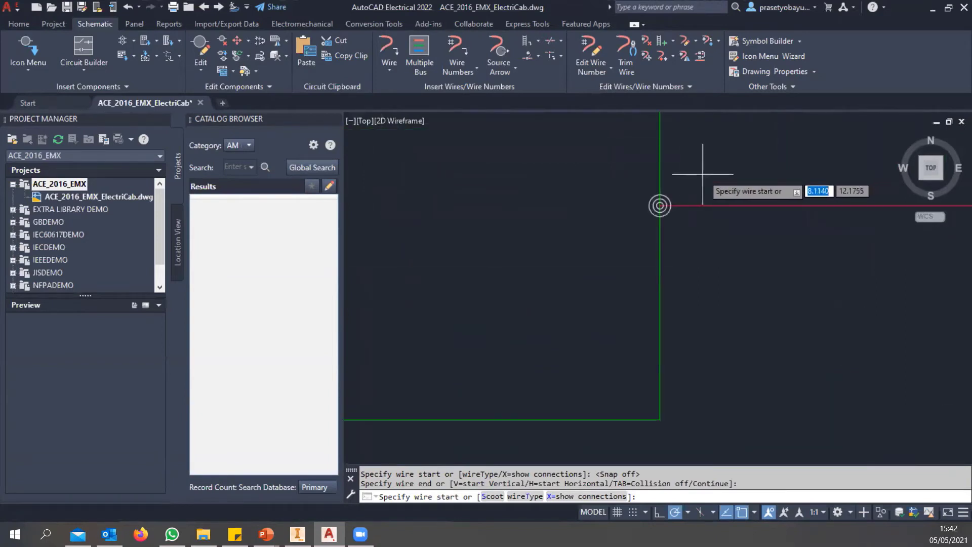
pyautogui.scroll(2, 657, 212)
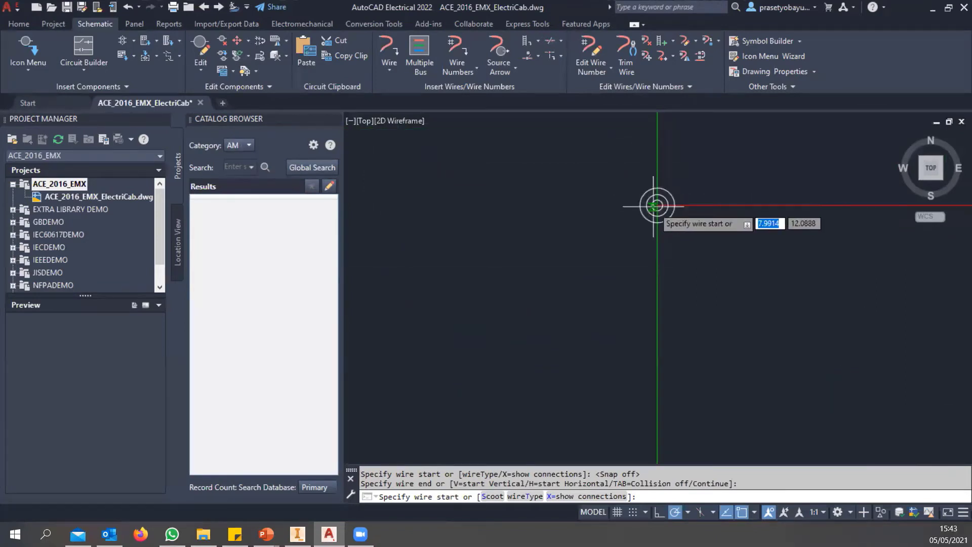
pyautogui.press('Escape')
pyautogui.scroll(-2, 756, 185)
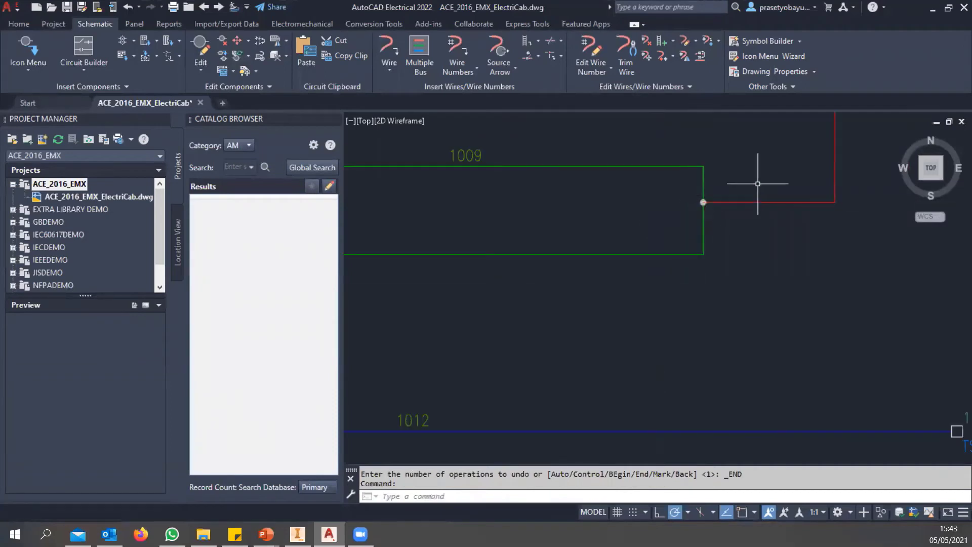
pyautogui.moveTo(756, 184); pyautogui.dragTo(670, 364, button='middle')
pyautogui.moveTo(714, 290); pyautogui.dragTo(692, 349, button='middle')
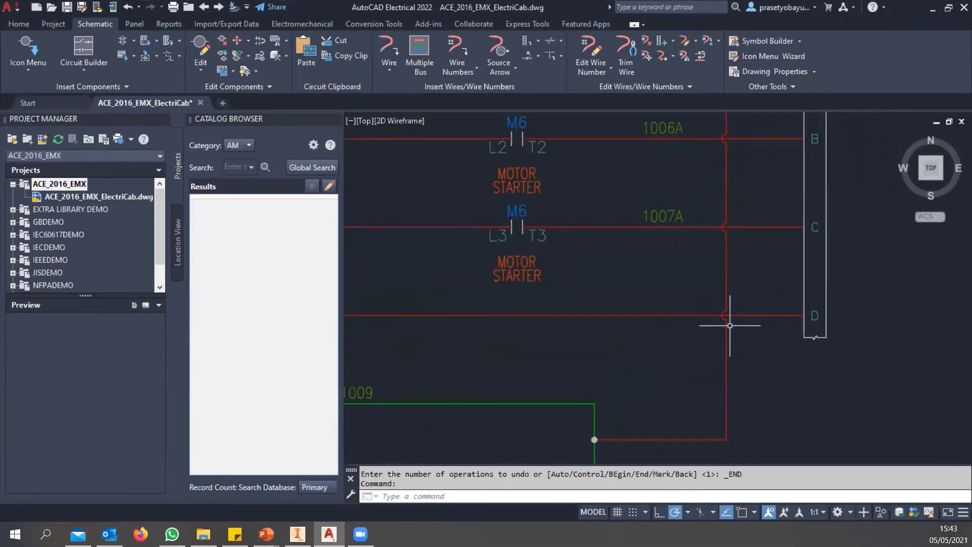
pyautogui.scroll(5, 721, 322)
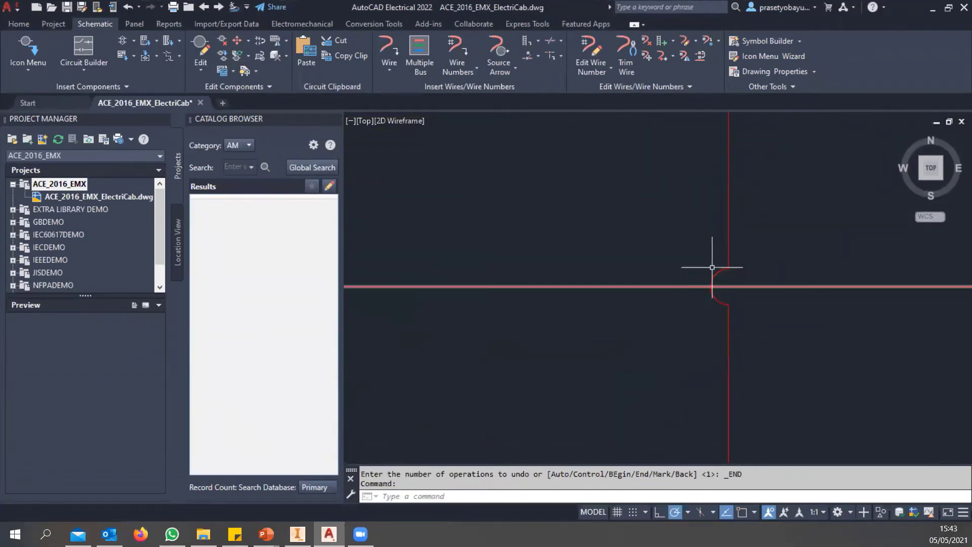
# Examine the new wire's loop crossings over the horizontal wires up to its dot tee at wire 1005A
pyautogui.moveTo(752, 240); pyautogui.dragTo(737, 459, button='middle')
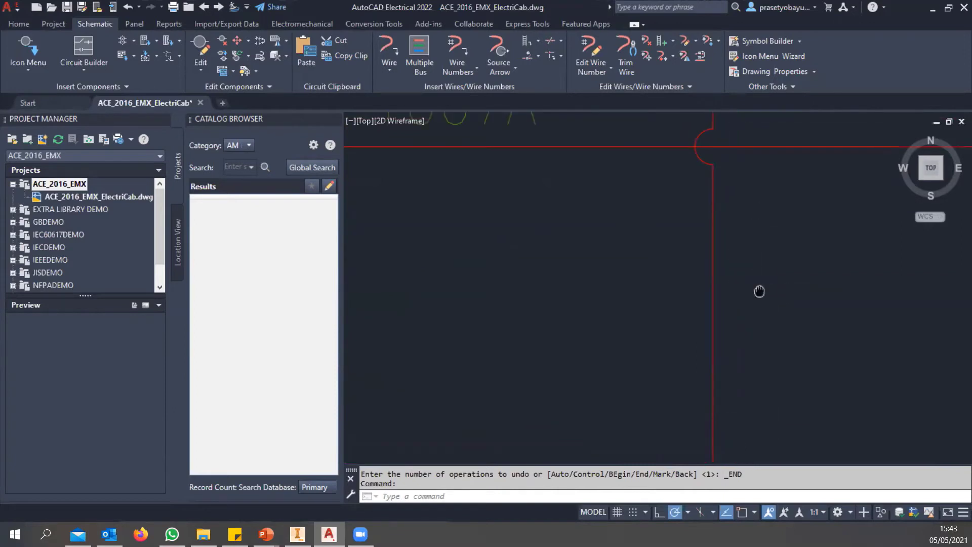
pyautogui.moveTo(760, 291); pyautogui.dragTo(730, 463, button='middle')
pyautogui.moveTo(742, 193); pyautogui.dragTo(760, 392, button='middle')
pyautogui.scroll(-5, 728, 229)
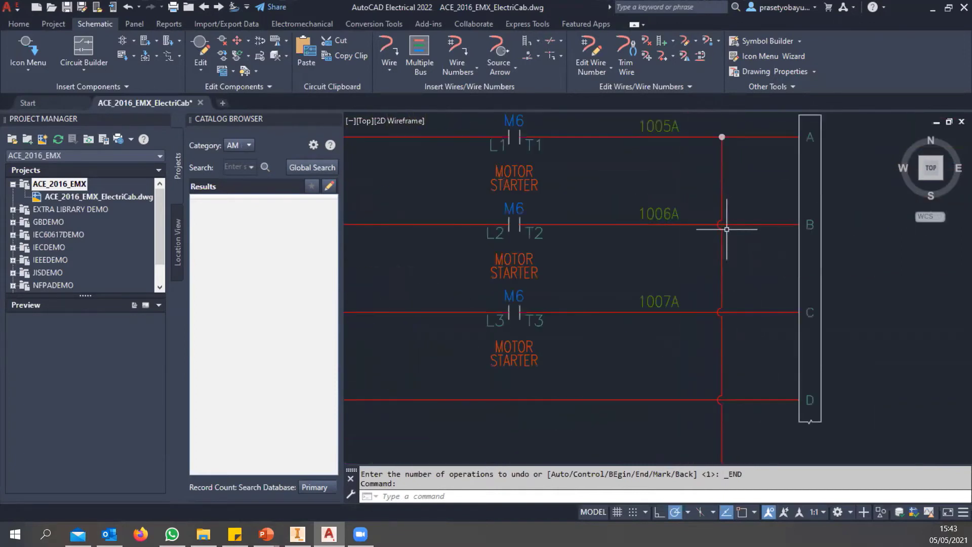
pyautogui.scroll(-6, 726, 229)
pyautogui.moveTo(689, 289)
pyautogui.mouseDown(button='middle')
pyautogui.moveTo(719, 294)
pyautogui.moveTo(769, 348)
pyautogui.mouseUp(button='middle')
pyautogui.scroll(5, 729, 265)
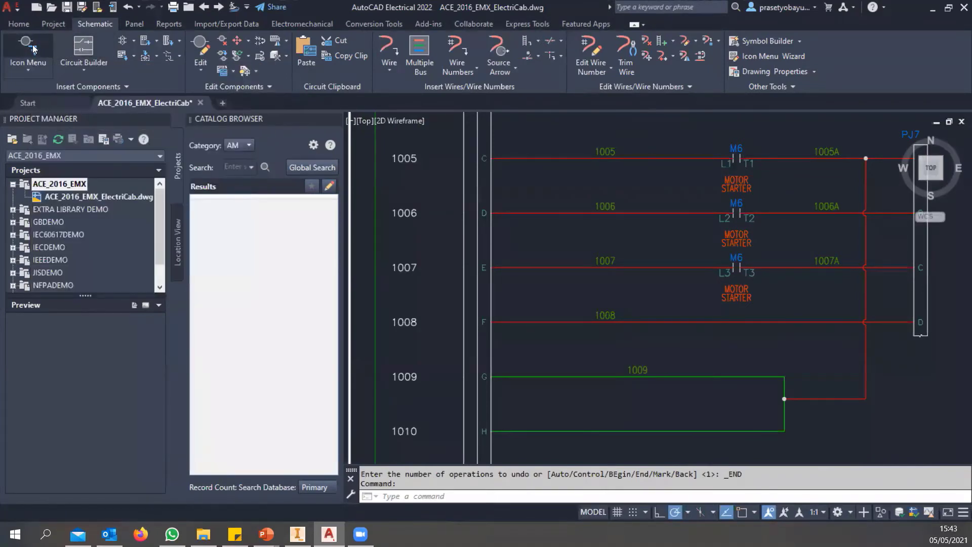
# Insert a Push Button NO symbol from the NFPA library on the lower wire of the 1009 loop at line reference 1010
pyautogui.click(34, 48)
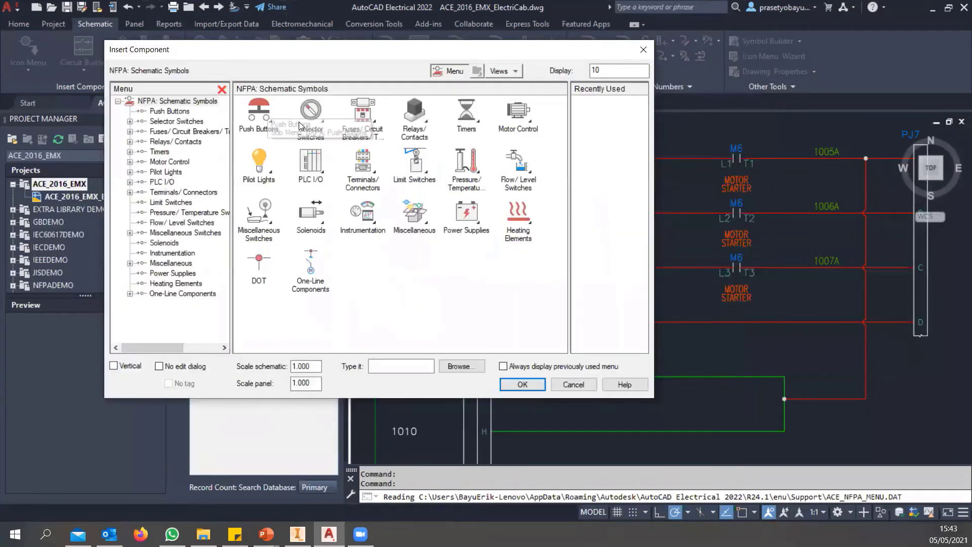
pyautogui.click(267, 112)
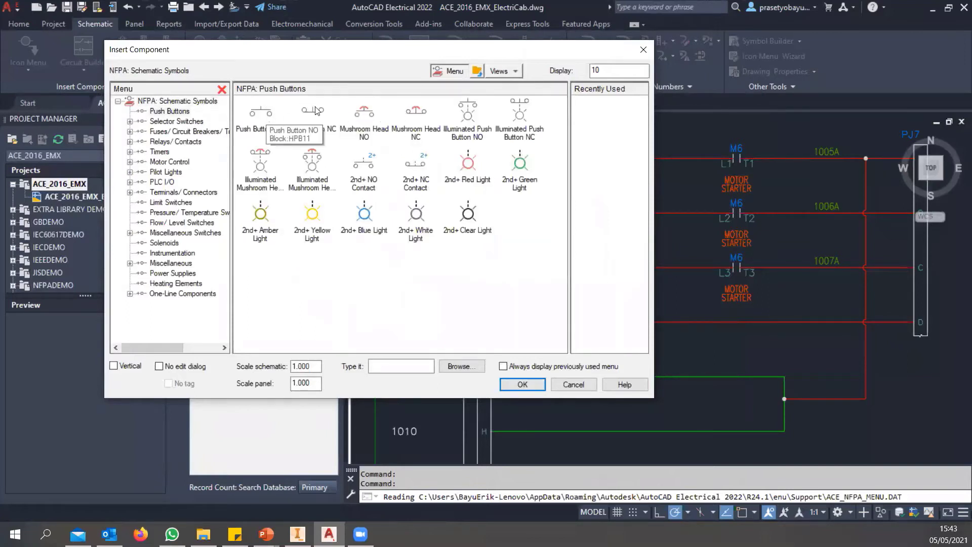
pyautogui.click(266, 114)
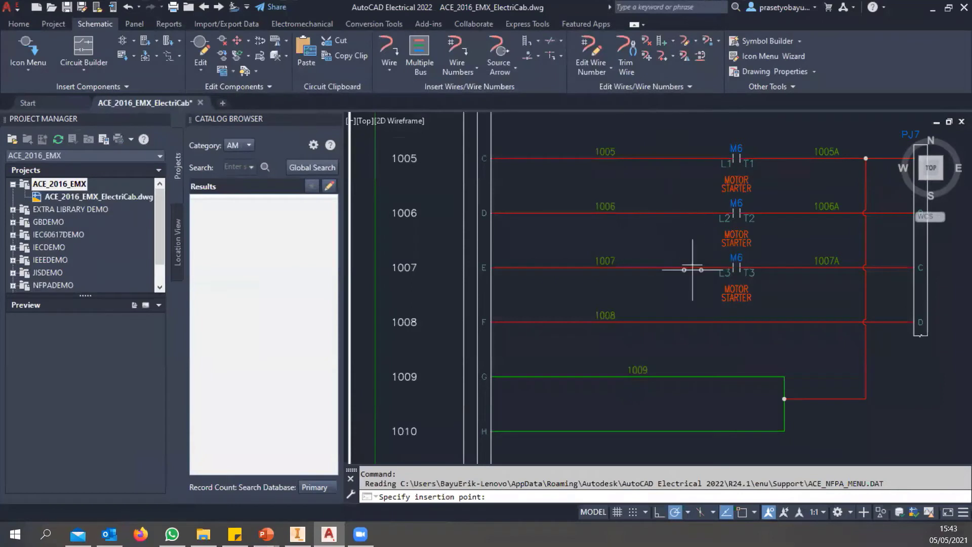
pyautogui.scroll(2, 691, 267)
pyautogui.scroll(-4, 645, 183)
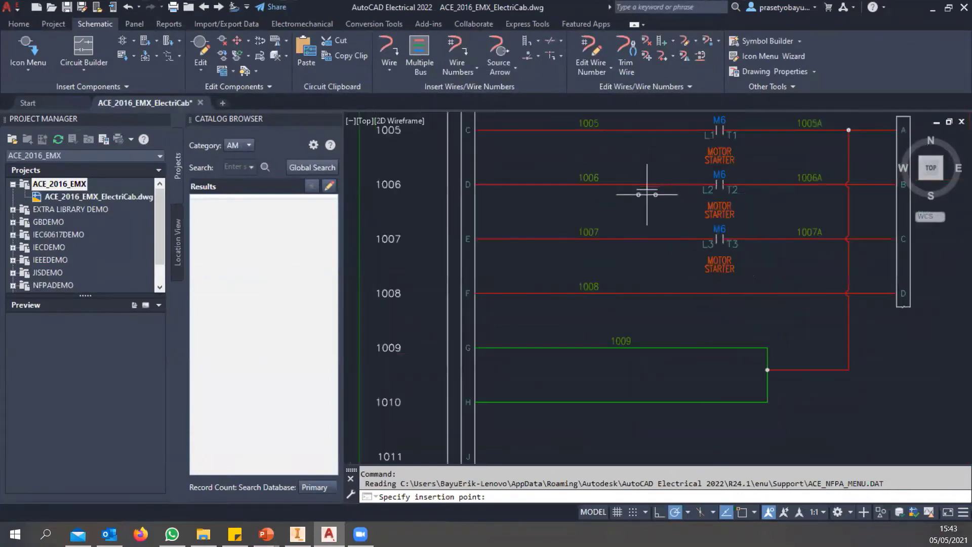
pyautogui.scroll(2, 640, 185)
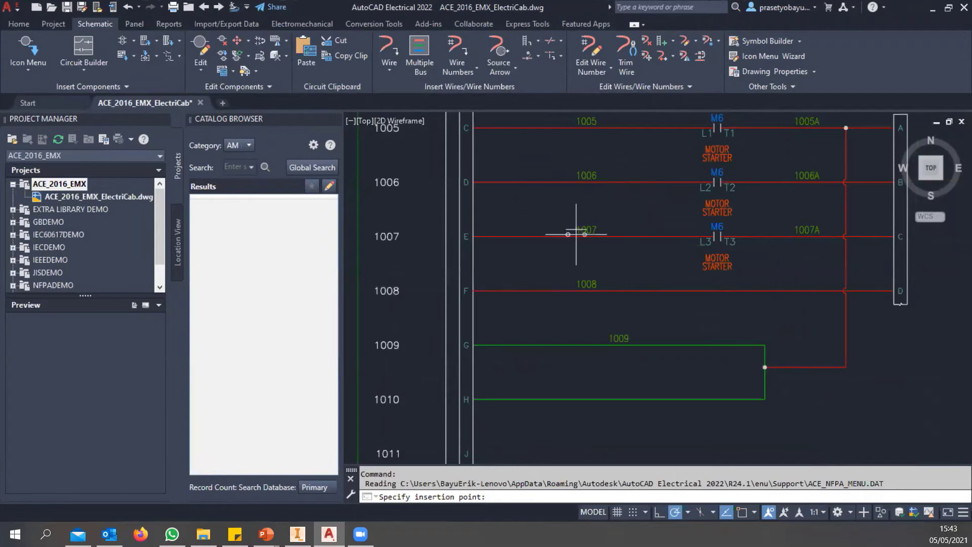
pyautogui.moveTo(642, 336); pyautogui.dragTo(677, 191, button='middle')
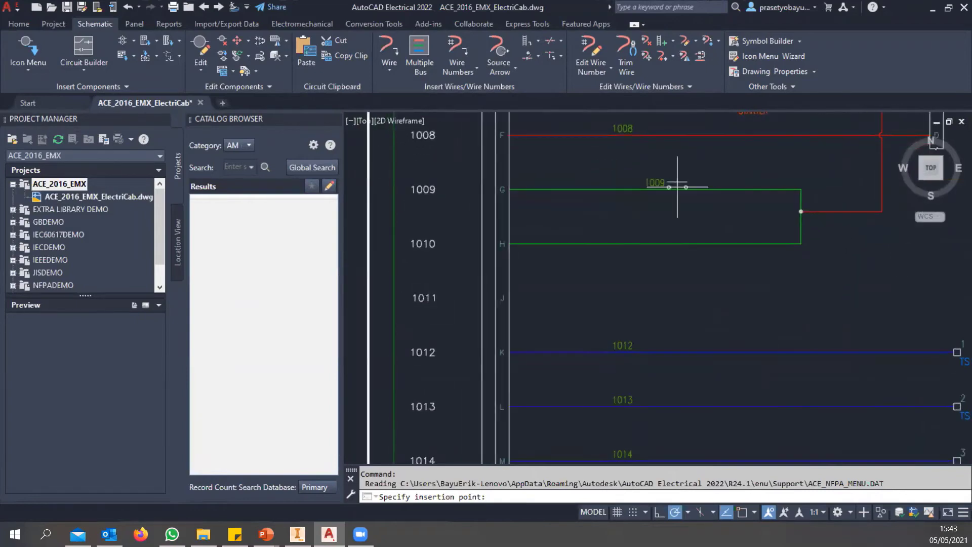
pyautogui.click(622, 243)
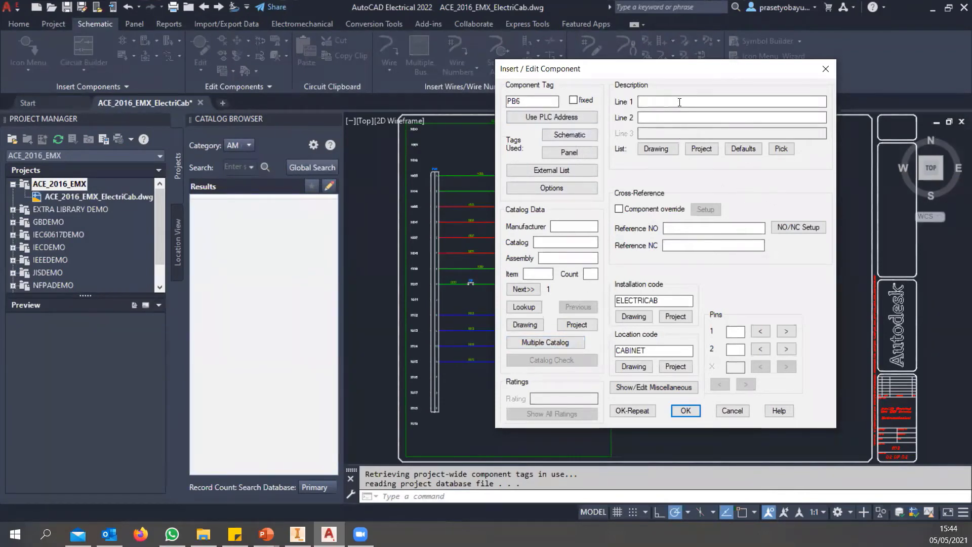
# Look up the push button's catalog data and assign the AB part 800H-BR6D1
pyautogui.click(521, 307)
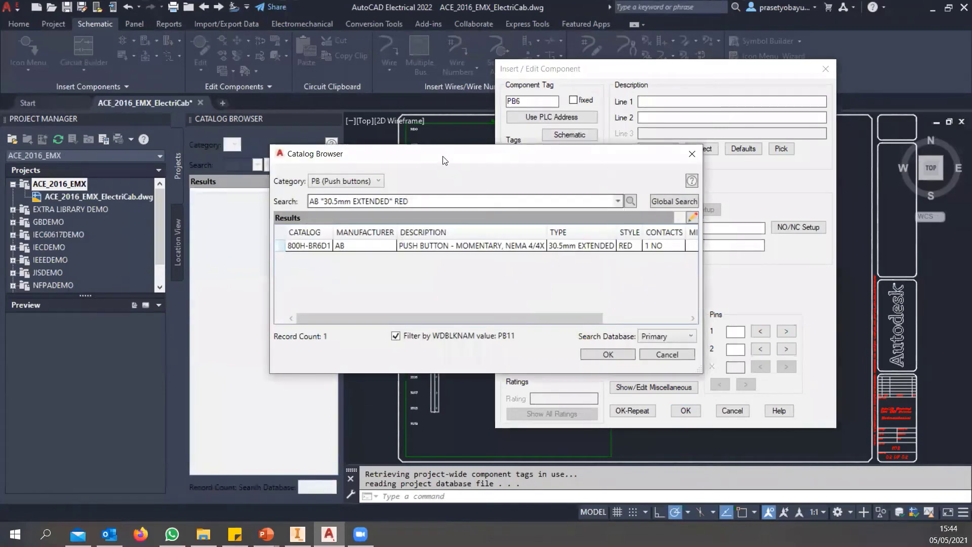
pyautogui.moveTo(446, 154); pyautogui.dragTo(545, 133)
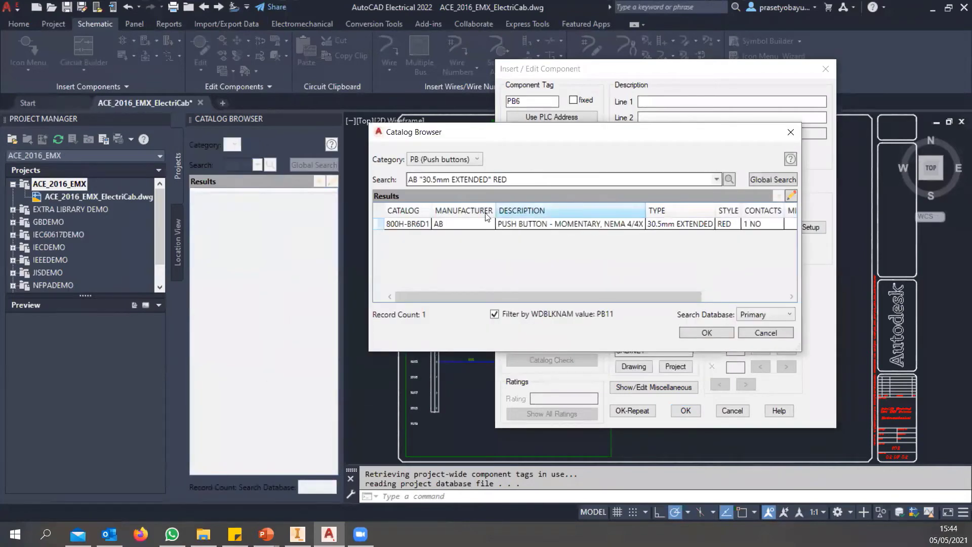
pyautogui.click(540, 224)
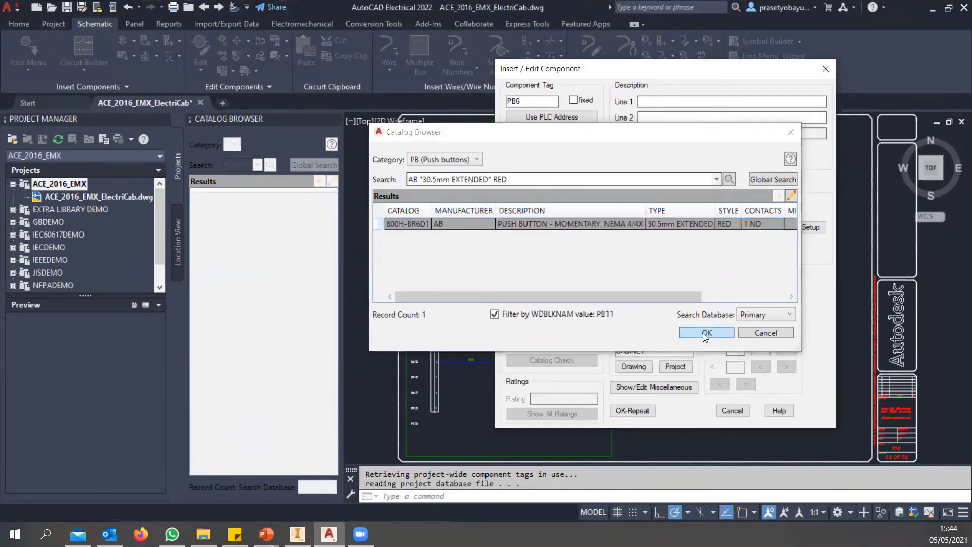
pyautogui.click(705, 332)
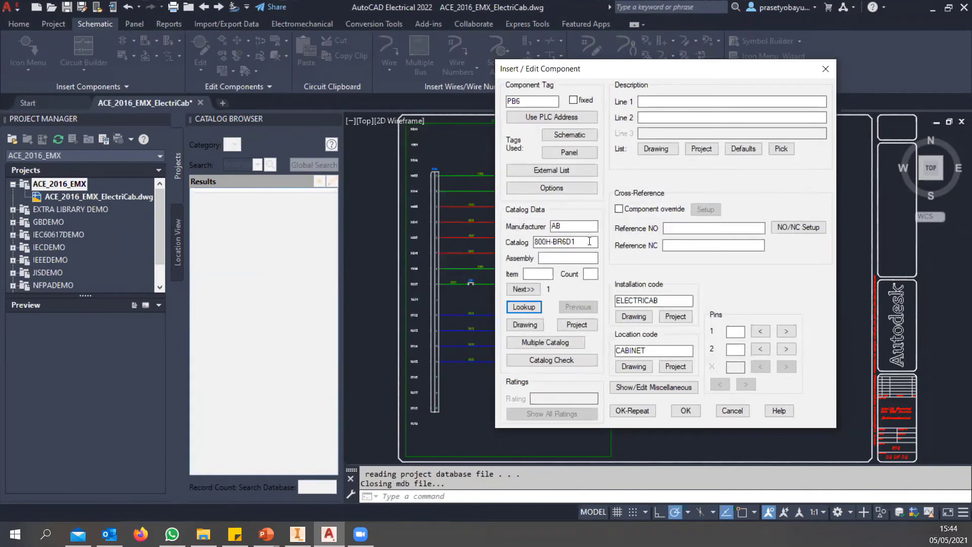
# Enter Webinar ACE as the push button's first description line and finish the component insertion
pyautogui.click(670, 102)
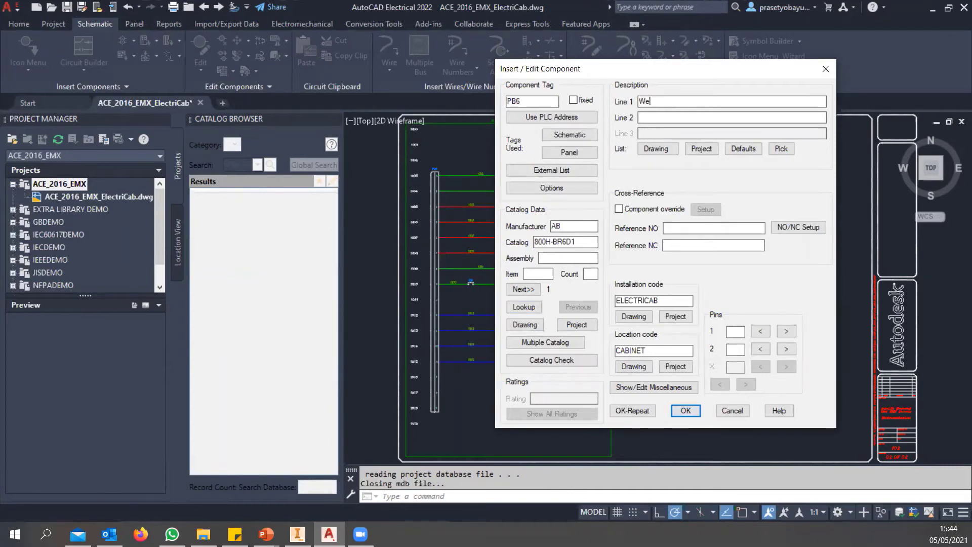
pyautogui.write('Webinar ACE')
pyautogui.click(685, 411)
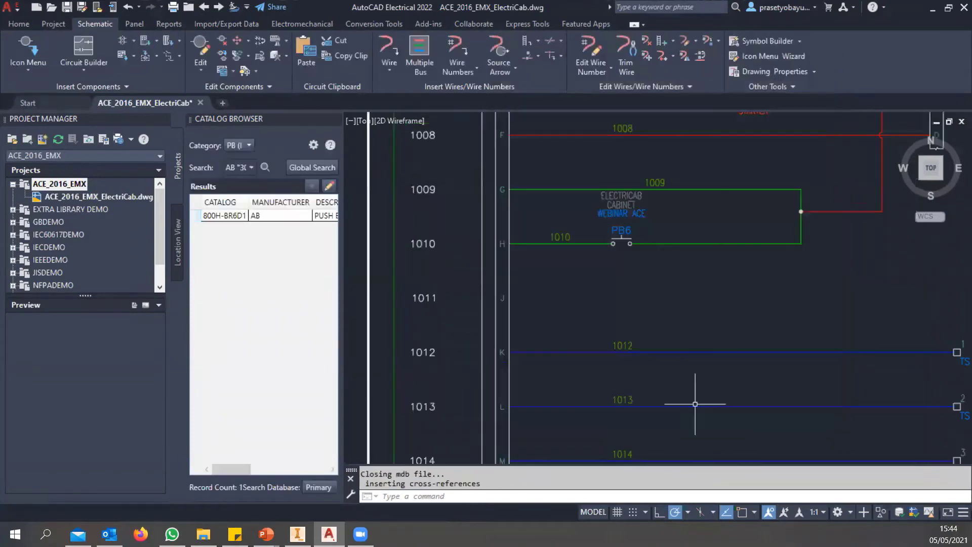
# Inspect the inserted push button PB6 with its description, installation and location labels, then clear the pending selection
pyautogui.scroll(4, 630, 210)
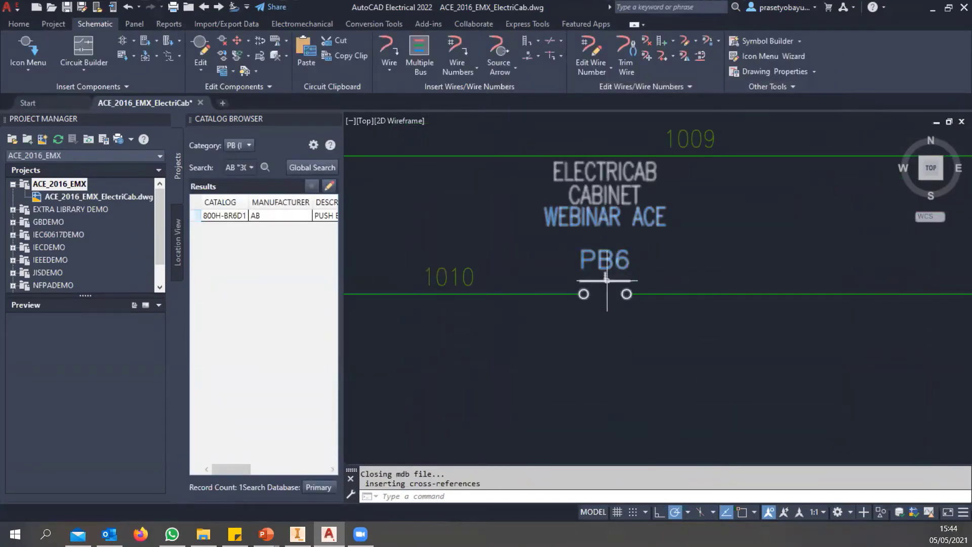
pyautogui.scroll(-2, 606, 282)
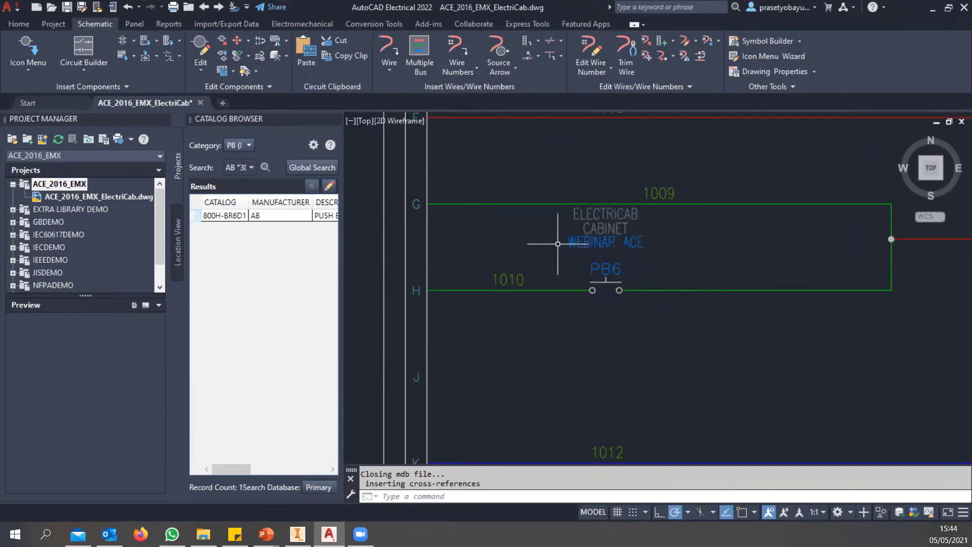
pyautogui.scroll(-5, 650, 233)
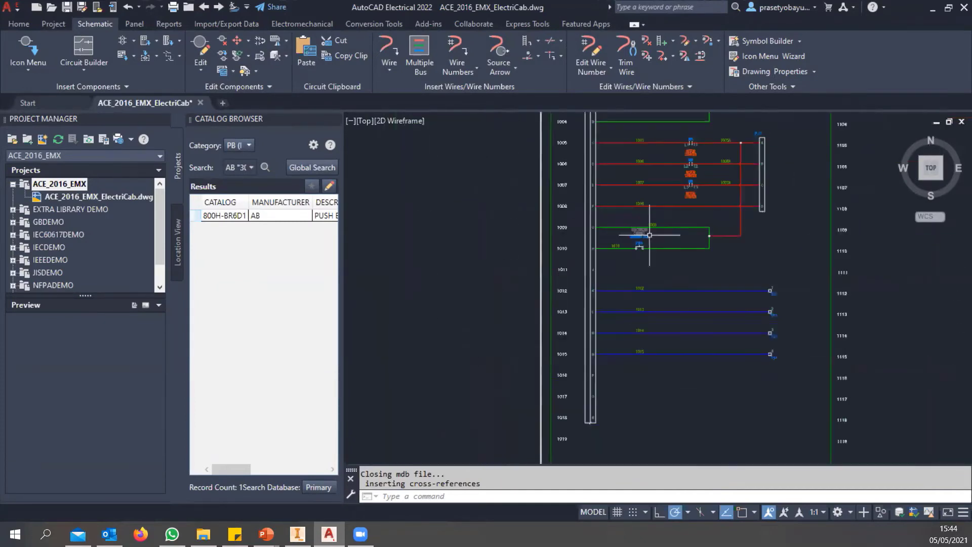
pyautogui.scroll(3, 617, 213)
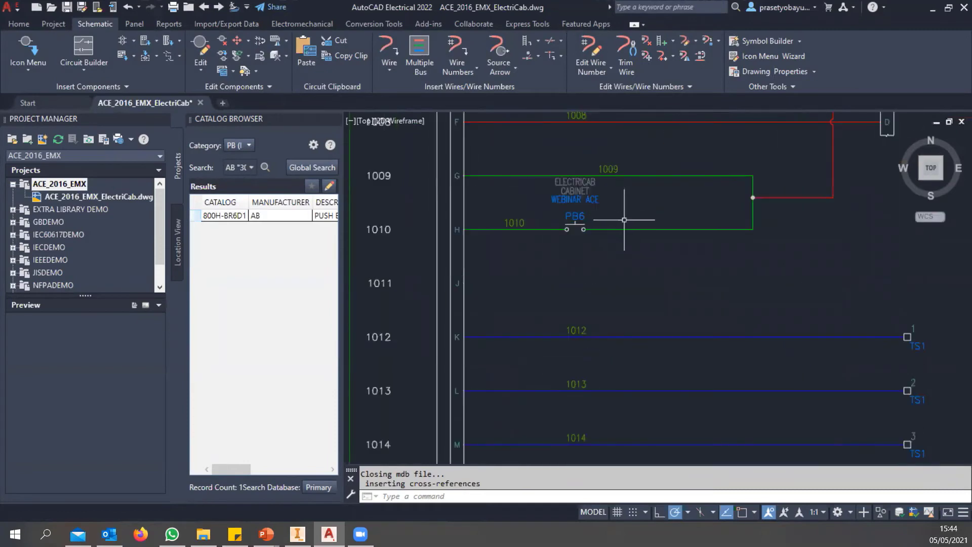
pyautogui.scroll(2, 627, 207)
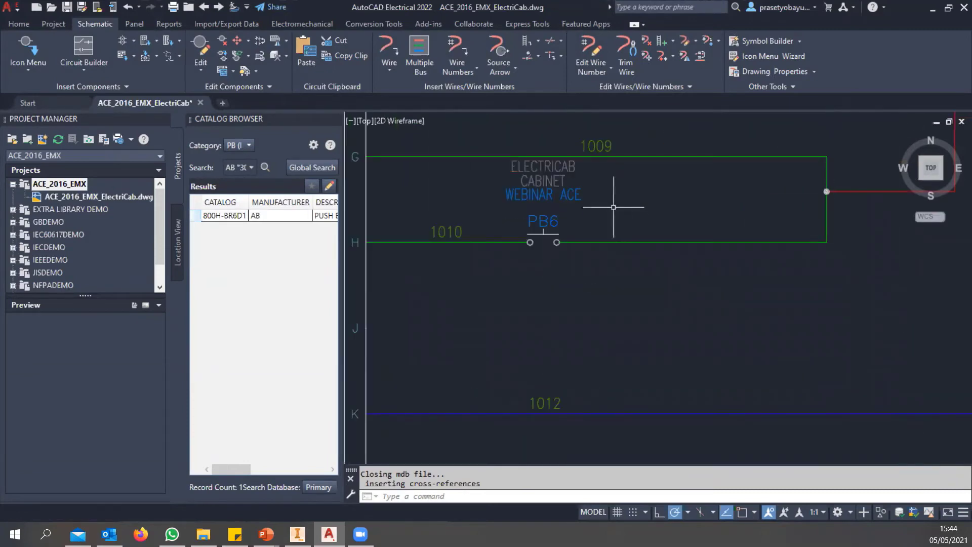
pyautogui.click(539, 232)
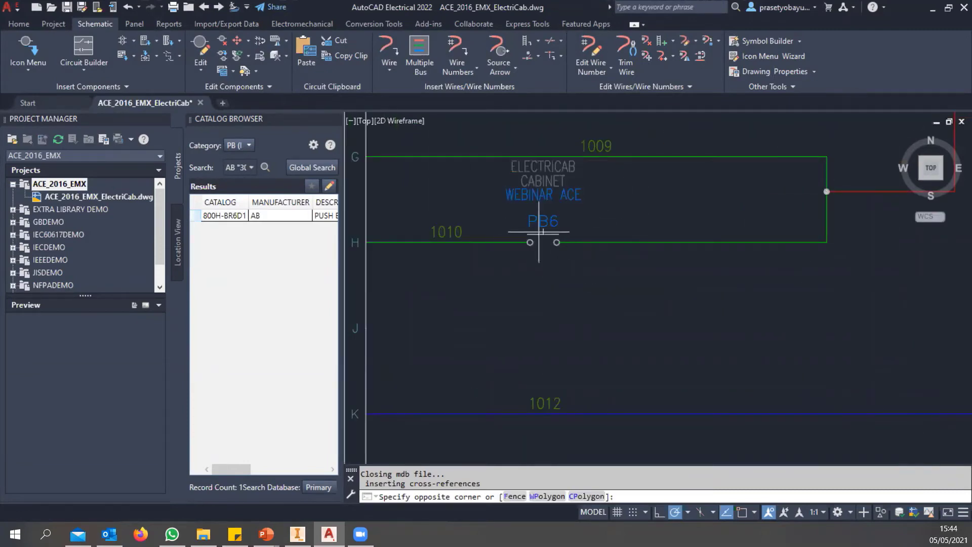
pyautogui.click(552, 244)
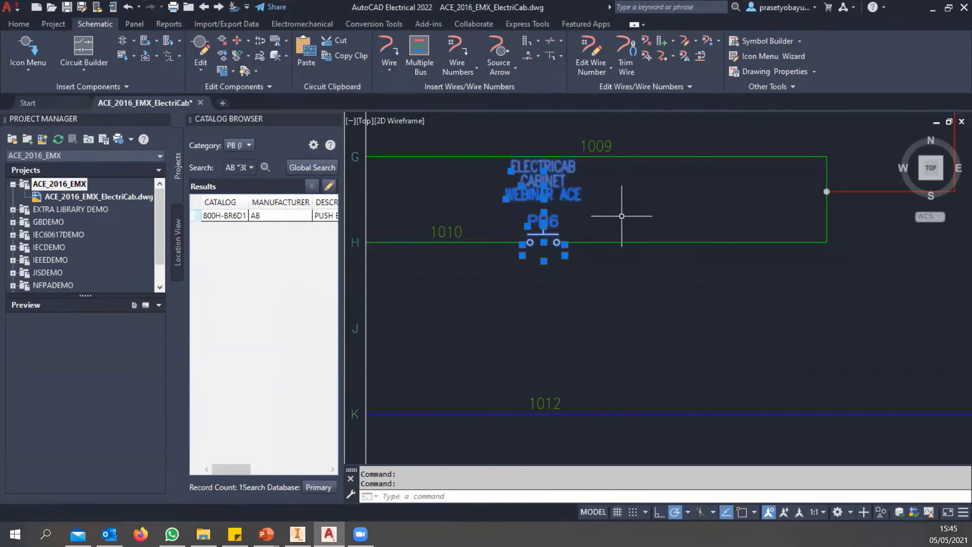
pyautogui.click(622, 212)
pyautogui.press('Escape')
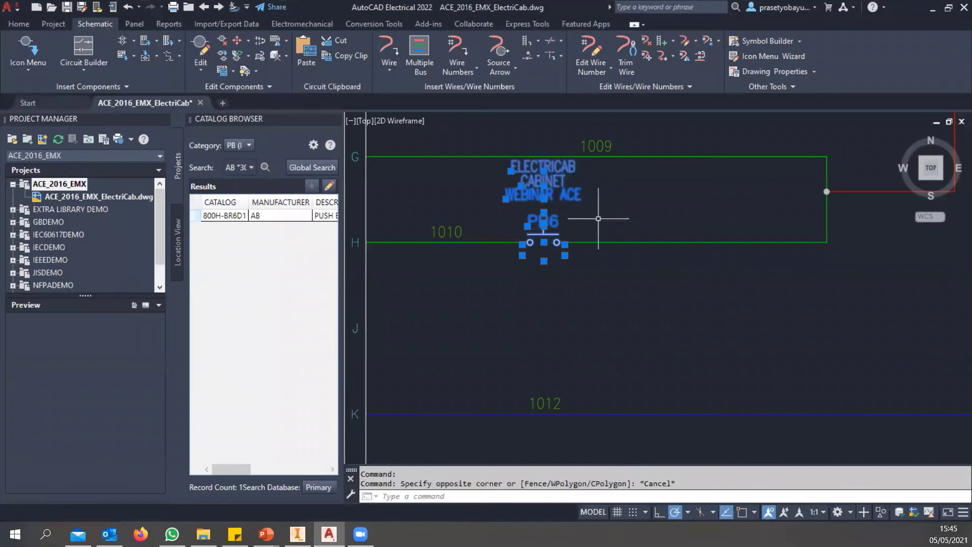
# Try to toggle push button PB6 from normally open to normally closed
pyautogui.click(259, 42)
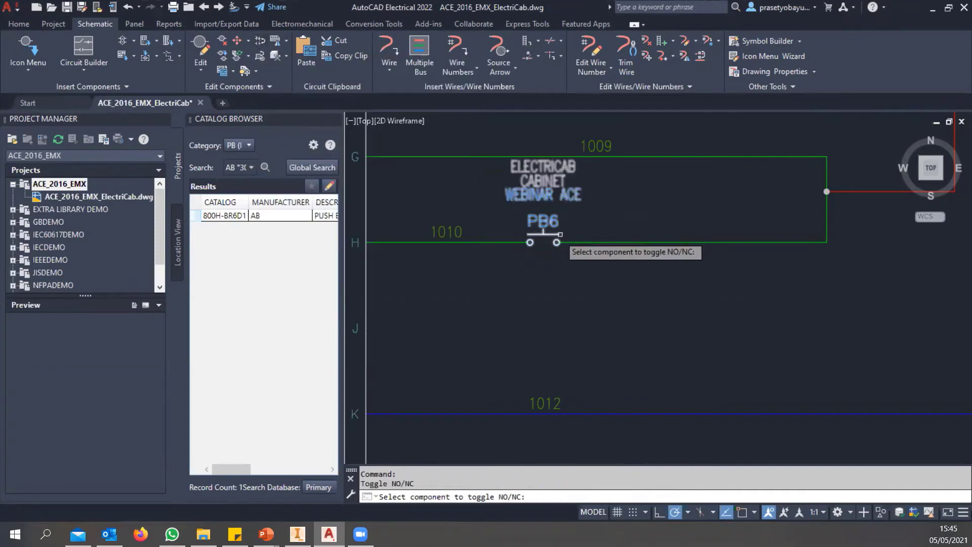
pyautogui.click(546, 234)
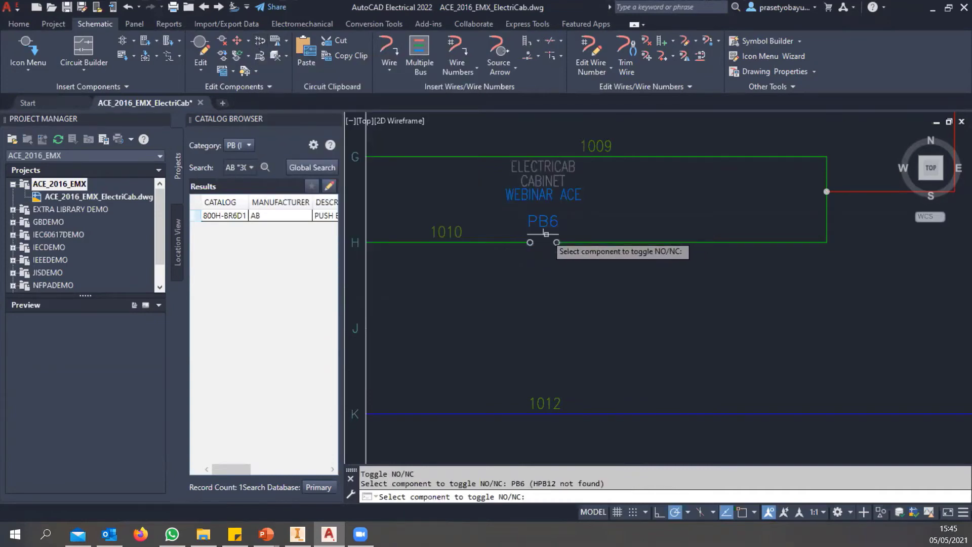
pyautogui.press('Return')
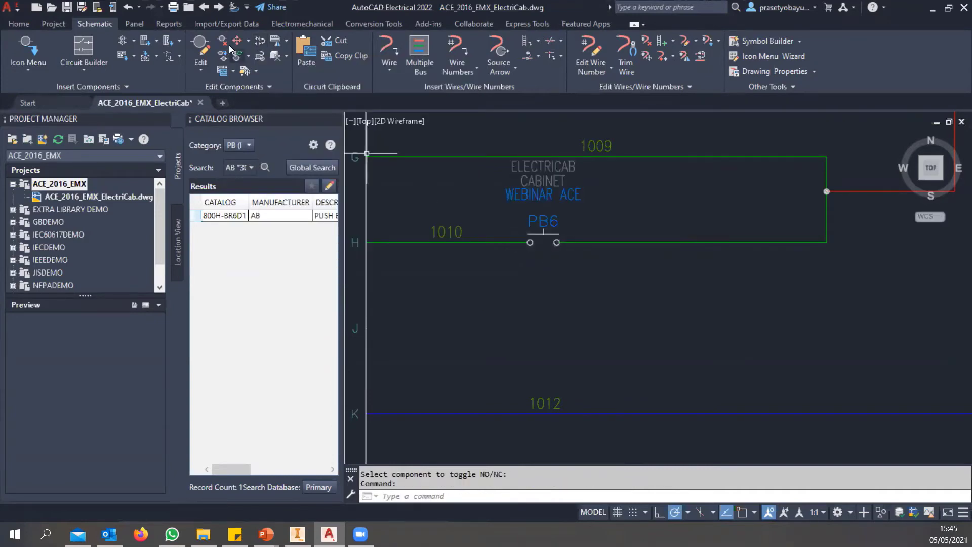
pyautogui.click(260, 41)
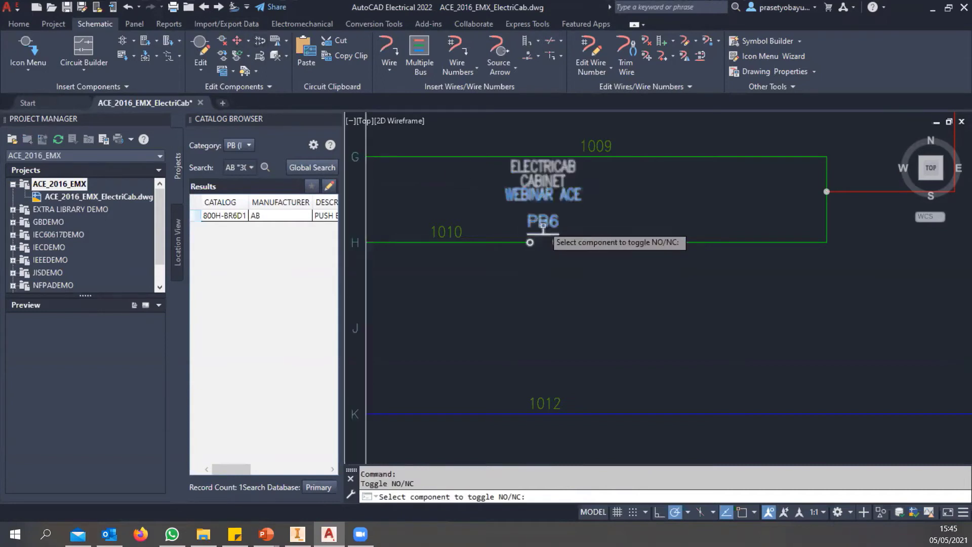
pyautogui.click(543, 231)
pyautogui.click(543, 231)
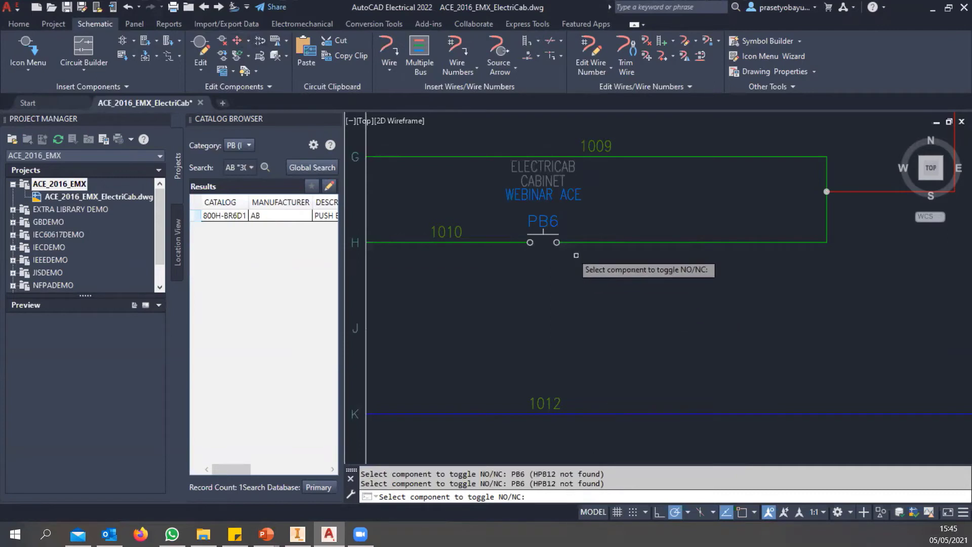
# Try to insert a Mushroom Head NO push button from the NFPA push button symbols
pyautogui.click(45, 41)
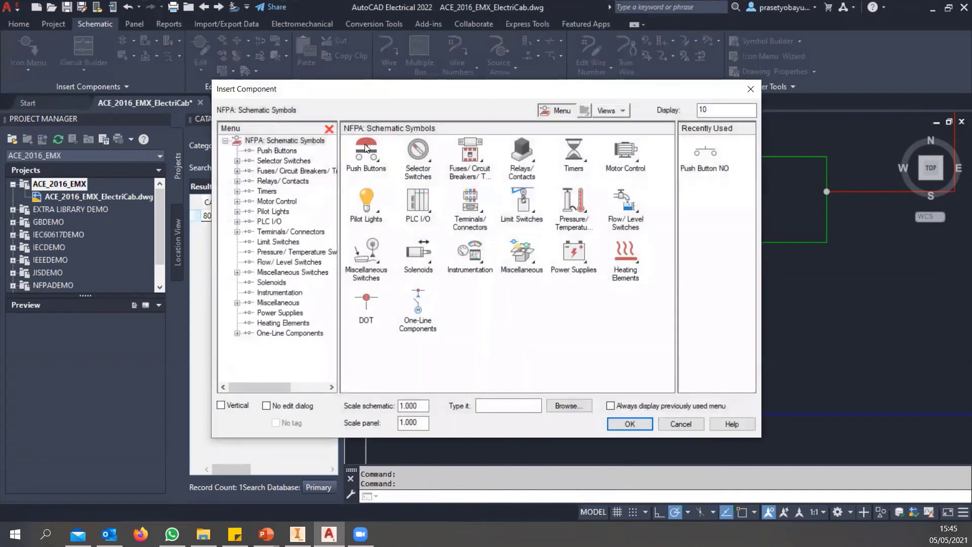
pyautogui.click(366, 148)
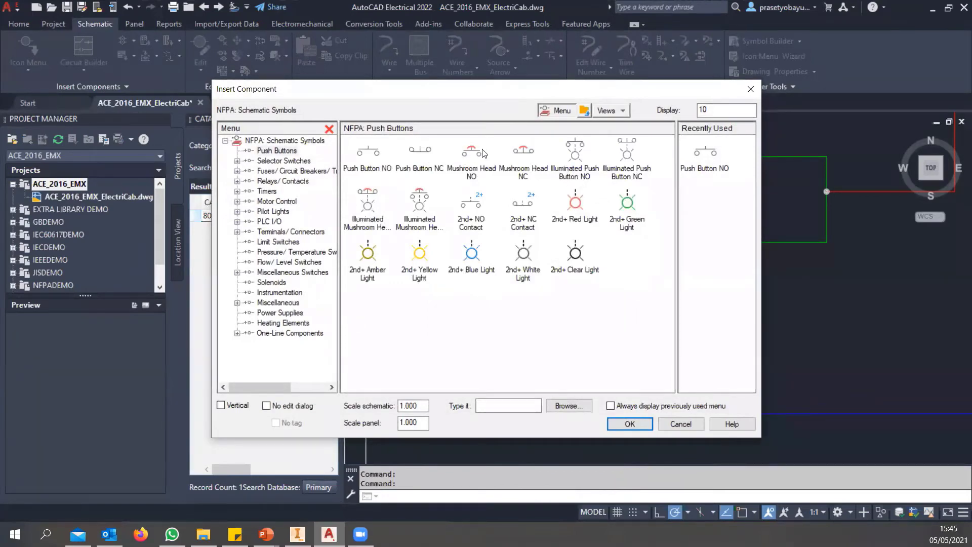
pyautogui.click(281, 149)
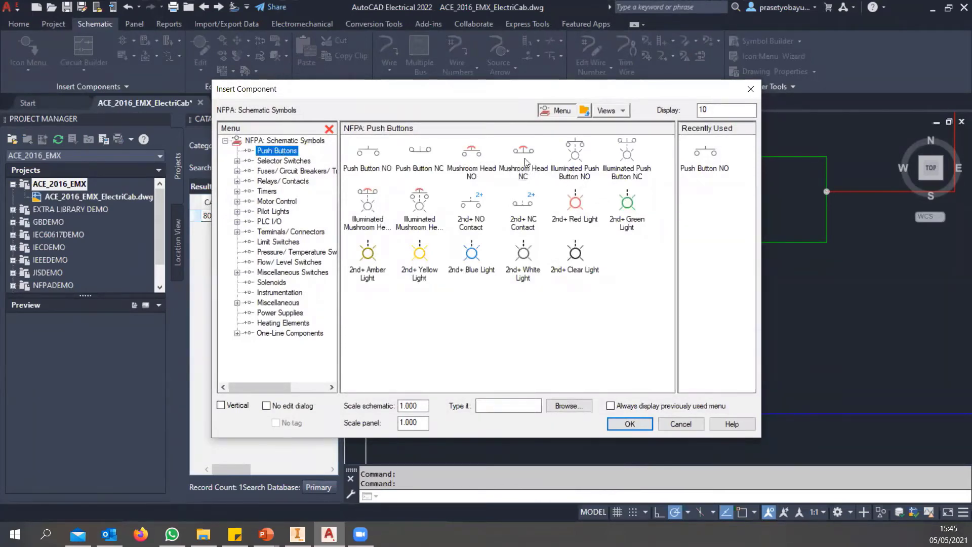
pyautogui.click(476, 151)
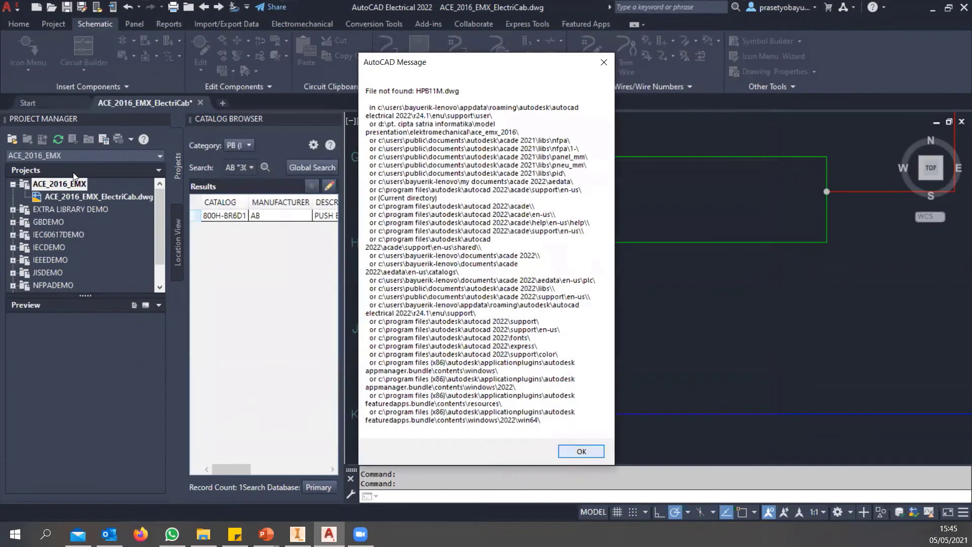
# Check the schematic library paths in the ACE_2016_EMX project properties, leaving the settings unchanged
pyautogui.rightClick(51, 182)
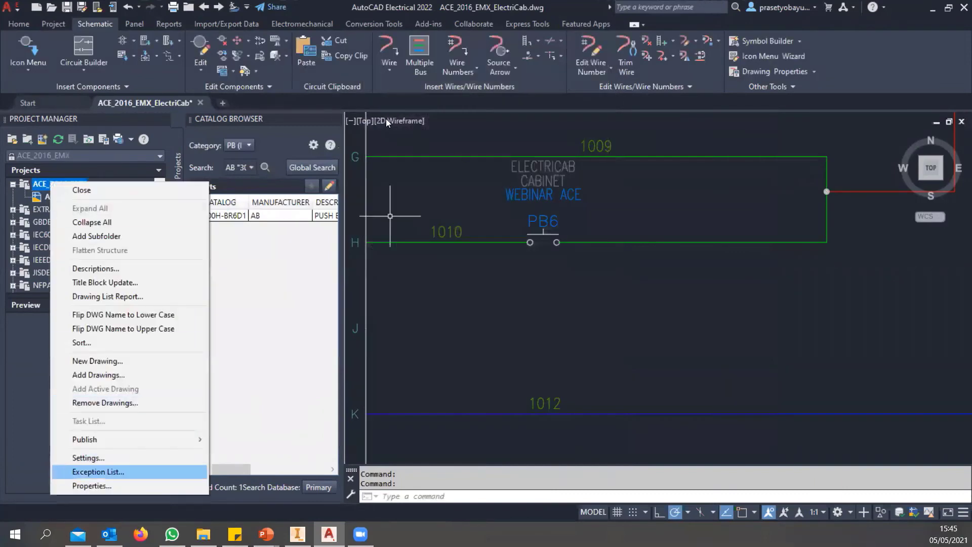
pyautogui.click(96, 485)
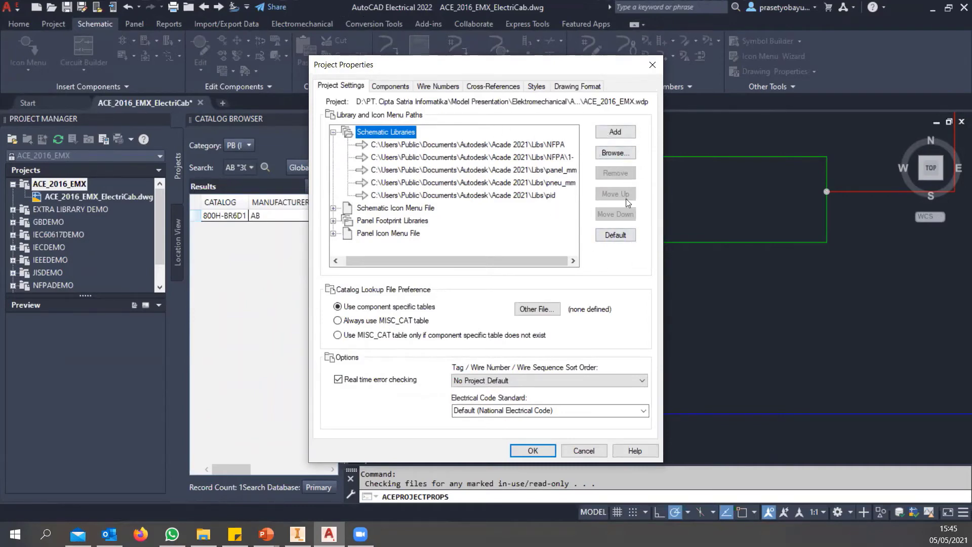
pyautogui.click(652, 64)
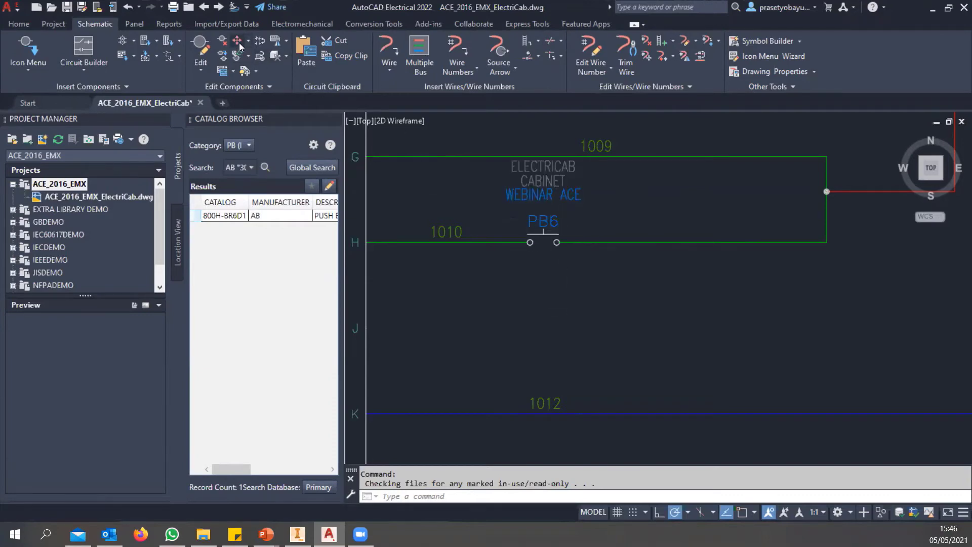
# Scoot push button PB6 along wire 1010 to a position closer to the junction with the red wire
pyautogui.click(31, 24)
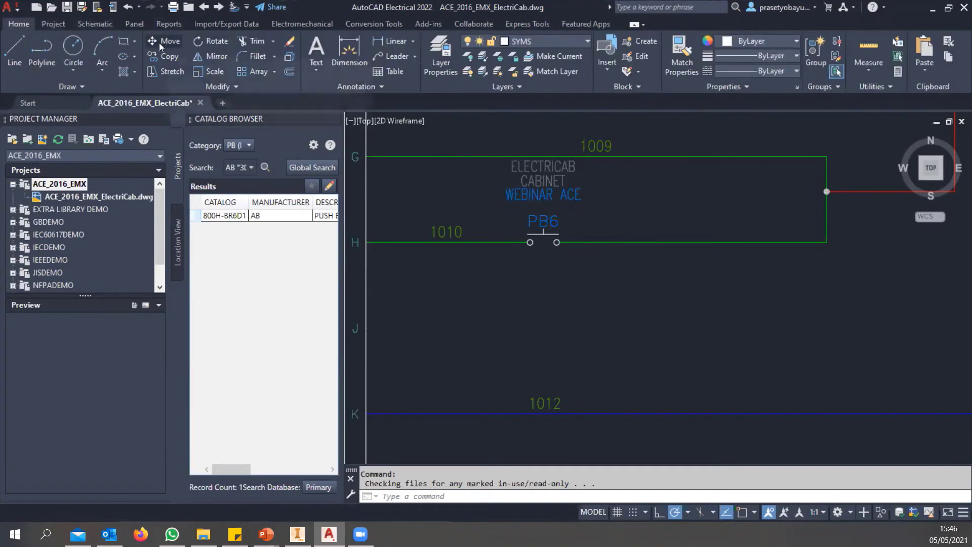
pyautogui.click(95, 25)
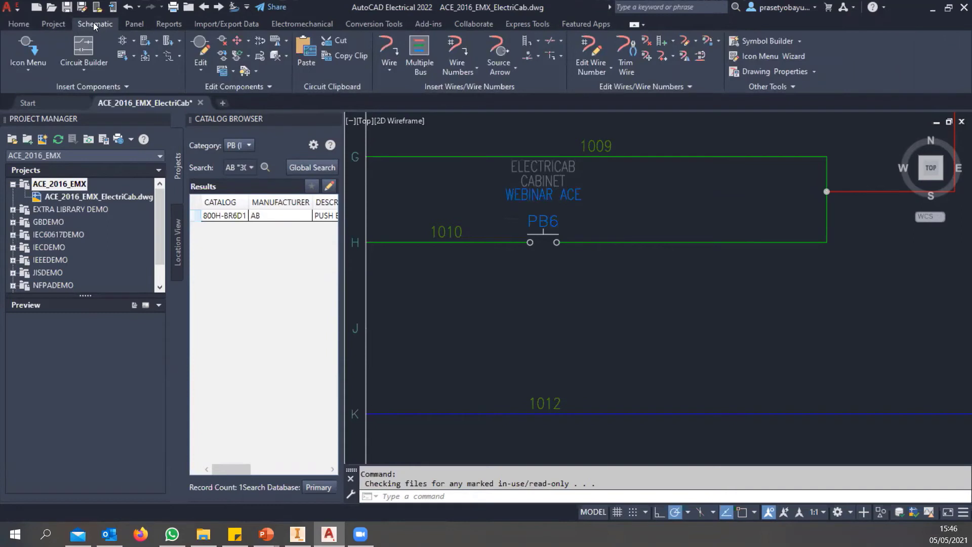
pyautogui.click(238, 45)
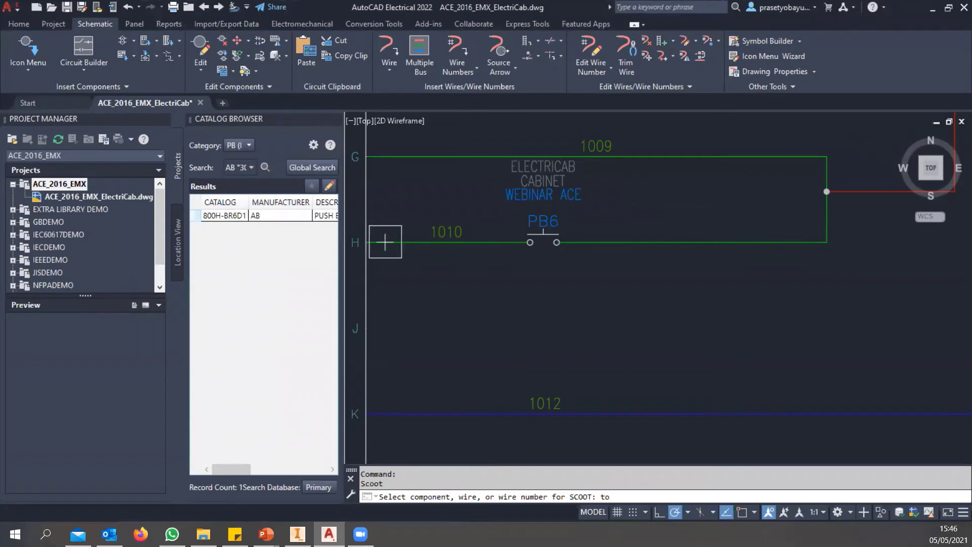
pyautogui.click(709, 241)
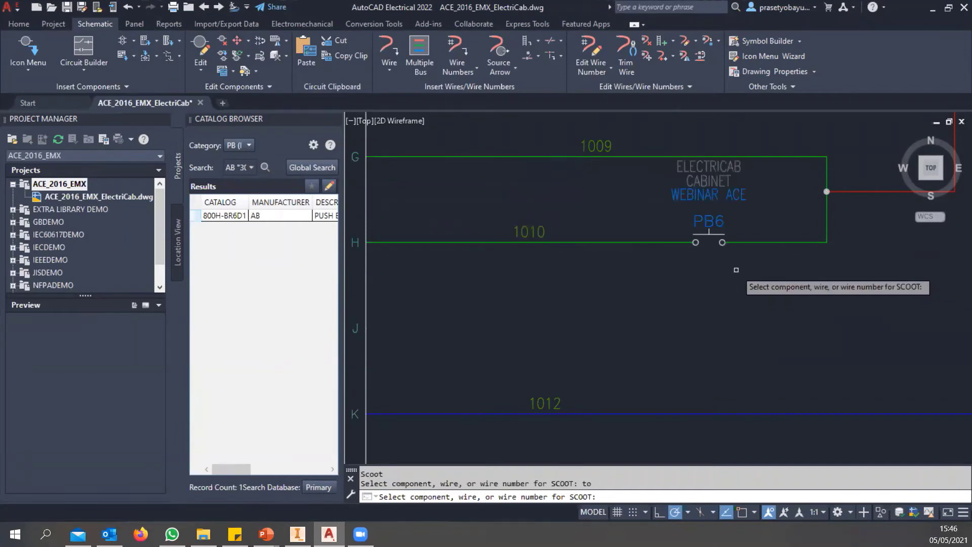
# Retag all wires drawing-wide with line-reference wire numbers
pyautogui.scroll(-5, 736, 269)
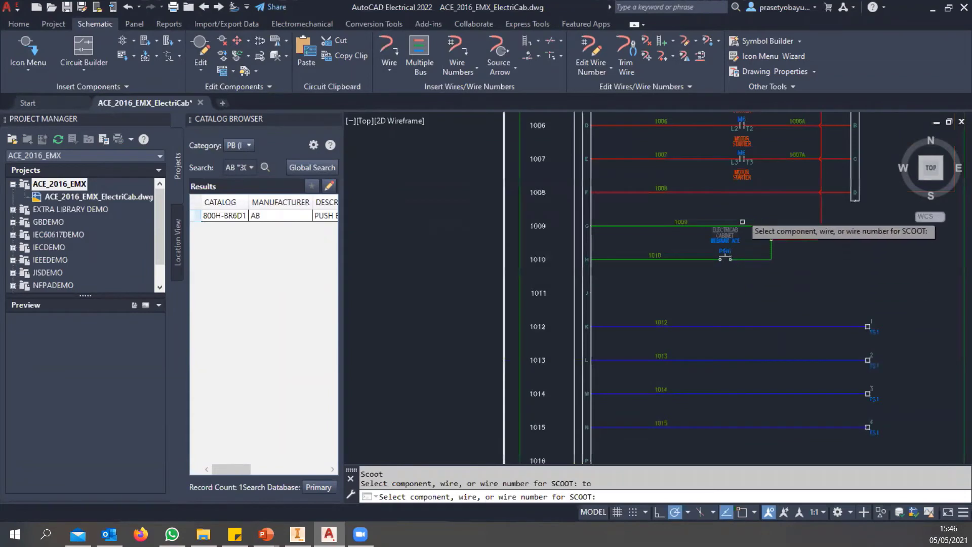
pyautogui.click(463, 49)
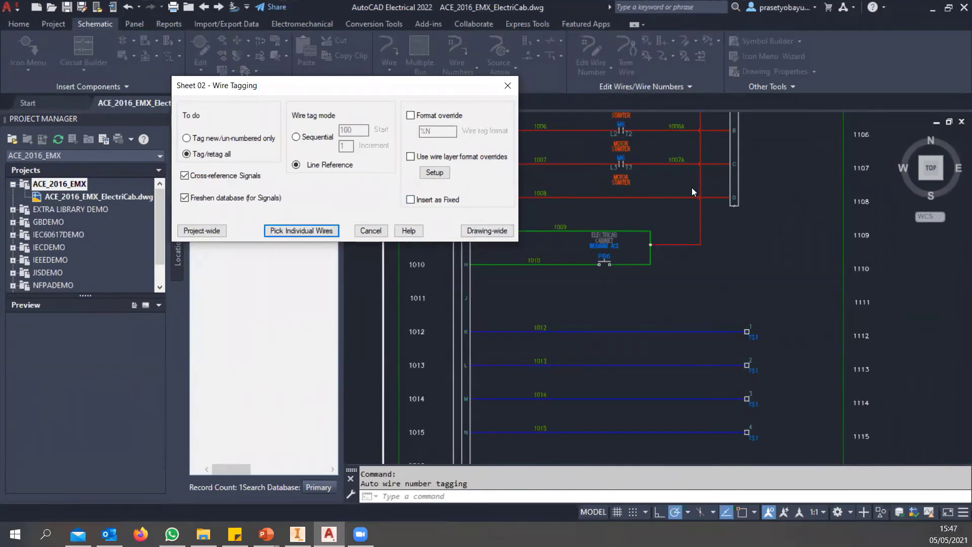
pyautogui.click(483, 231)
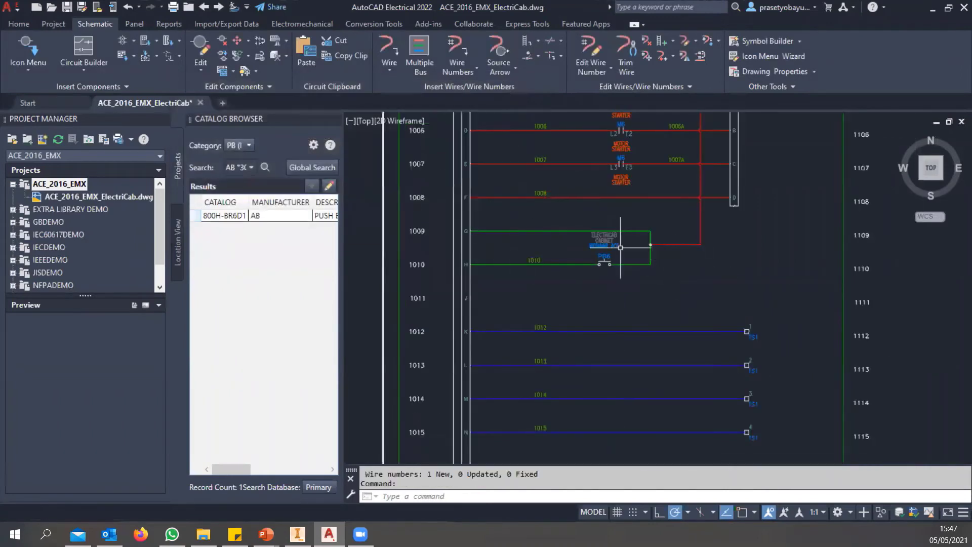
pyautogui.scroll(4, 524, 266)
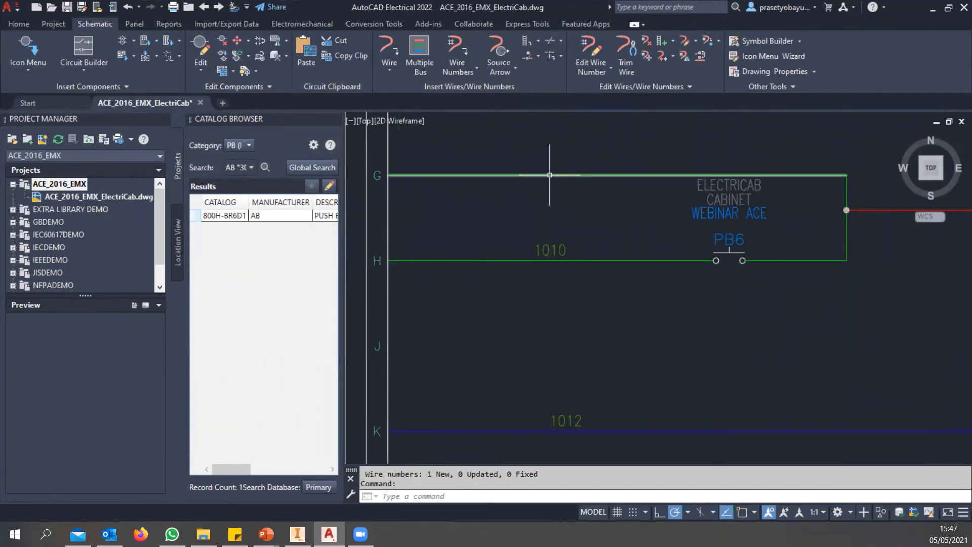
pyautogui.scroll(-2, 547, 163)
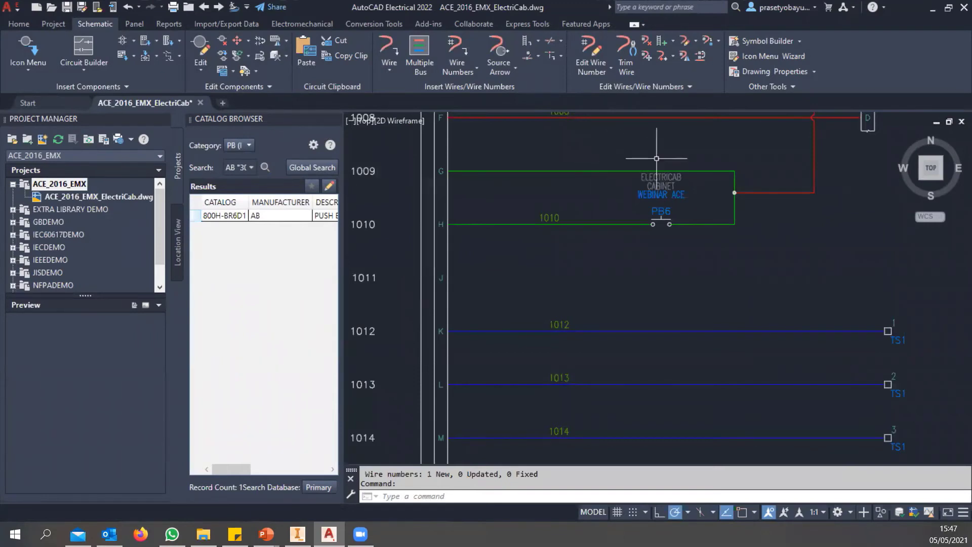
# Insert a normally open NFPA push button on the green wire at line reference 1009, accepting the default component data
pyautogui.scroll(-4, 600, 166)
pyautogui.scroll(2, 599, 166)
pyautogui.moveTo(599, 156); pyautogui.dragTo(594, 203, button='middle')
pyautogui.moveTo(661, 195); pyautogui.dragTo(649, 235, button='middle')
pyautogui.scroll(2, 678, 145)
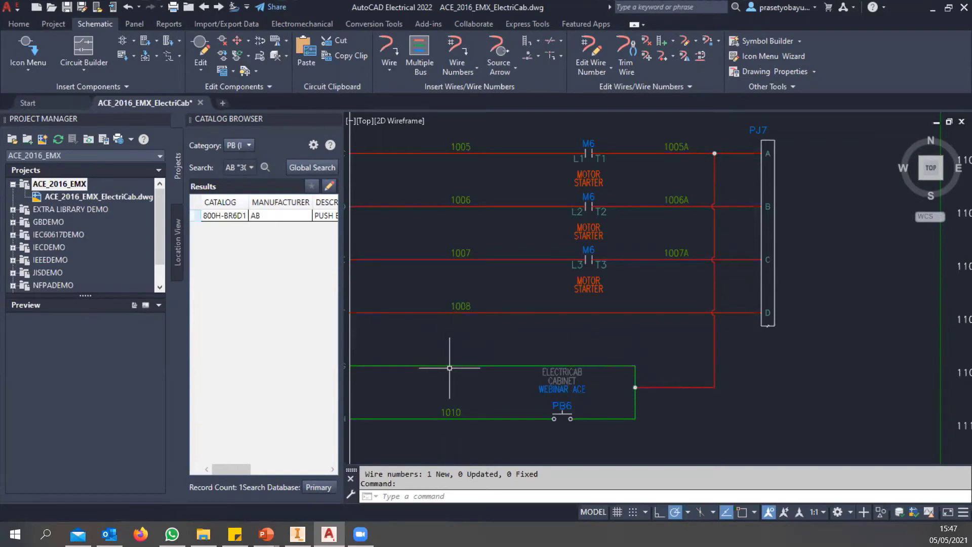
pyautogui.moveTo(453, 365)
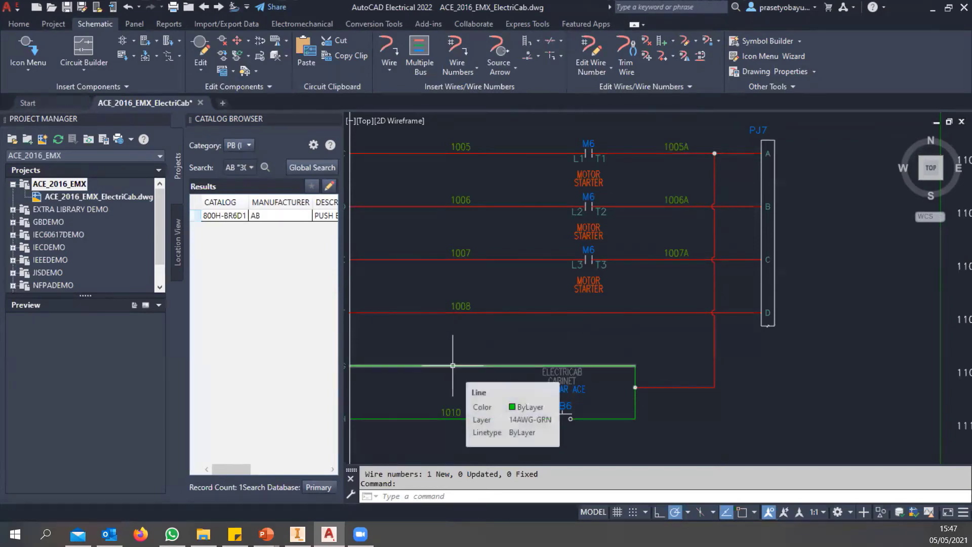
pyautogui.click(31, 51)
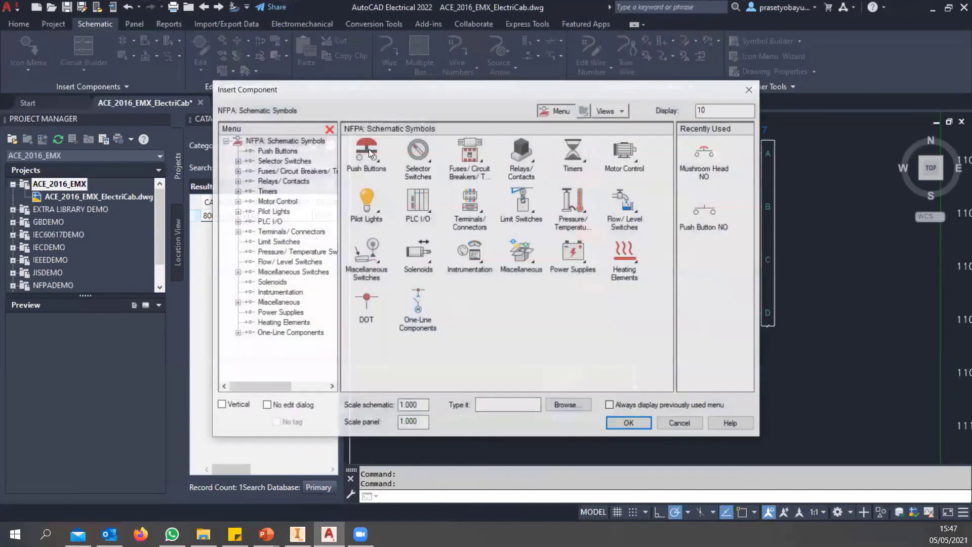
pyautogui.click(369, 148)
pyautogui.click(372, 153)
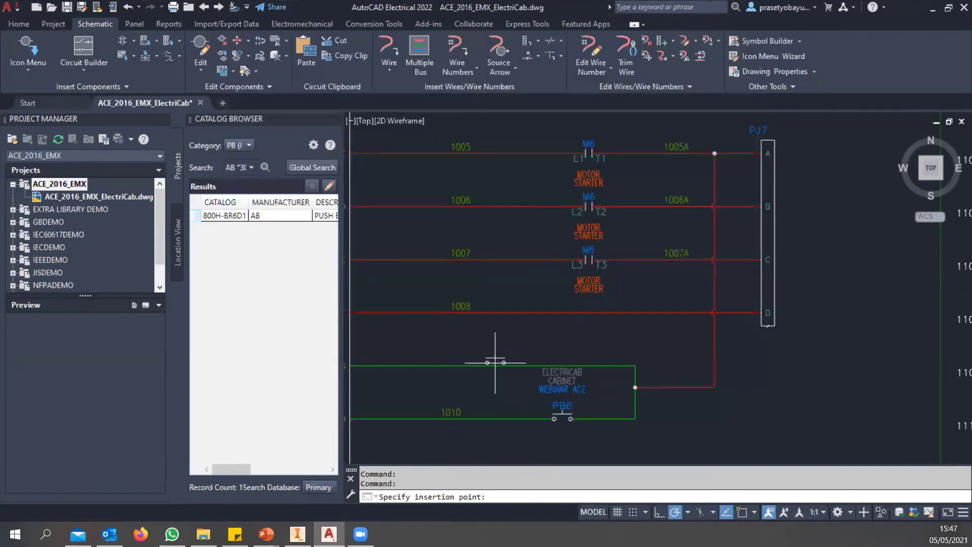
pyautogui.click(470, 365)
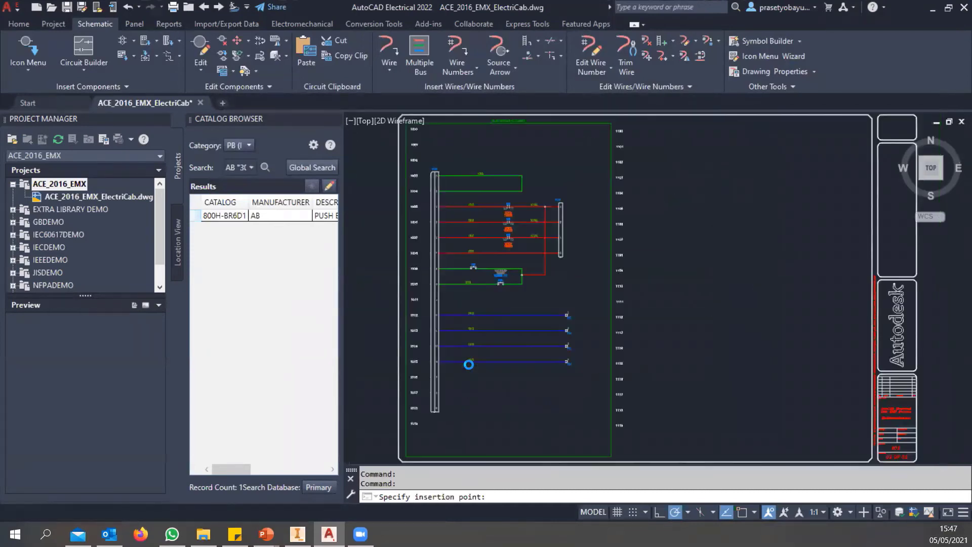
pyautogui.click(505, 425)
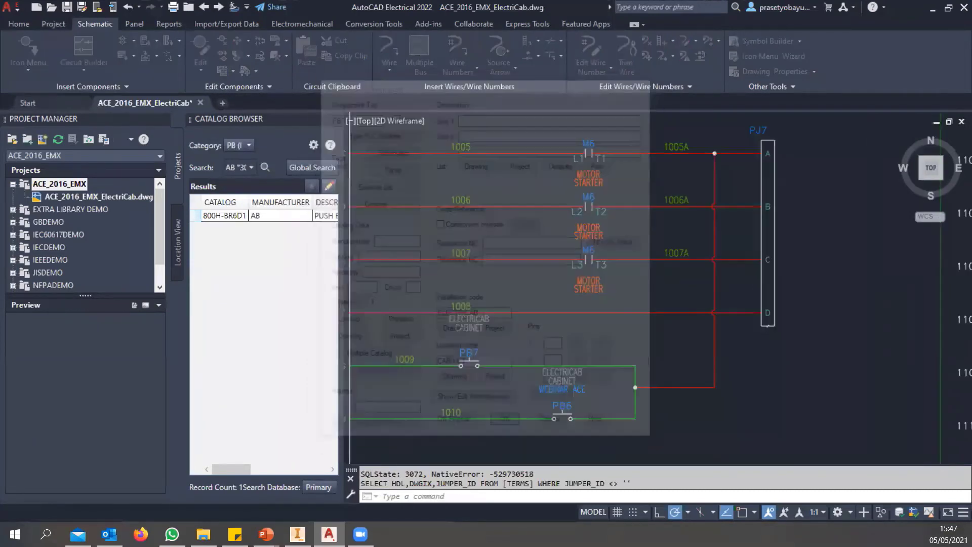
# Try a plain erase of push button PB6 from wire 1010, and undo the erasure
pyautogui.moveTo(499, 349); pyautogui.dragTo(581, 342, button='middle')
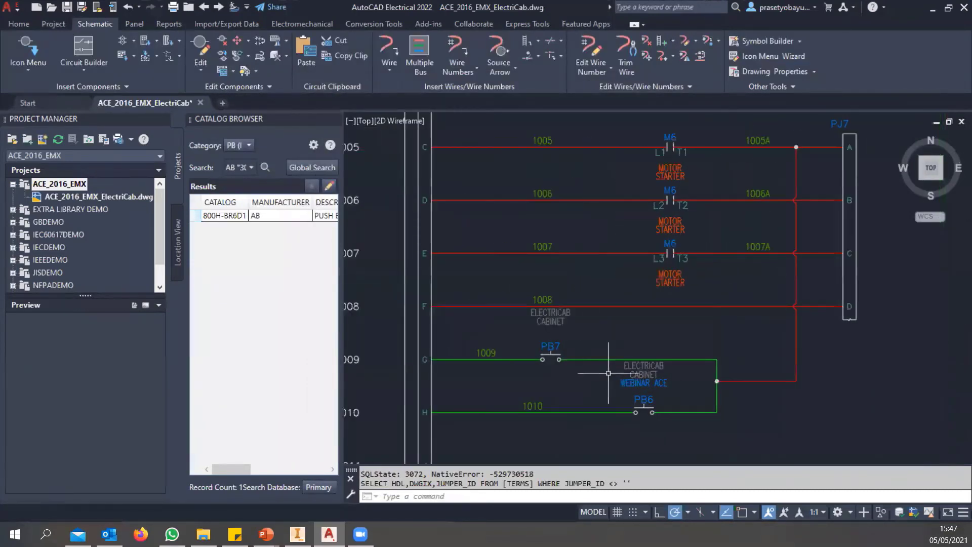
pyautogui.scroll(2, 488, 354)
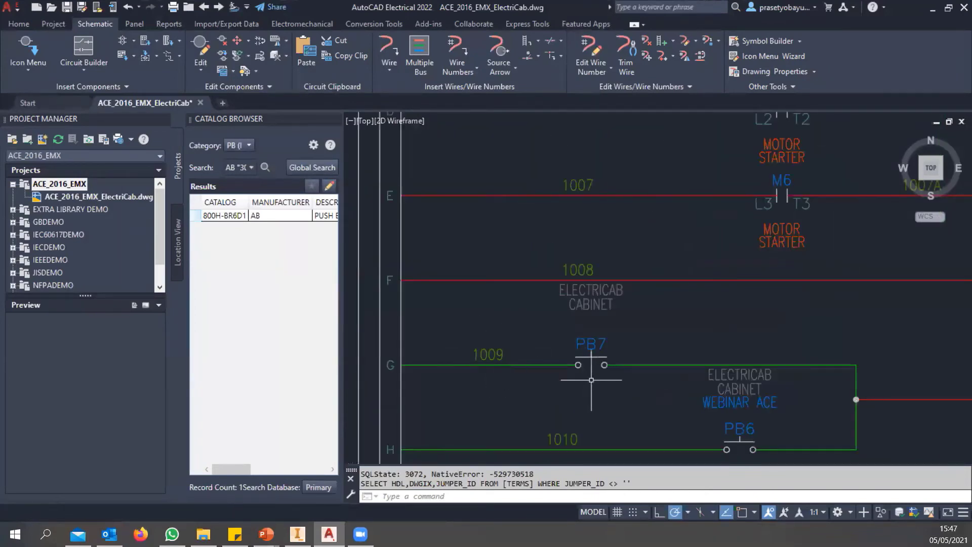
pyautogui.scroll(-3, 658, 364)
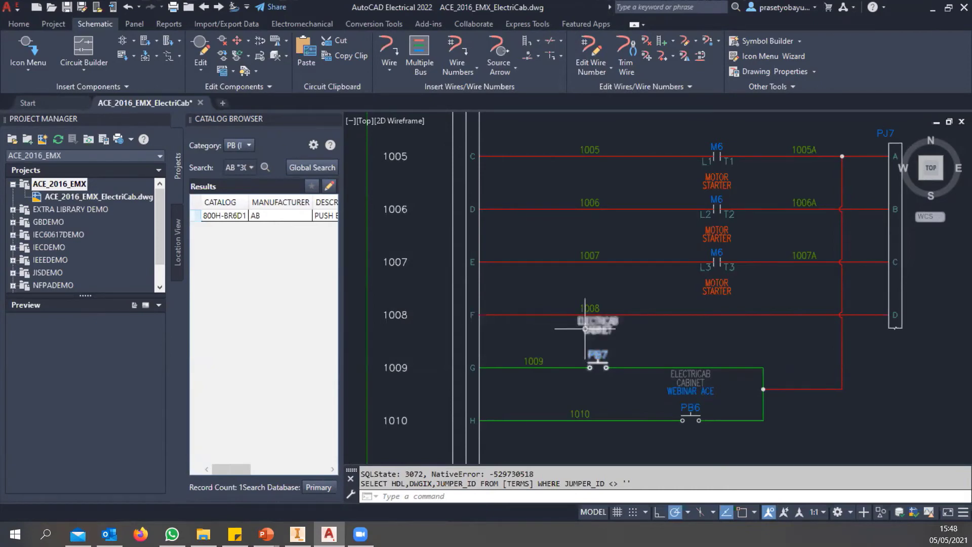
pyautogui.moveTo(613, 335); pyautogui.dragTo(564, 291, button='middle')
pyautogui.scroll(2, 564, 291)
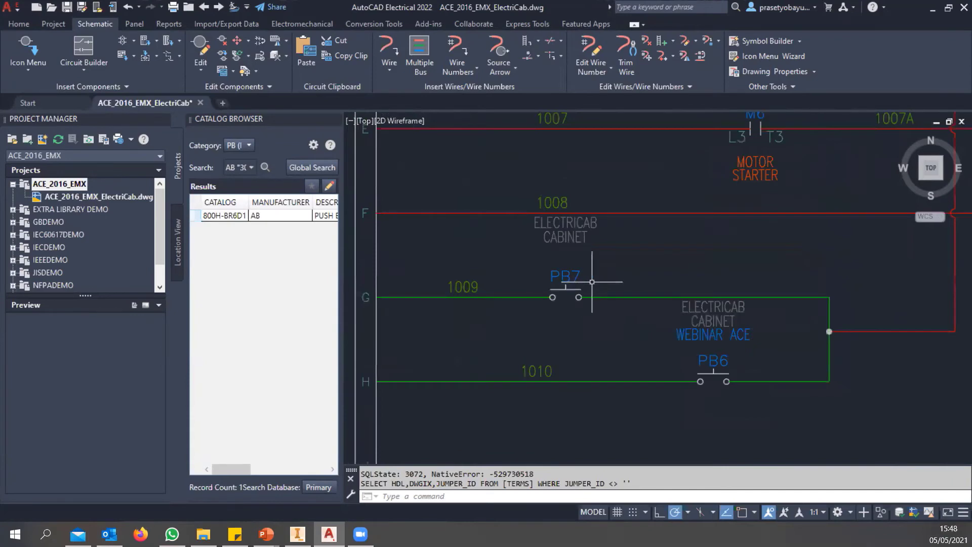
pyautogui.moveTo(618, 278); pyautogui.dragTo(579, 271, button='middle')
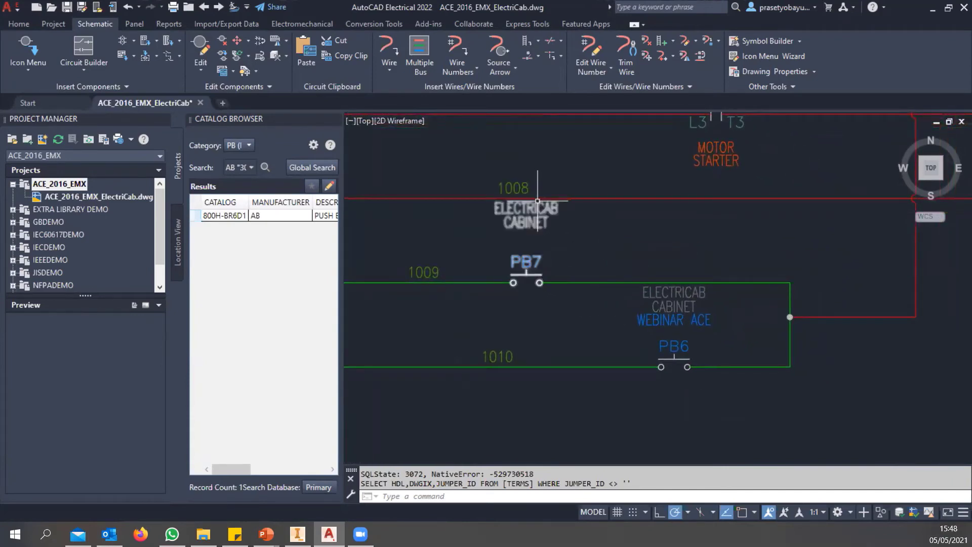
pyautogui.click(674, 360)
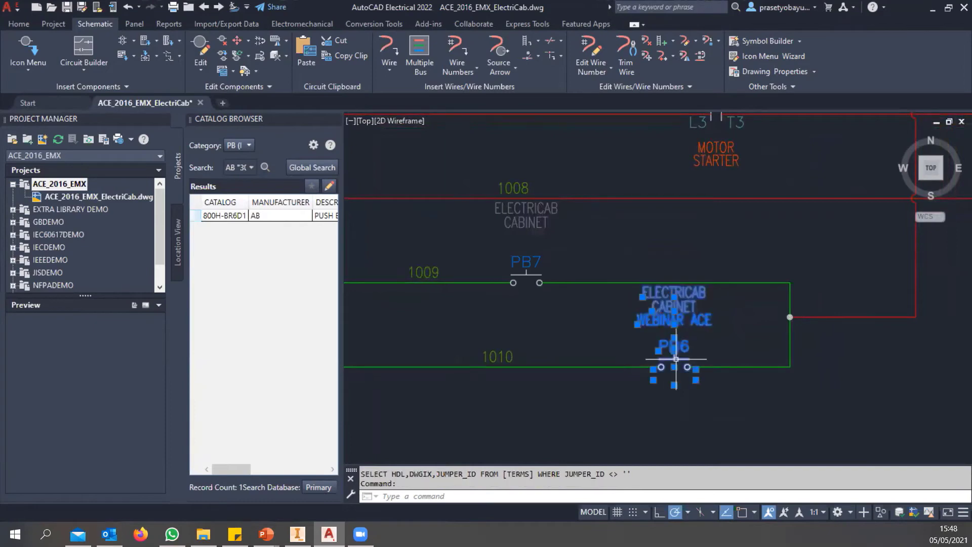
pyautogui.press('Delete')
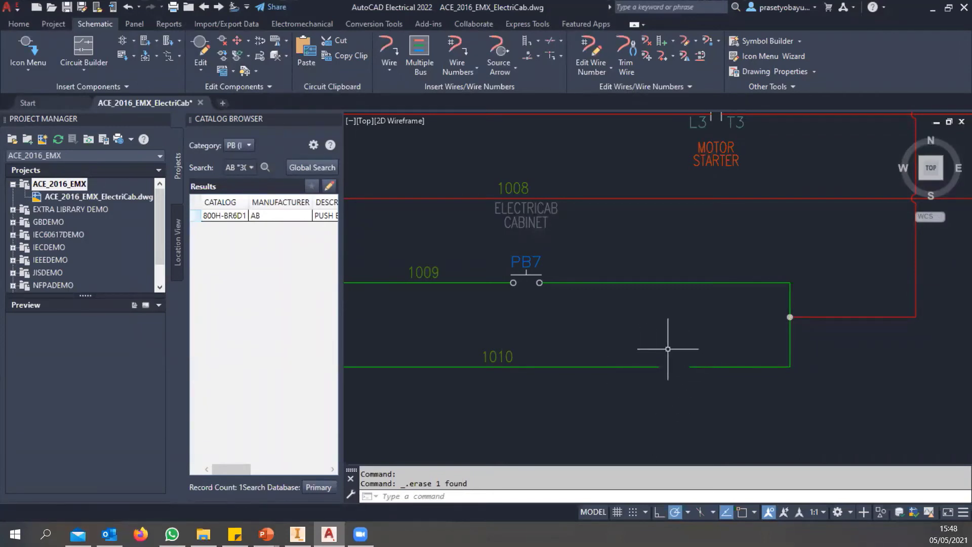
pyautogui.hotkey('ctrl', 'z')
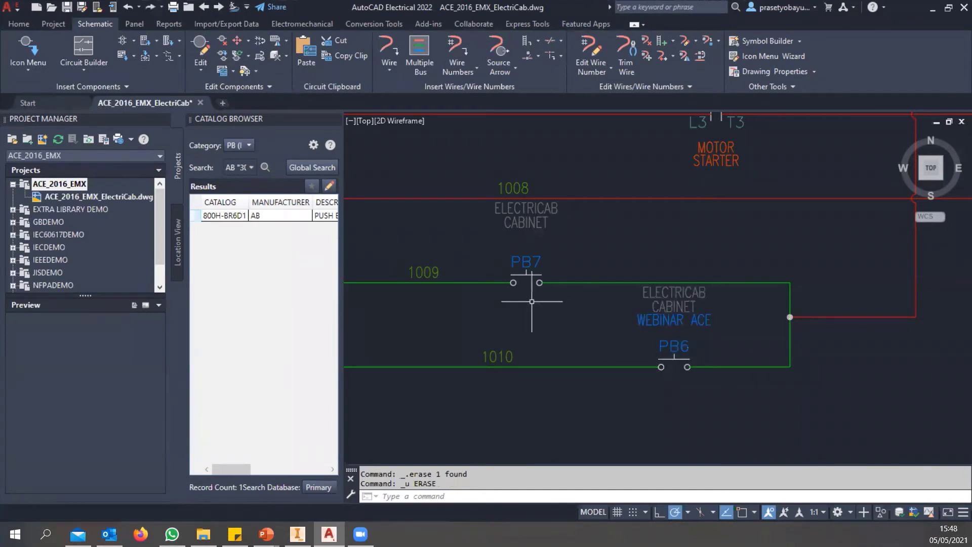
# Remove push button PB6 with Delete Component, accepting the search for its child contacts and declining to save the drawing
pyautogui.click(673, 356)
pyautogui.rightClick(676, 358)
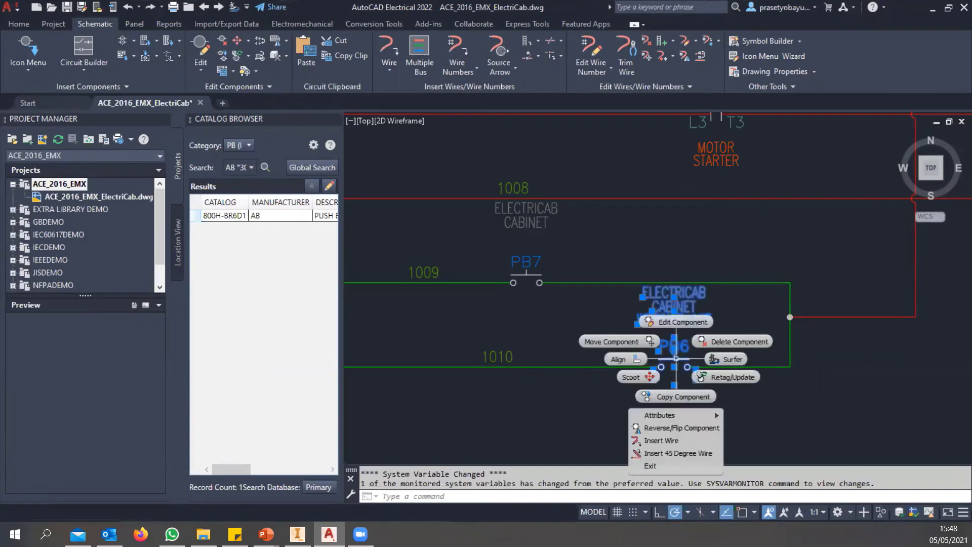
pyautogui.click(714, 340)
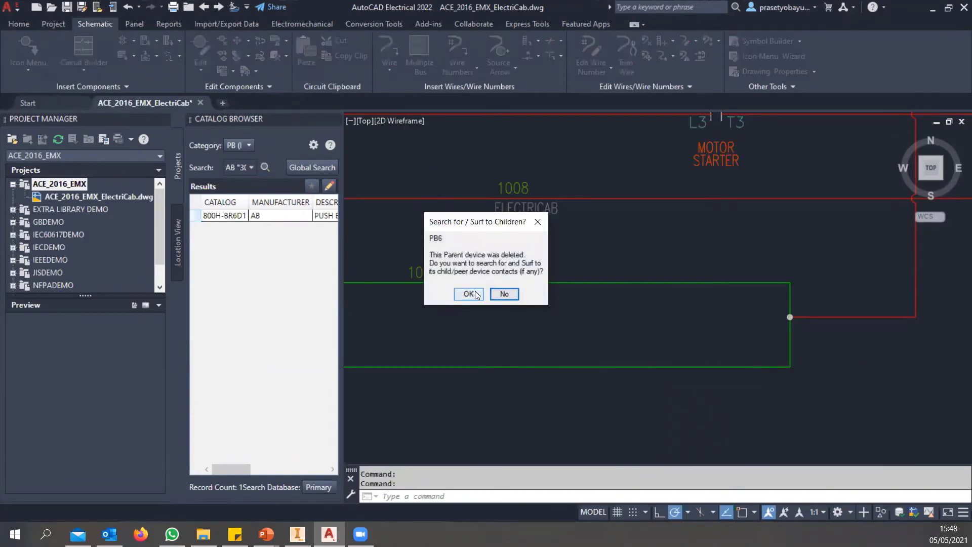
pyautogui.click(469, 294)
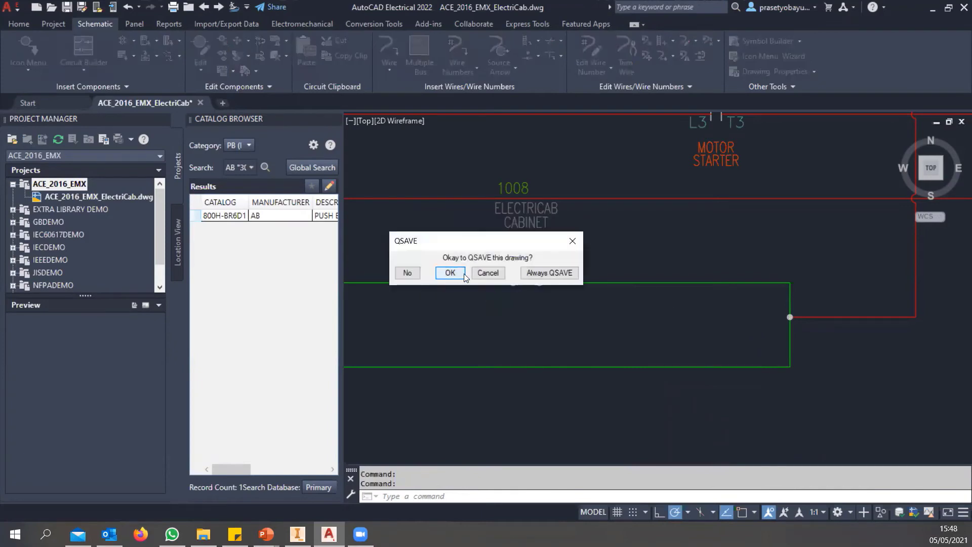
pyautogui.click(408, 272)
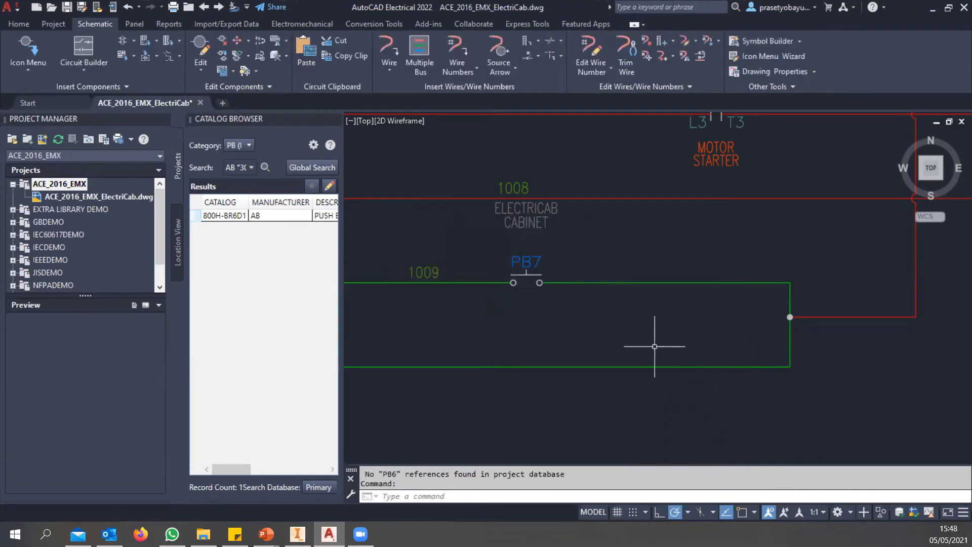
# Review the rejoined green wire and switch to the presentation slide on the benefits of AutoCAD Electrical
pyautogui.scroll(2, 655, 352)
pyautogui.scroll(-4, 663, 349)
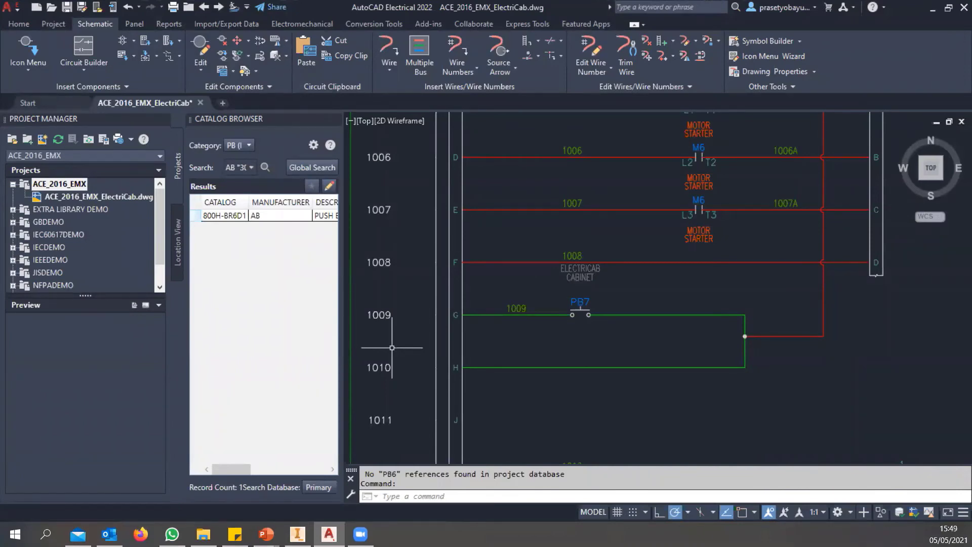
pyautogui.hotkey('alt', 'Tab')
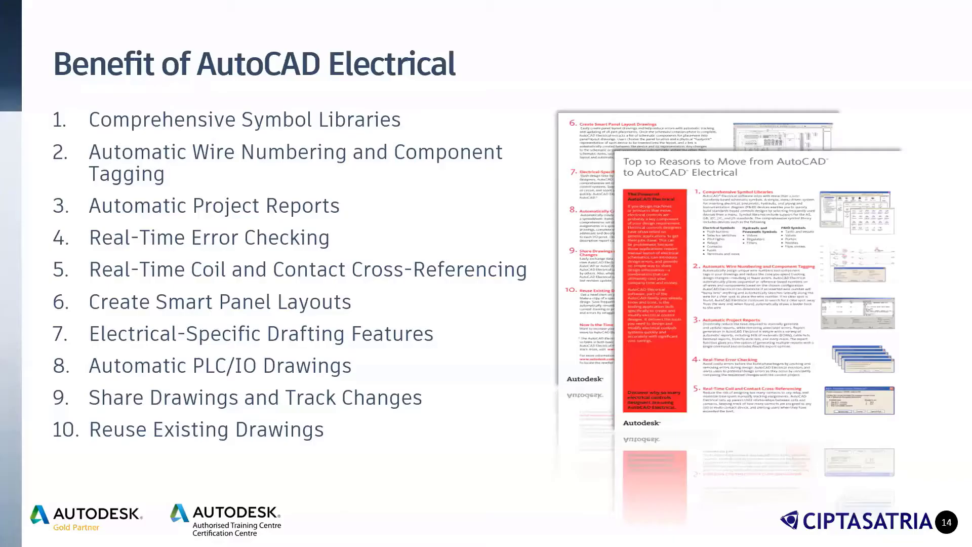
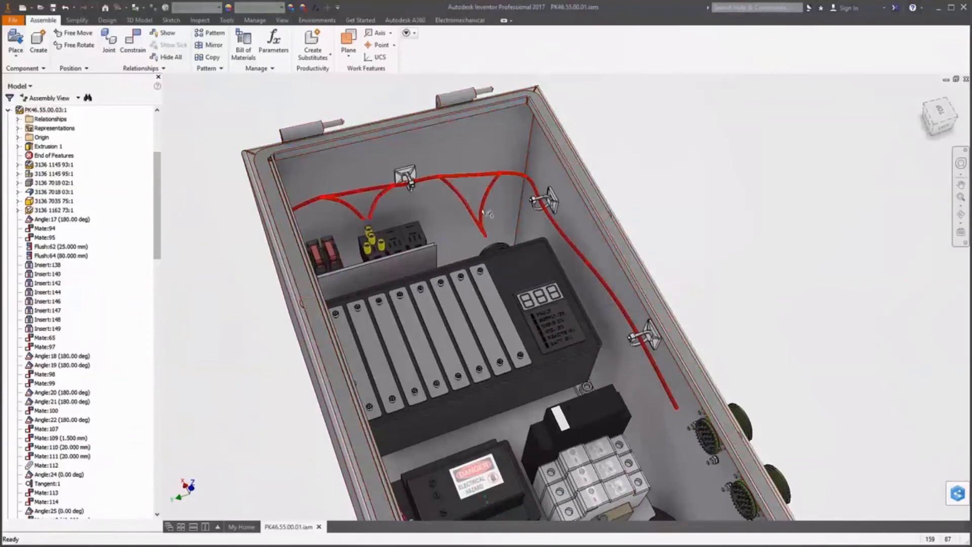
# Load 38999-19 Receptacle Assy.ipt from the _Vendor Data folder as the component to place in the cabinet assembly
pyautogui.moveTo(488, 213)
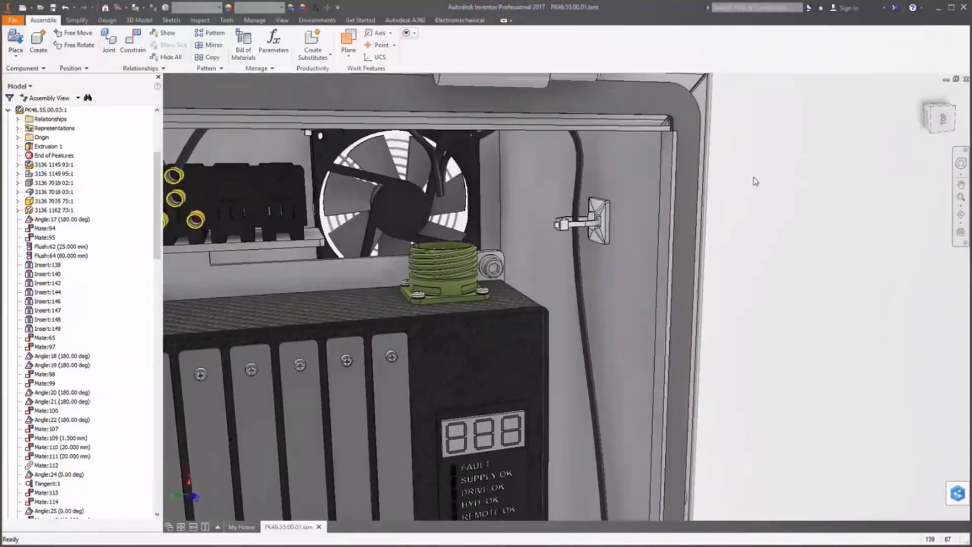
pyautogui.rightClick(755, 178)
pyautogui.click(758, 148)
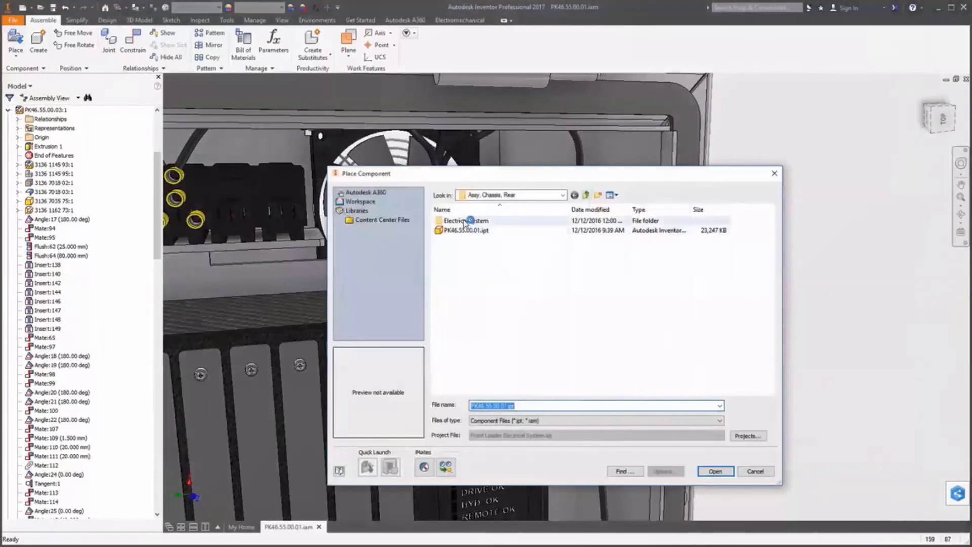
pyautogui.doubleClick(466, 221)
pyautogui.doubleClick(465, 221)
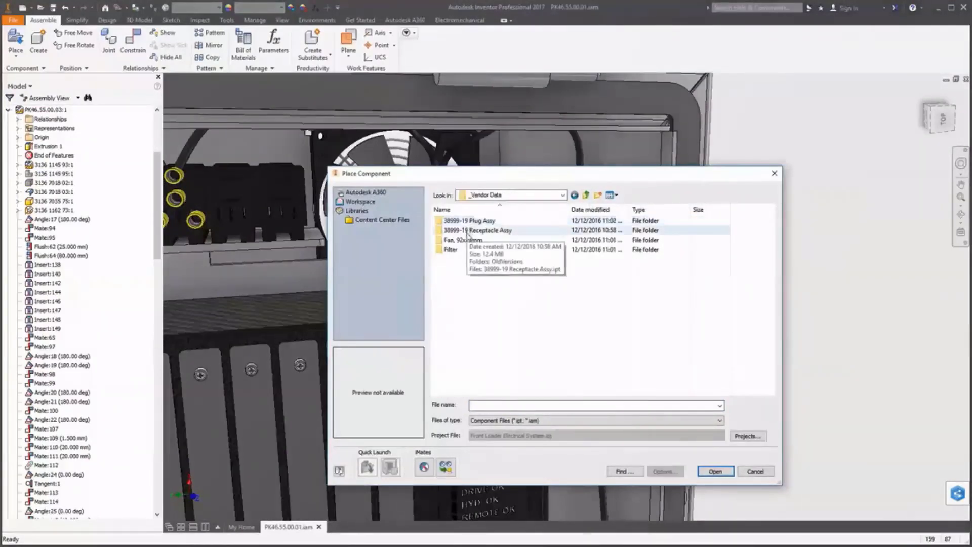
pyautogui.doubleClick(468, 234)
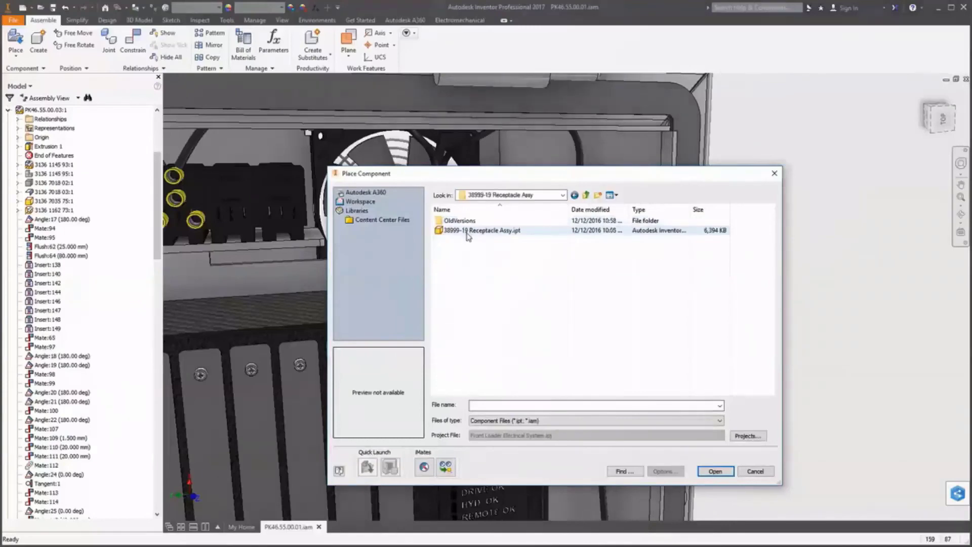
pyautogui.click(467, 234)
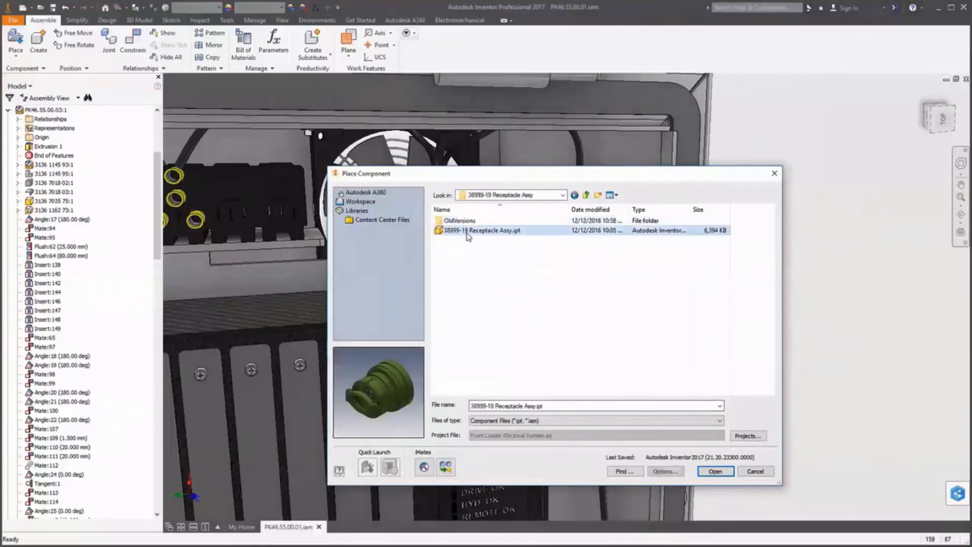
pyautogui.click(715, 471)
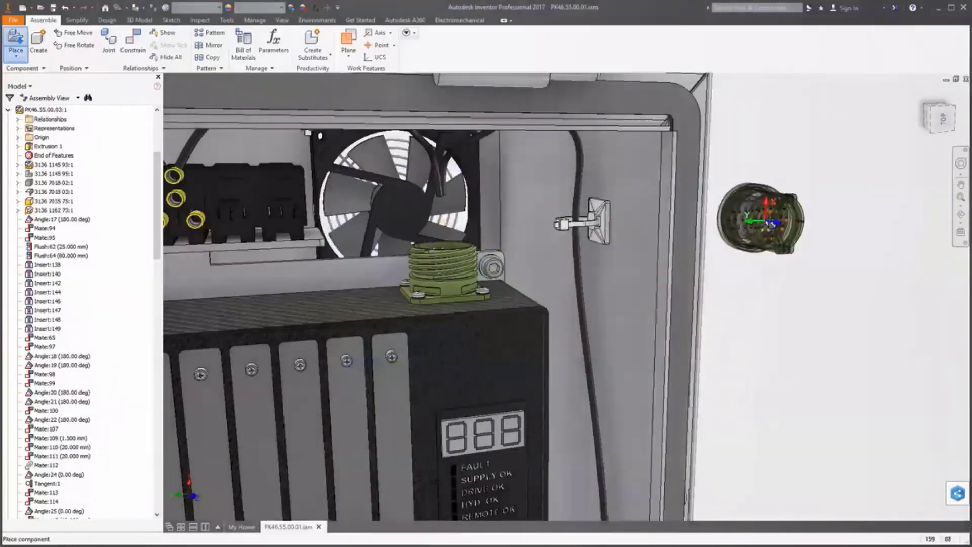
# Place the receptacle with Use iMates at all matching iMates, seating it on the green plug of the black controller
pyautogui.rightClick(770, 223)
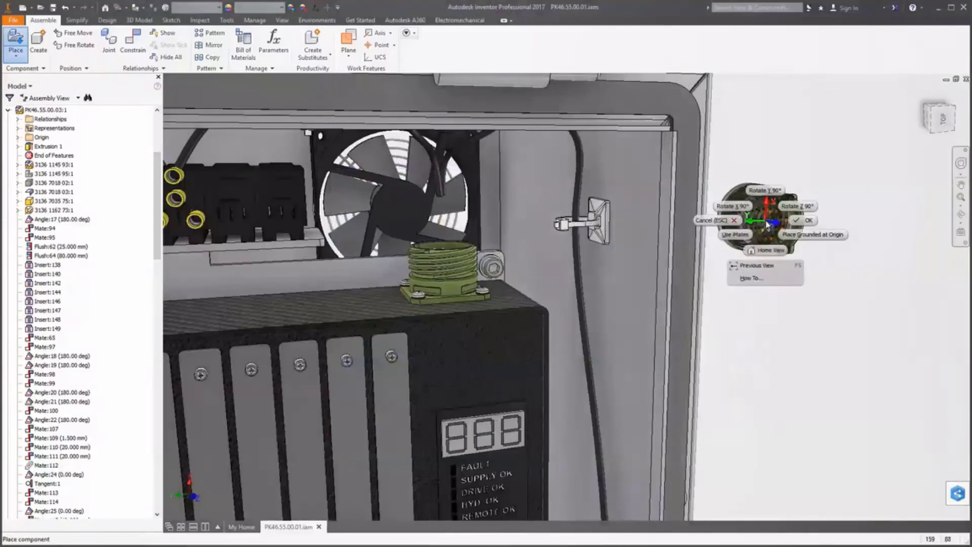
pyautogui.click(737, 239)
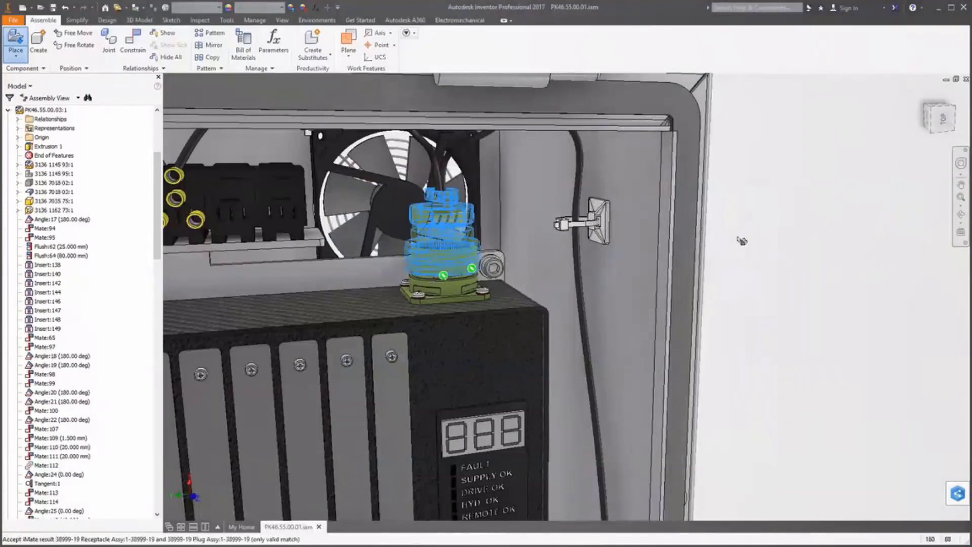
pyautogui.rightClick(739, 241)
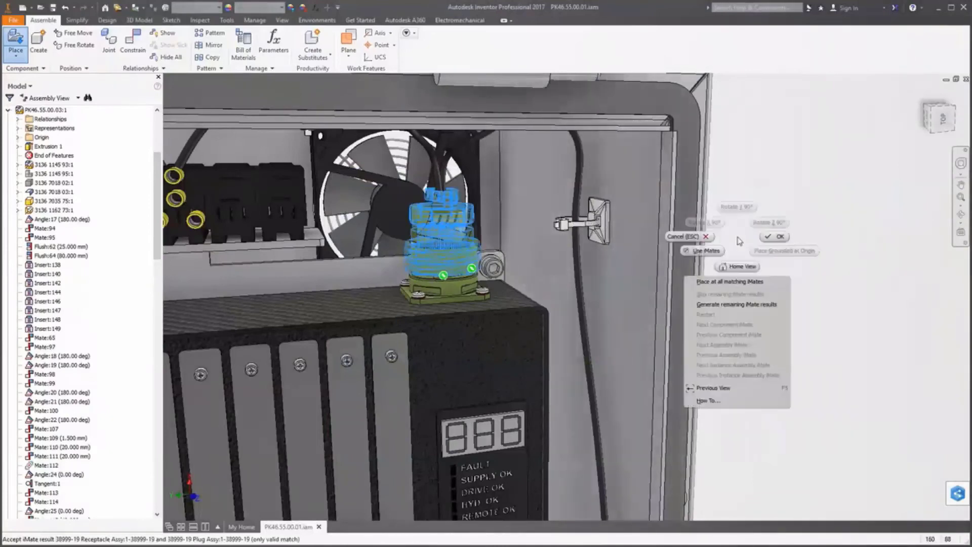
pyautogui.click(739, 281)
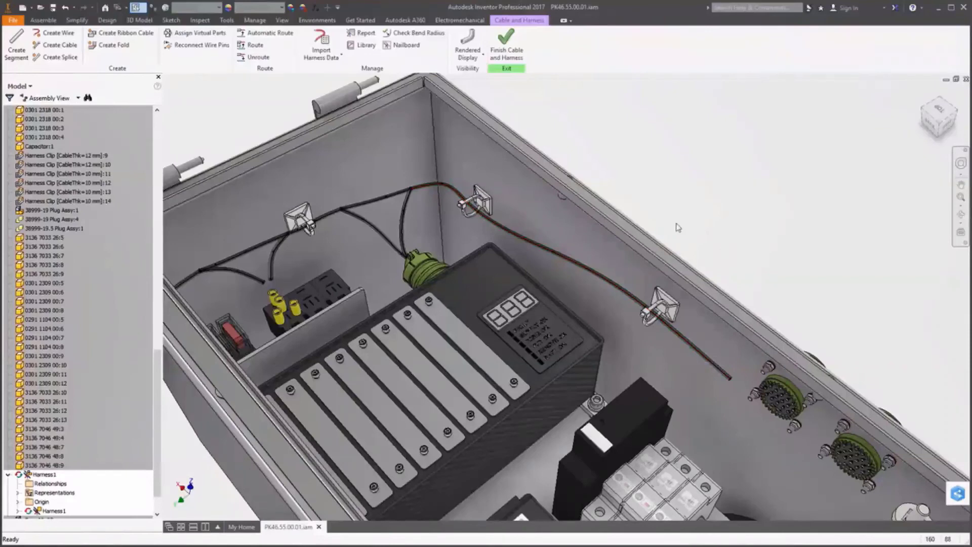
# Import the harness data file PK46.55.00.01.Harness.xml from the Front Loader Electrical System folder
pyautogui.click(319, 44)
pyautogui.click(386, 115)
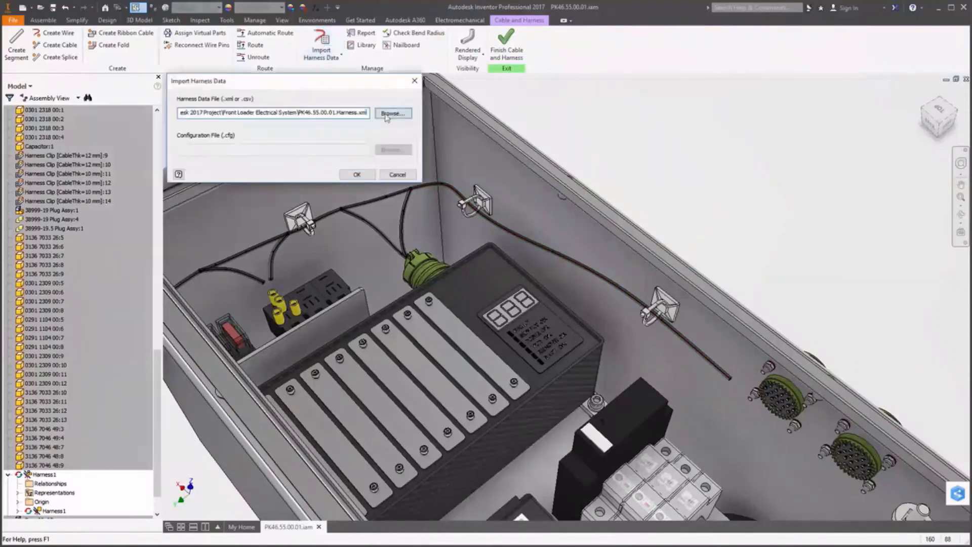
pyautogui.click(395, 52)
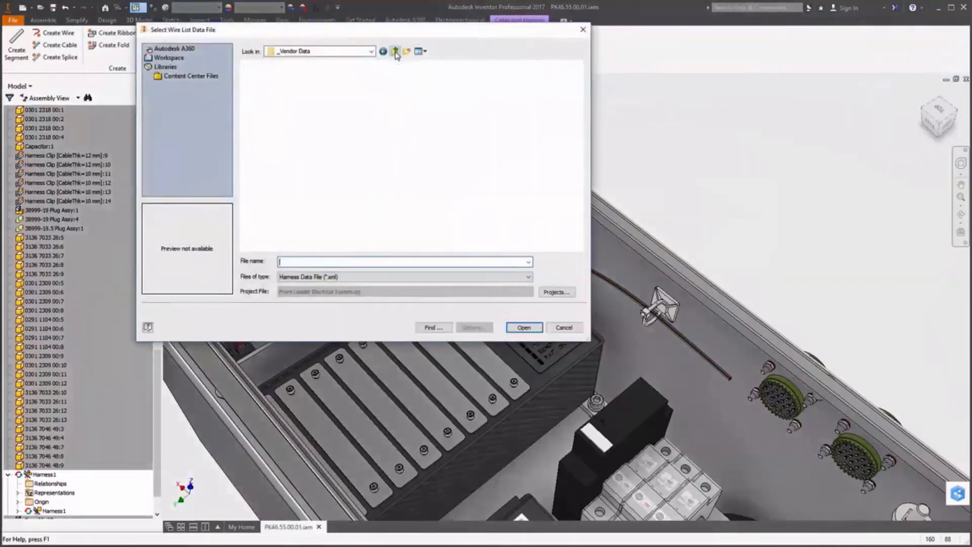
pyautogui.click(395, 52)
pyautogui.click(395, 52)
pyautogui.click(396, 52)
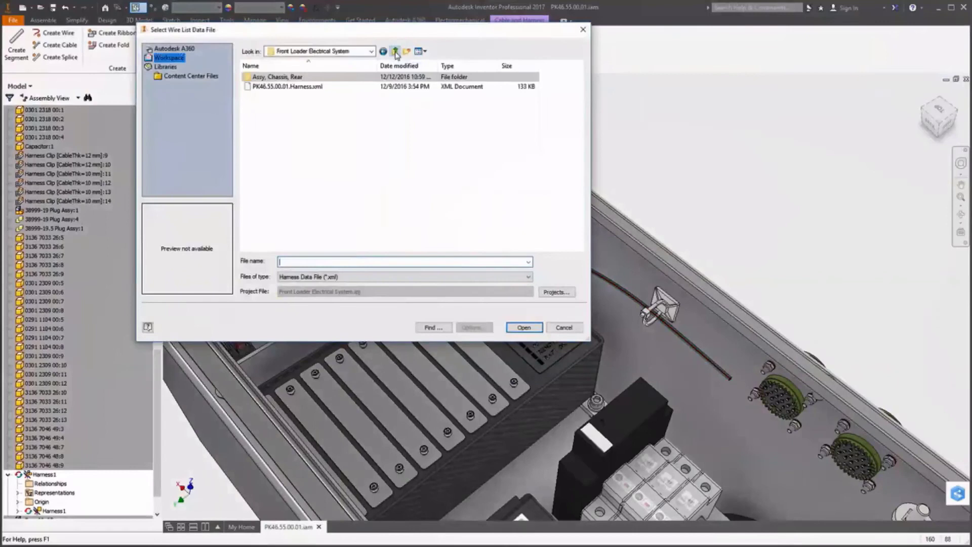
pyautogui.click(281, 87)
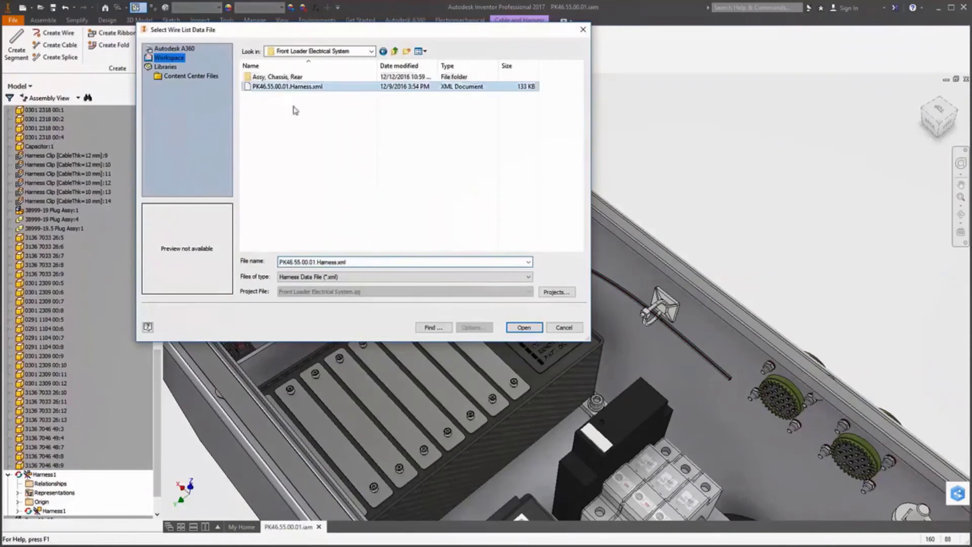
pyautogui.click(522, 327)
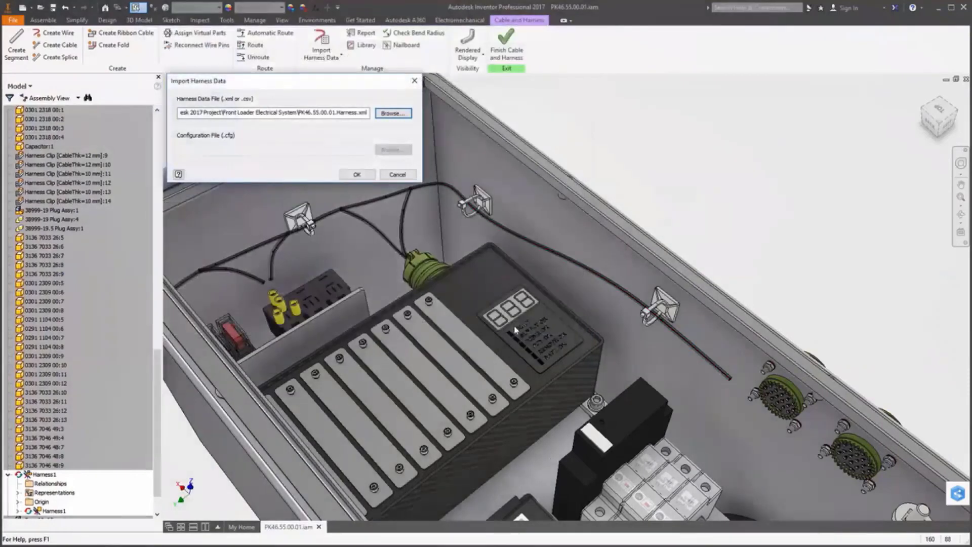
pyautogui.click(357, 174)
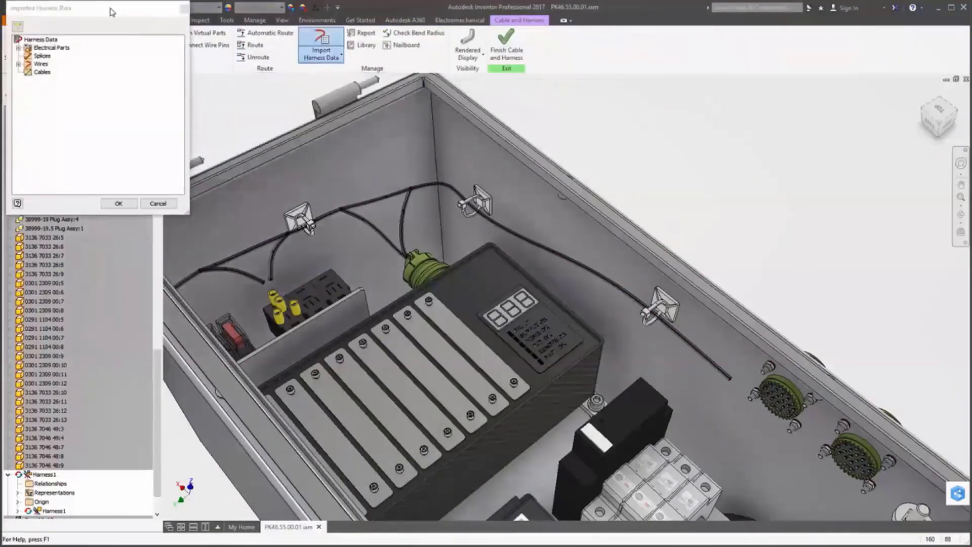
# Resolve the flagged electrical part -J1 by assigning it to the existing green receptacle on the black controller
pyautogui.moveTo(112, 12); pyautogui.dragTo(265, 140)
pyautogui.click(170, 175)
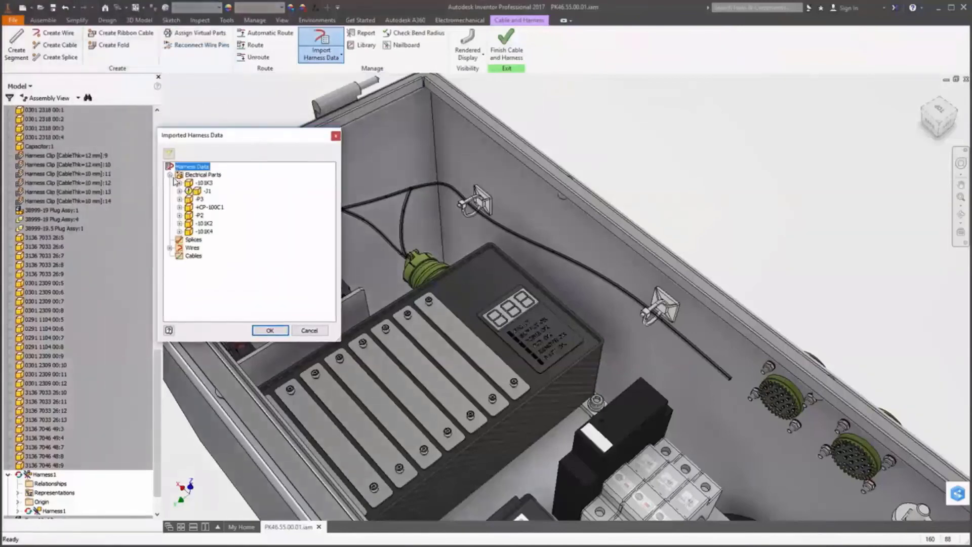
pyautogui.rightClick(207, 193)
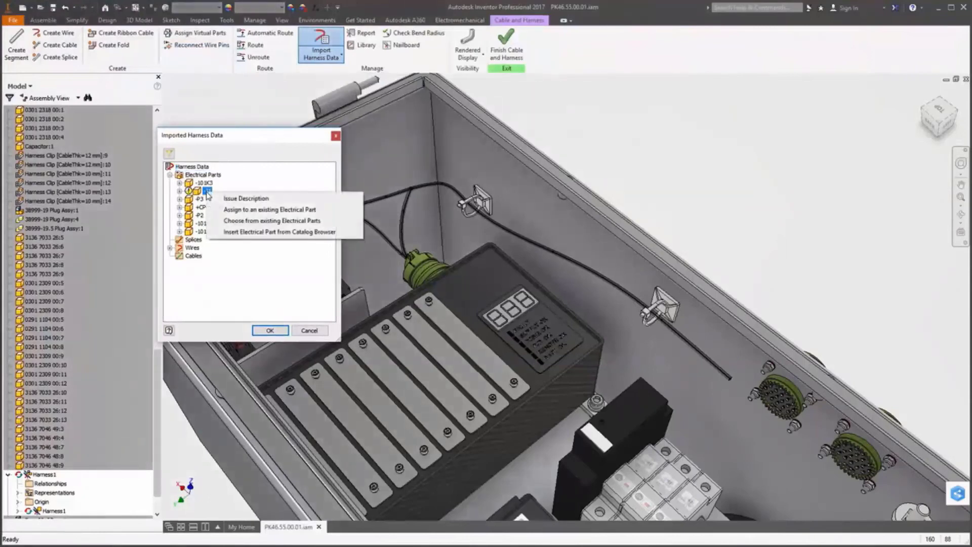
pyautogui.click(241, 210)
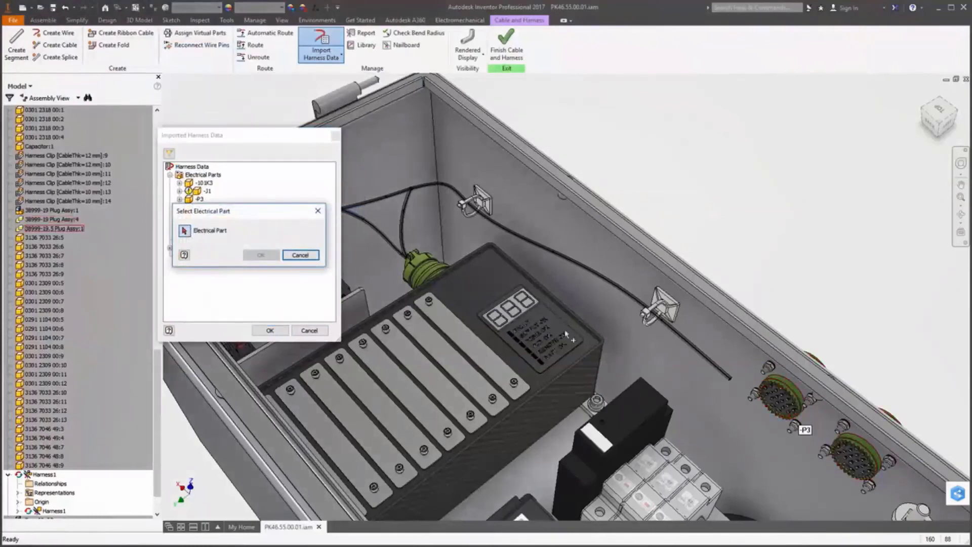
pyautogui.click(414, 277)
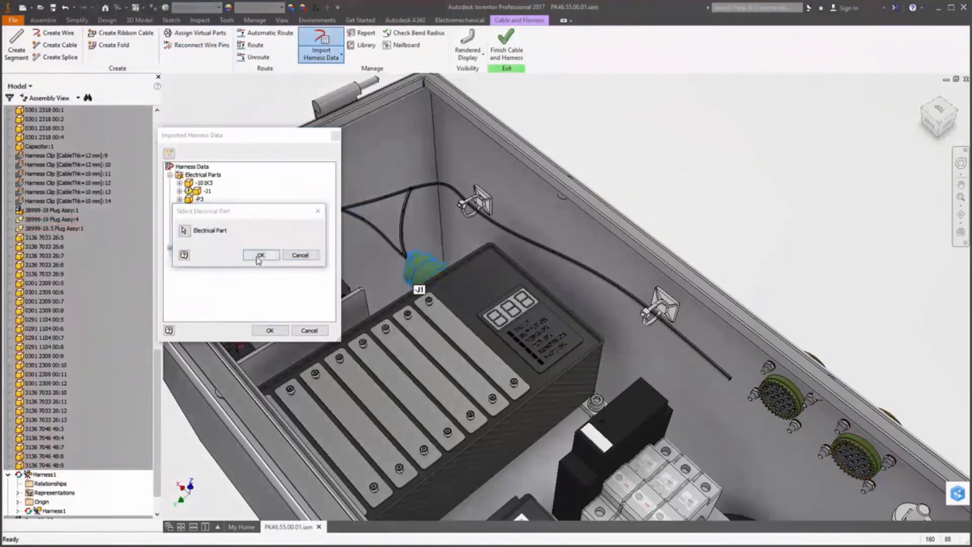
pyautogui.click(258, 256)
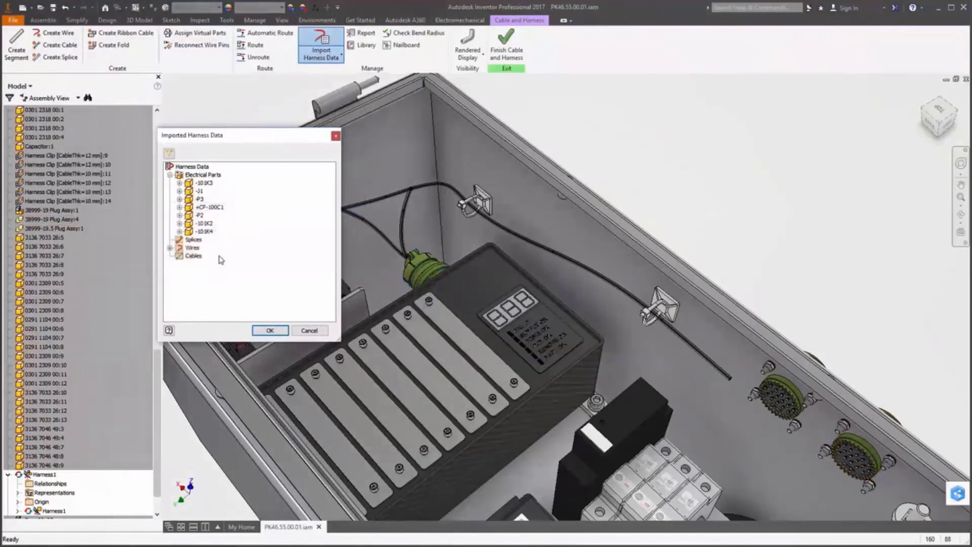
# Check the list of imported wires, accept the harness data and close the import summary
pyautogui.click(170, 248)
pyautogui.moveTo(332, 223); pyautogui.dragTo(324, 278)
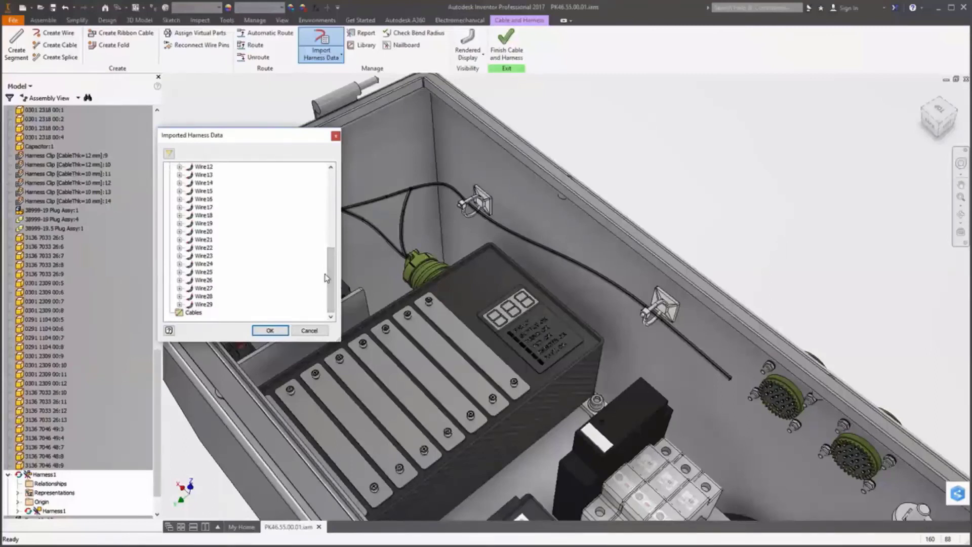
pyautogui.click(278, 330)
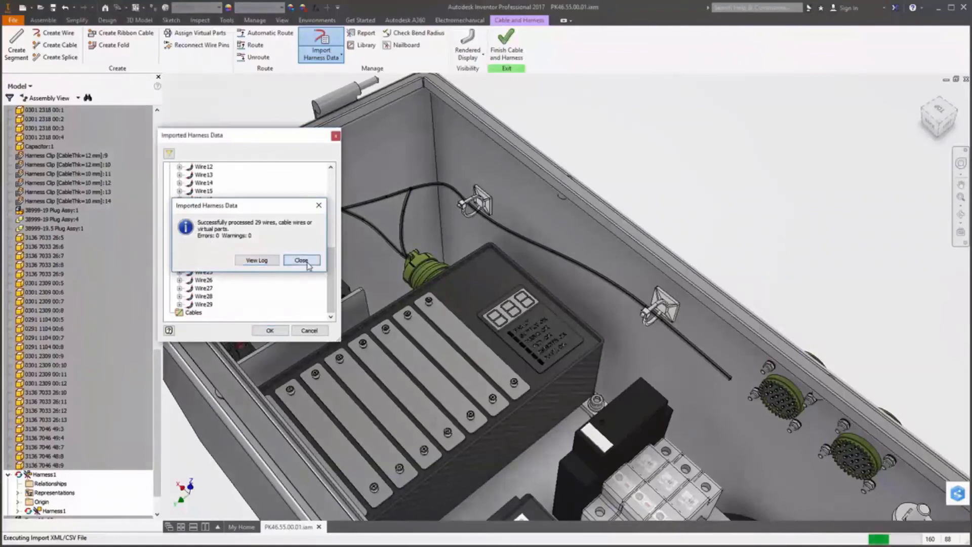
pyautogui.click(302, 260)
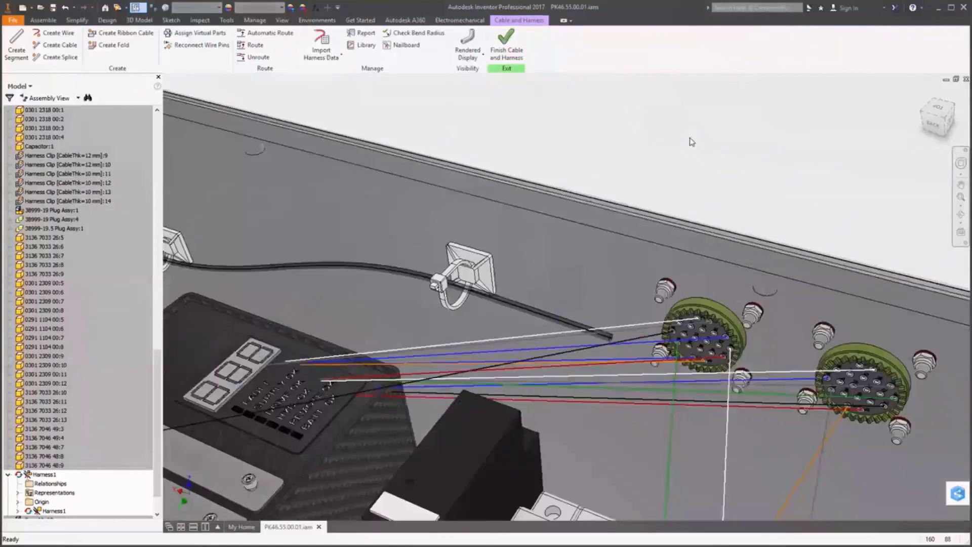
# Route six wires of the wall connector nearest the loose bundle end through the clipped wall segment to the branch at receptacle -J1
pyautogui.rightClick(691, 138)
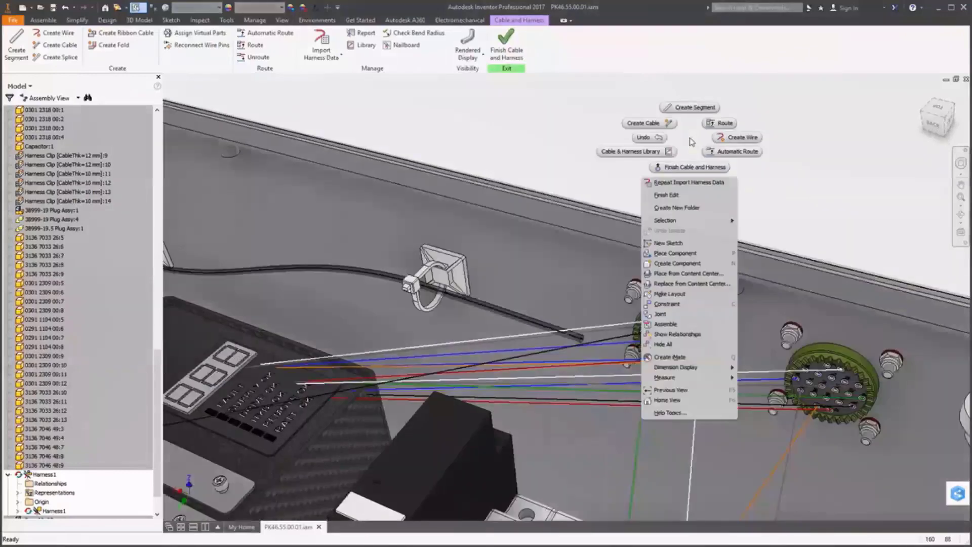
pyautogui.click(711, 124)
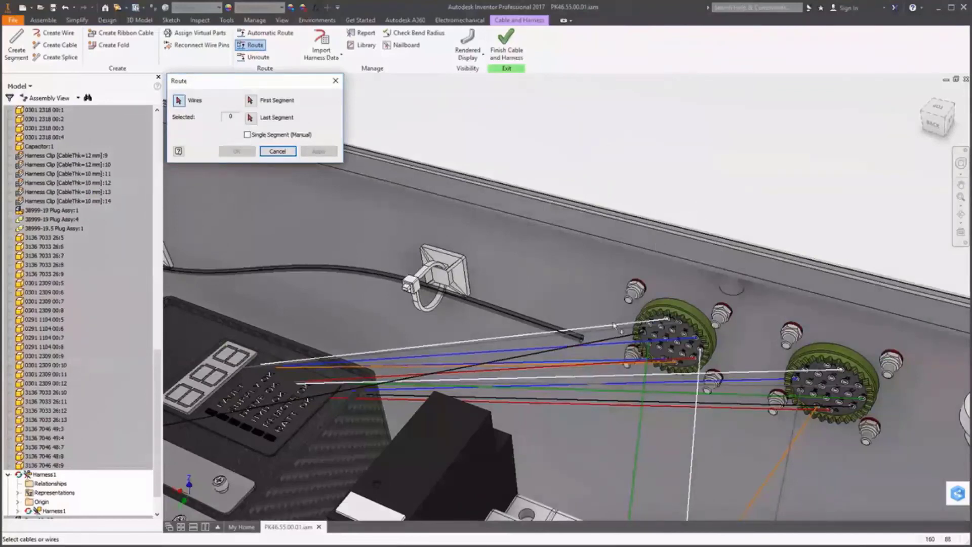
pyautogui.click(614, 327)
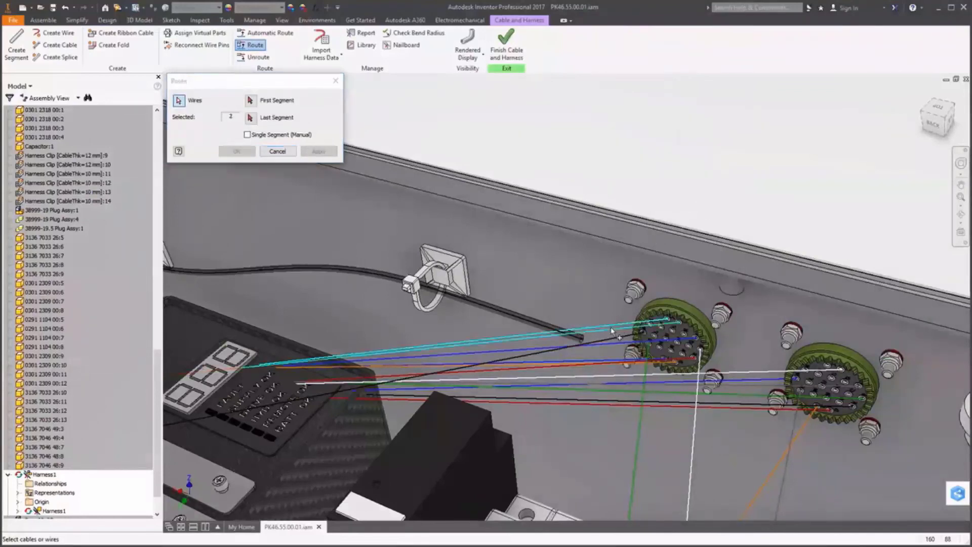
pyautogui.click(615, 346)
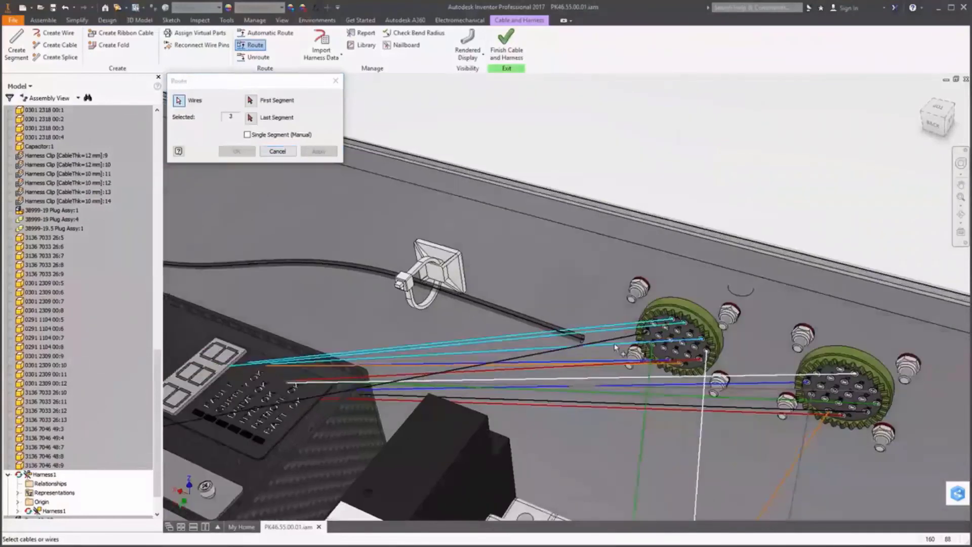
pyautogui.scroll(-2, 614, 348)
pyautogui.click(611, 361)
pyautogui.click(611, 363)
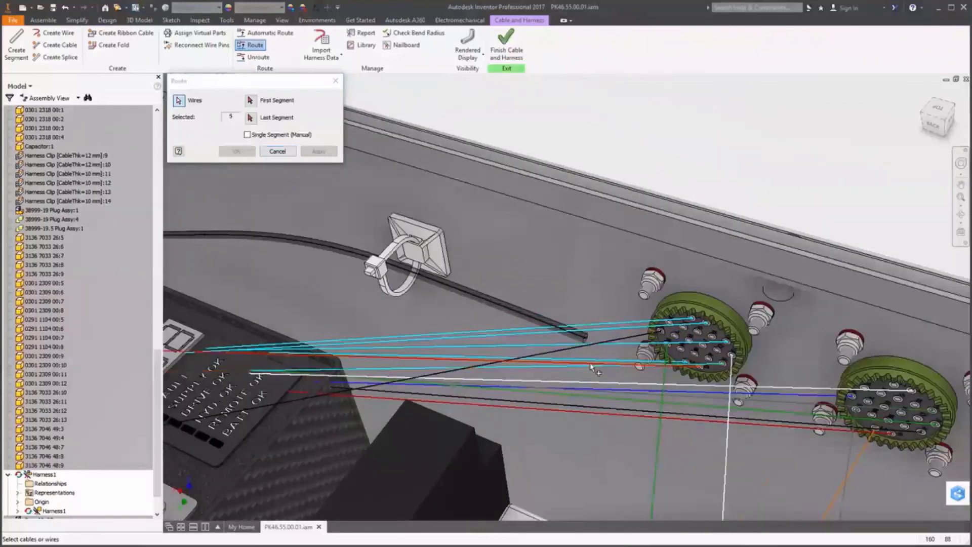
pyautogui.click(611, 365)
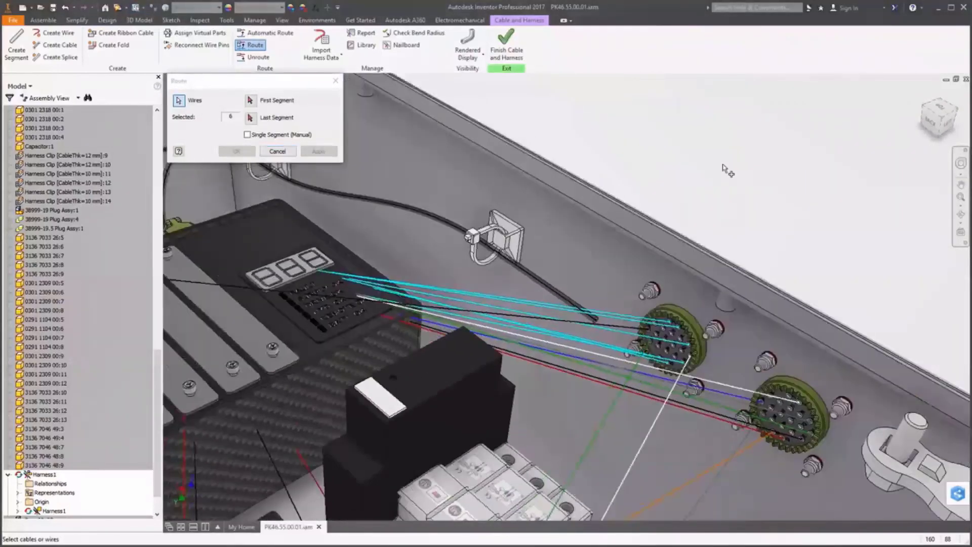
pyautogui.click(250, 101)
pyautogui.click(357, 202)
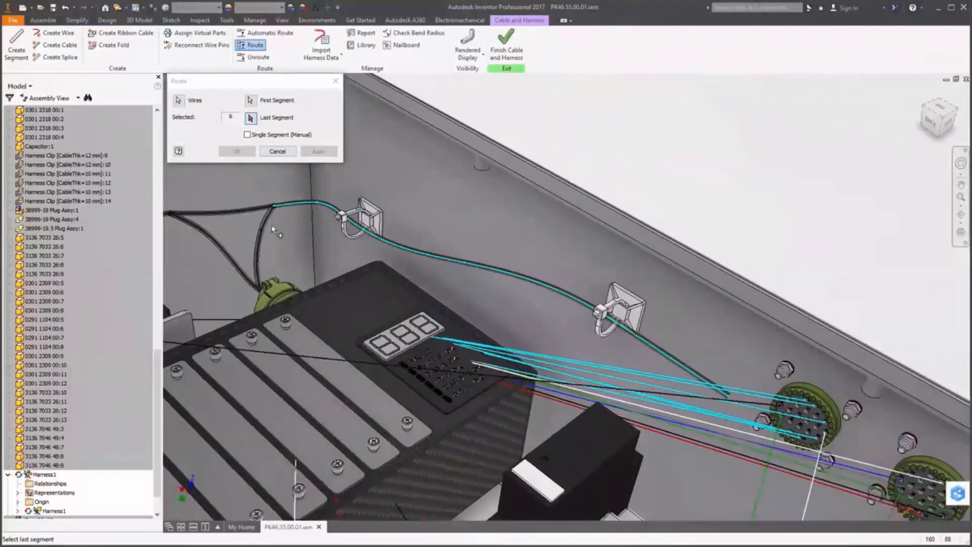
pyautogui.click(262, 234)
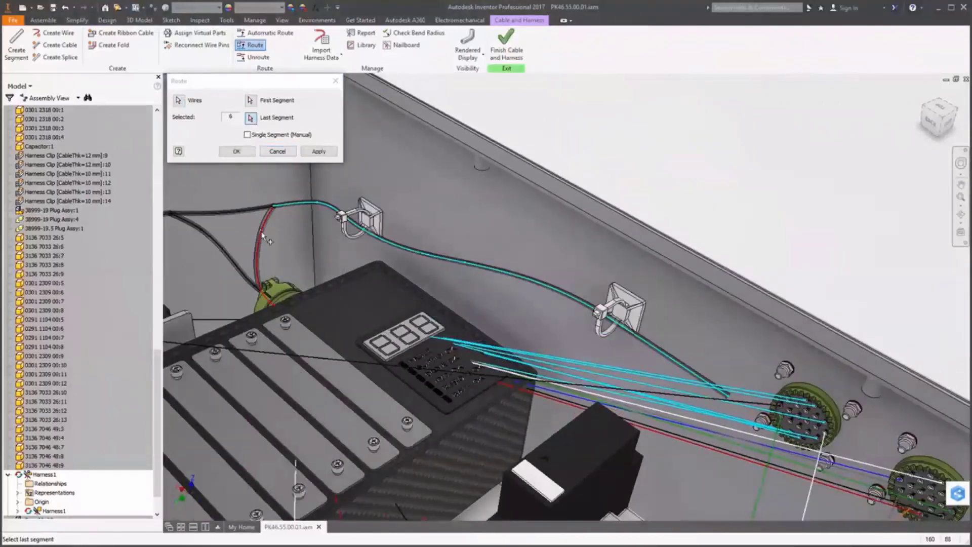
pyautogui.click(237, 152)
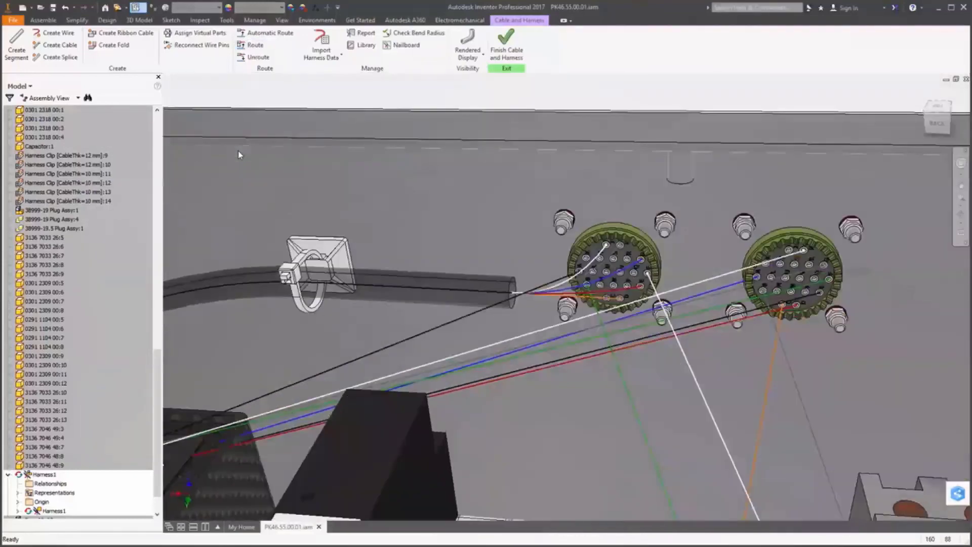
# Create a segment with a 5 mm offset from the wall below and between the two connectors to the wall segment beside the nearest clip
pyautogui.rightClick(554, 136)
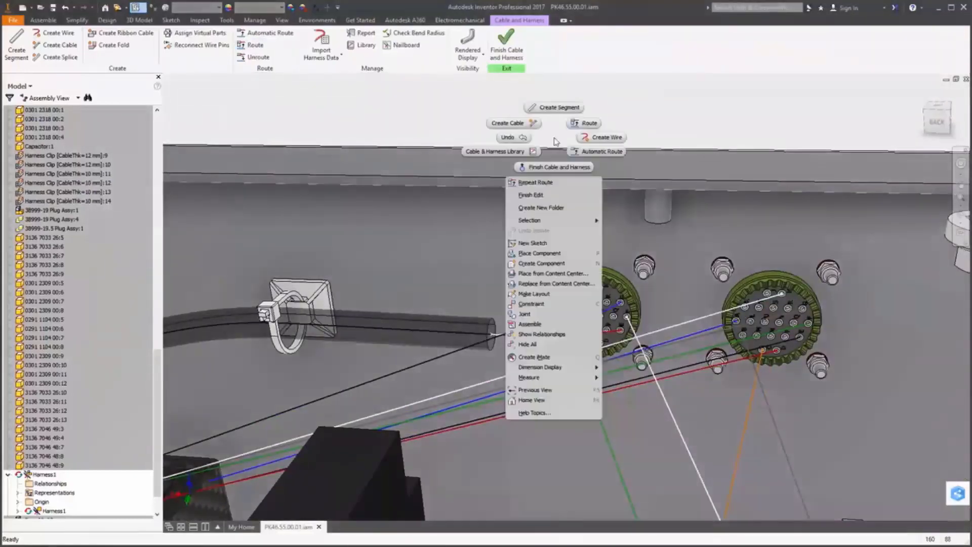
pyautogui.click(554, 108)
pyautogui.rightClick(553, 107)
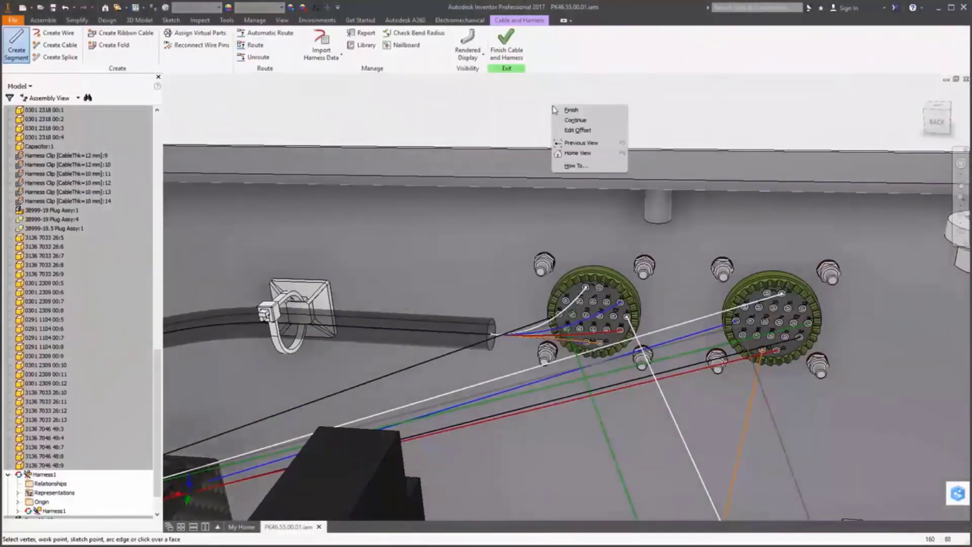
pyautogui.click(569, 130)
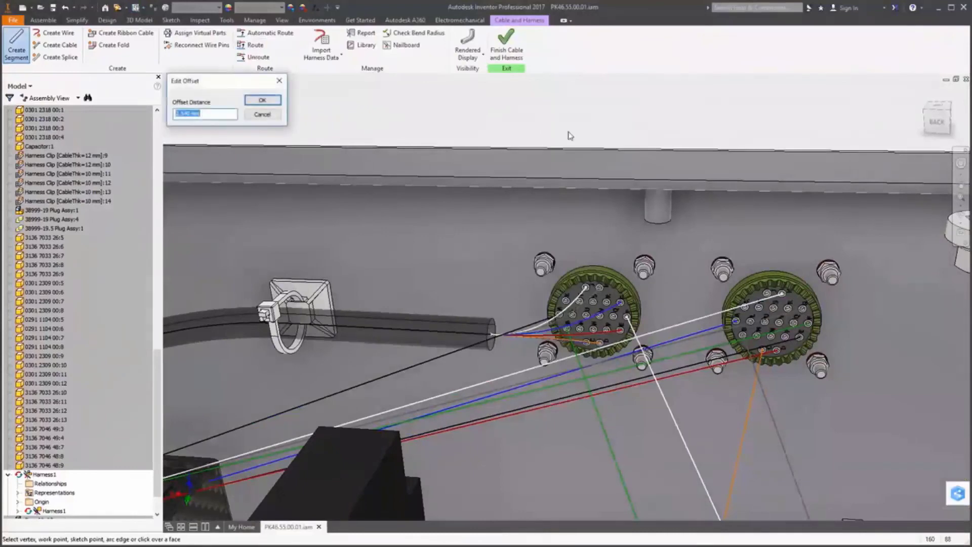
pyautogui.write('5')
pyautogui.click(274, 101)
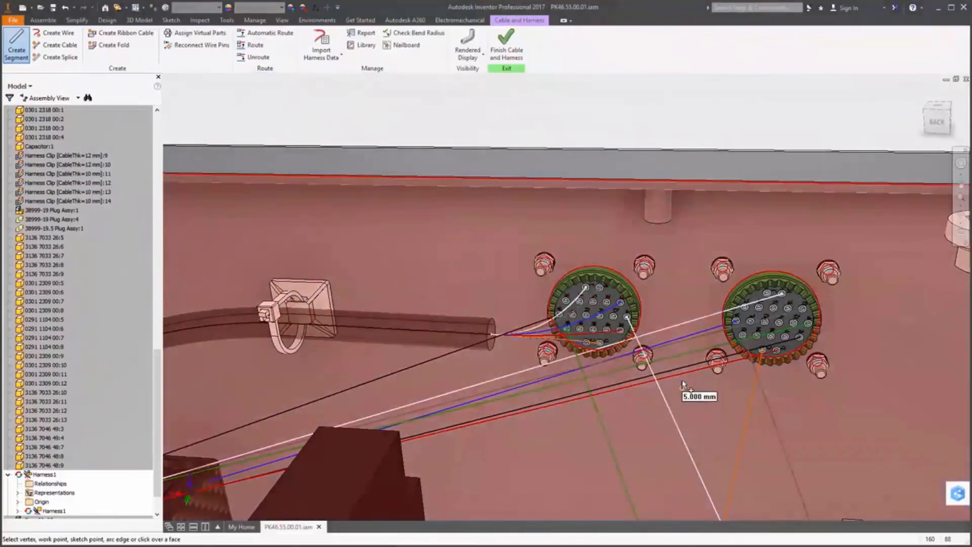
pyautogui.click(682, 382)
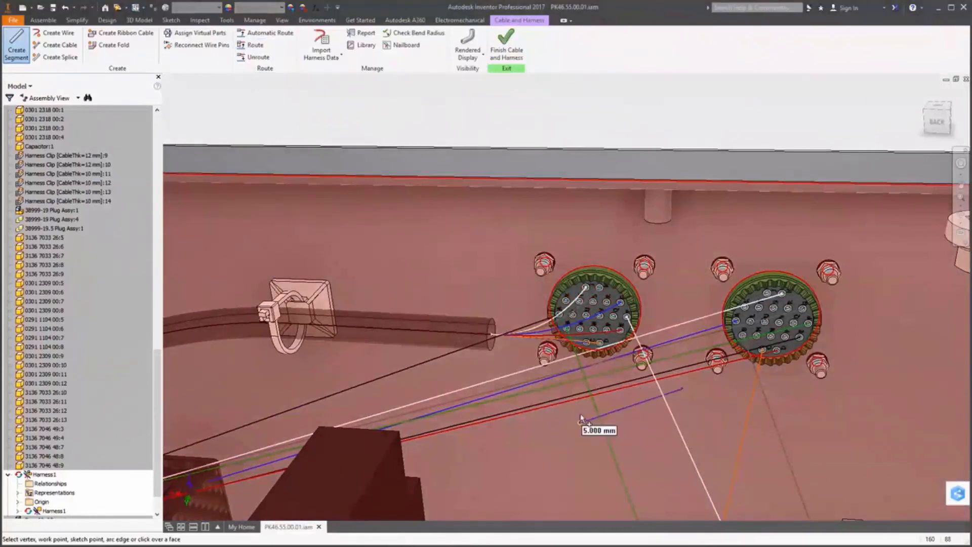
pyautogui.click(338, 330)
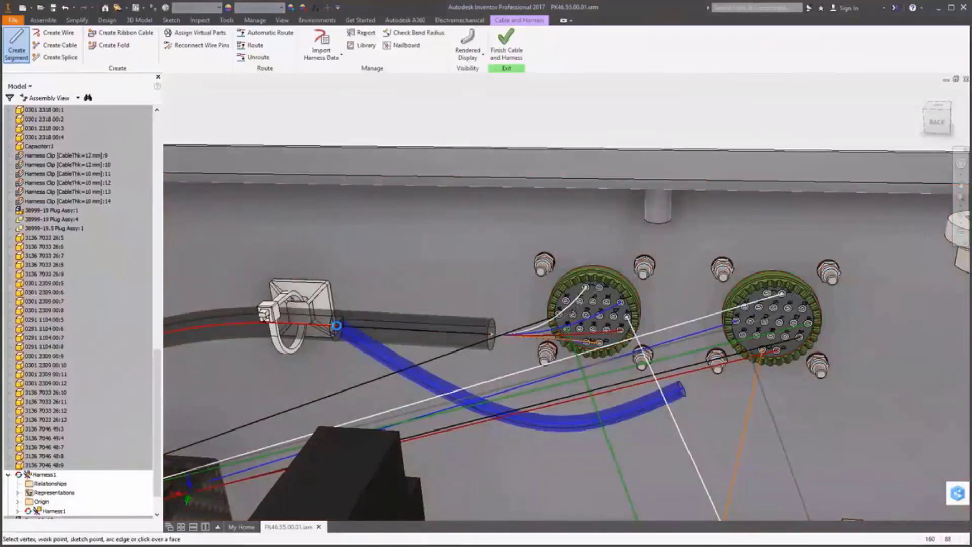
pyautogui.rightClick(384, 287)
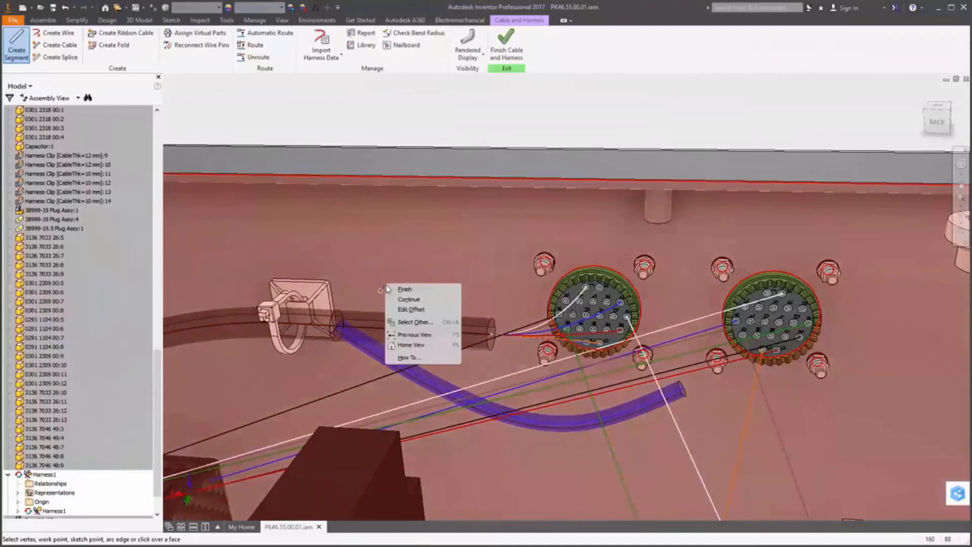
pyautogui.click(403, 290)
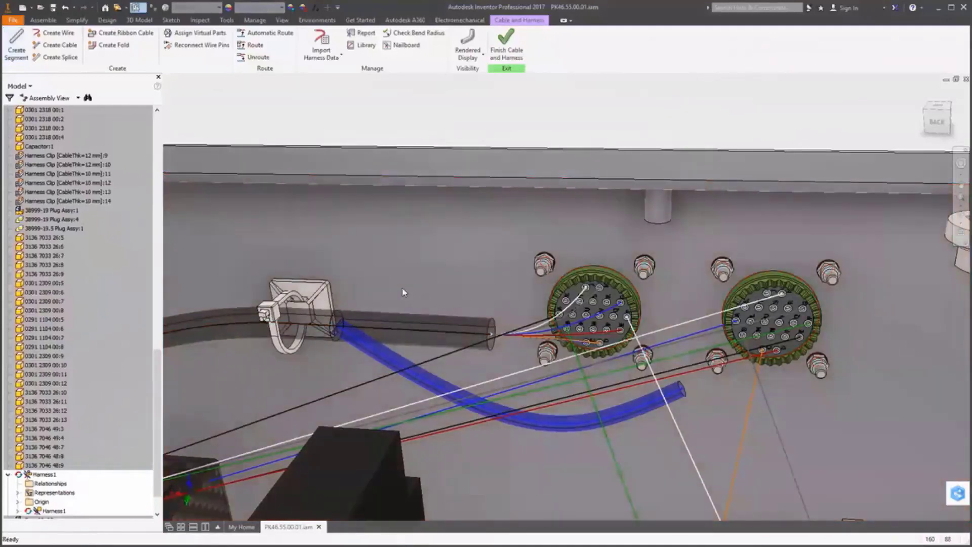
# Route six wires of the second wall connector, using the blue branch as first segment and the branch at receptacle -J1 as last segment
pyautogui.rightClick(403, 292)
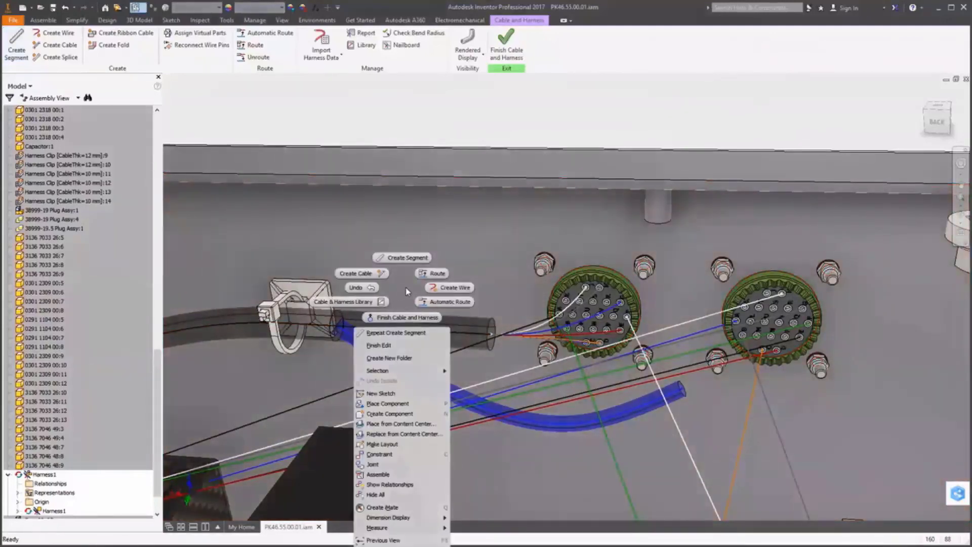
pyautogui.click(435, 273)
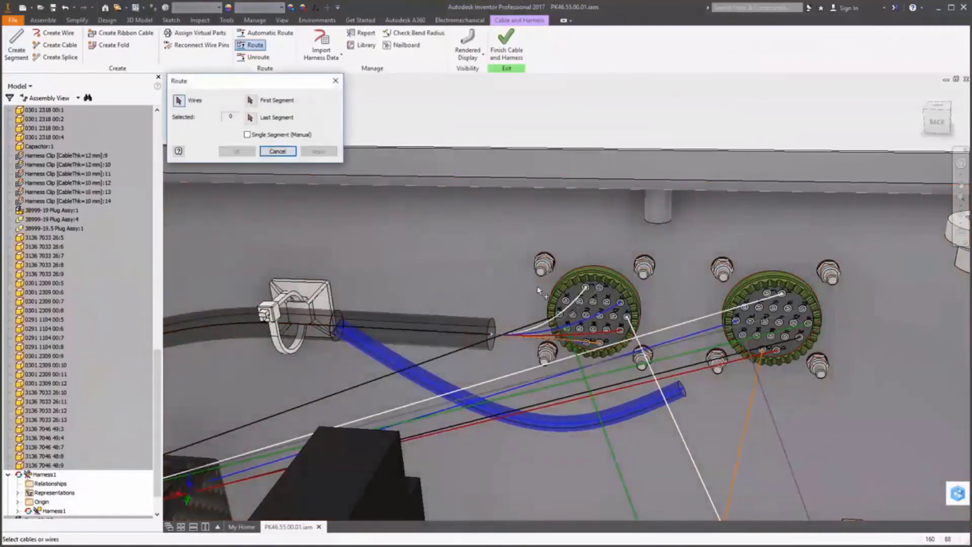
pyautogui.click(700, 319)
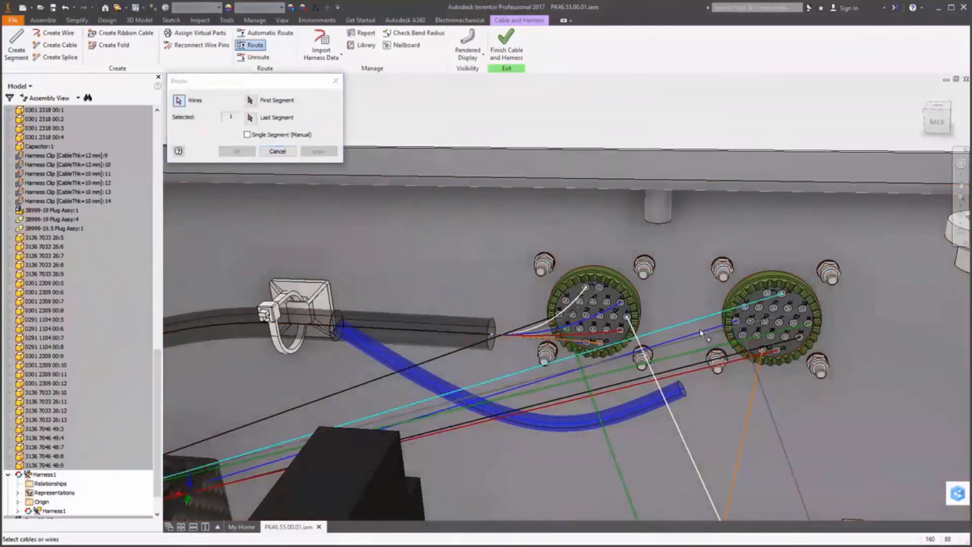
pyautogui.click(703, 334)
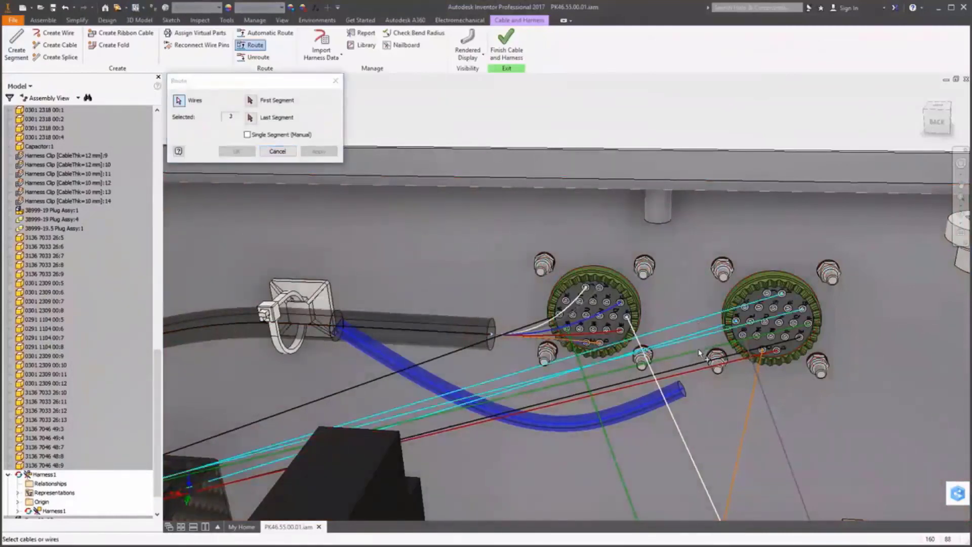
pyautogui.click(700, 354)
pyautogui.click(700, 360)
pyautogui.click(699, 367)
pyautogui.click(698, 373)
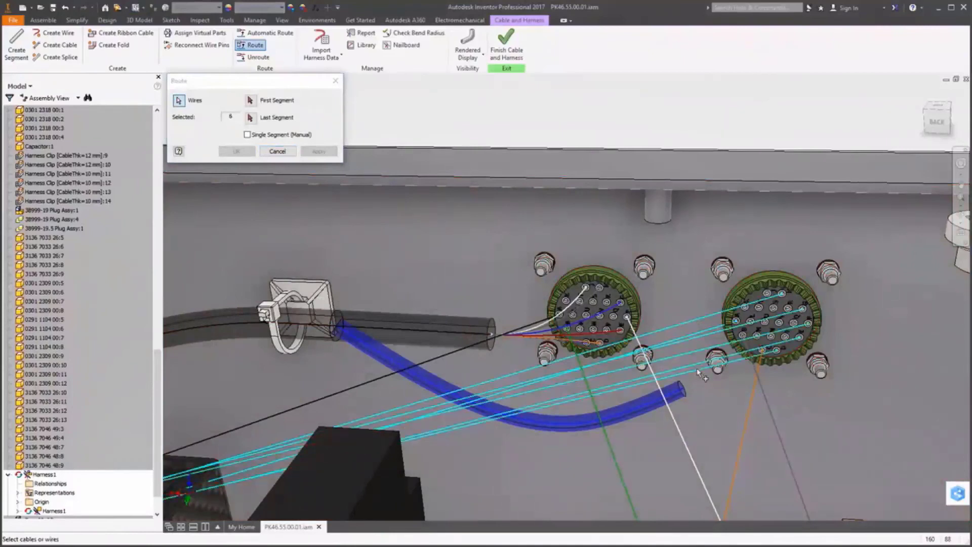
pyautogui.click(250, 100)
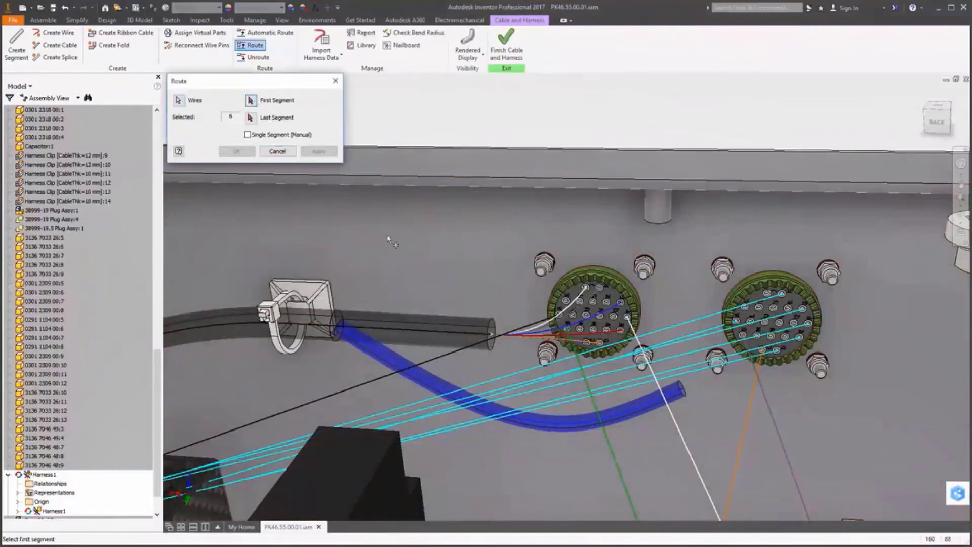
pyautogui.click(538, 424)
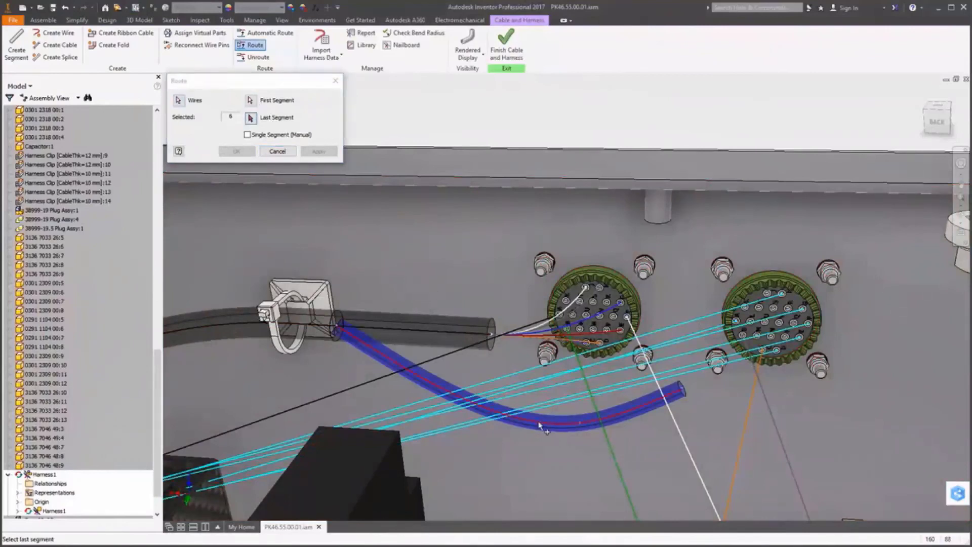
pyautogui.keyDown('shift'); pyautogui.moveTo(386, 392); pyautogui.dragTo(354, 365, button='middle'); pyautogui.keyUp('shift')
pyautogui.click(332, 283)
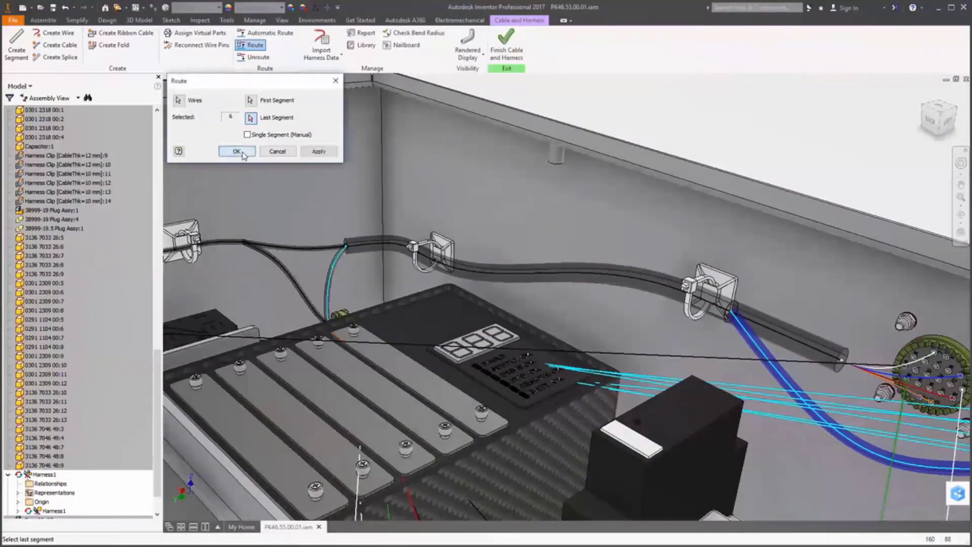
pyautogui.click(242, 153)
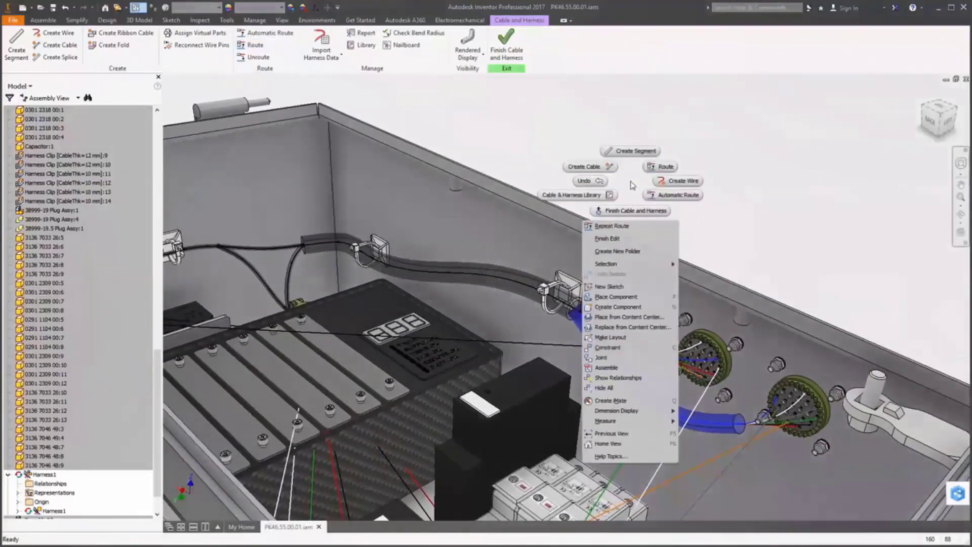
# Automatically route all unrouted wires of the harness
pyautogui.rightClick(633, 185)
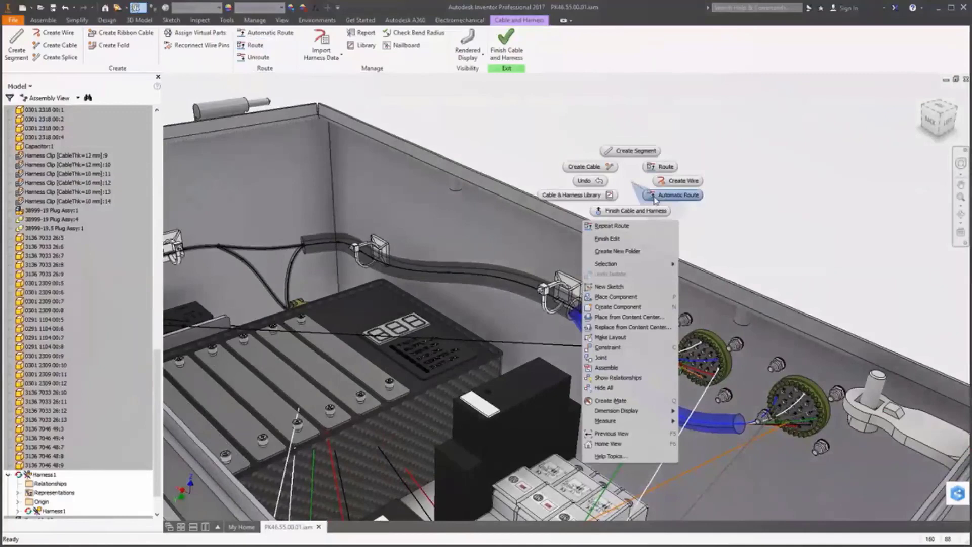
pyautogui.click(654, 198)
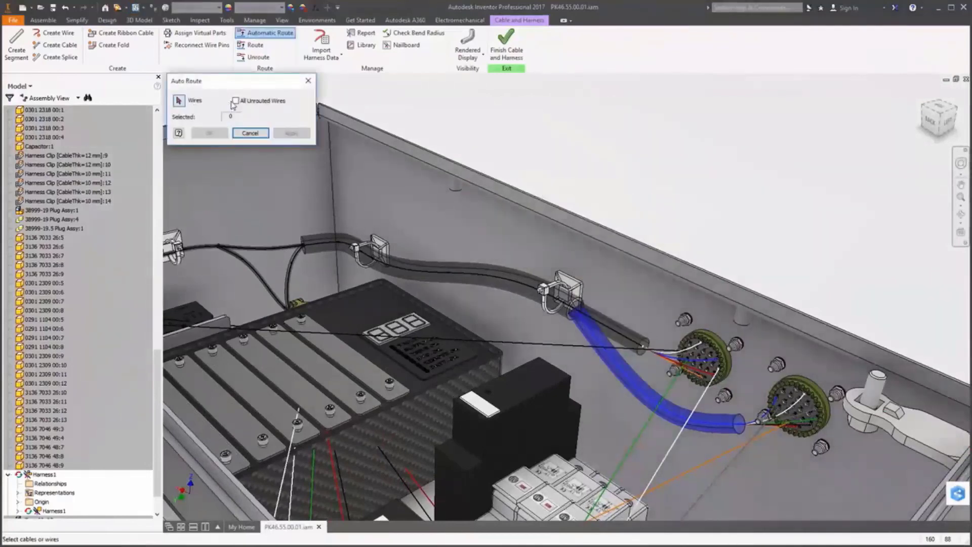
pyautogui.click(236, 101)
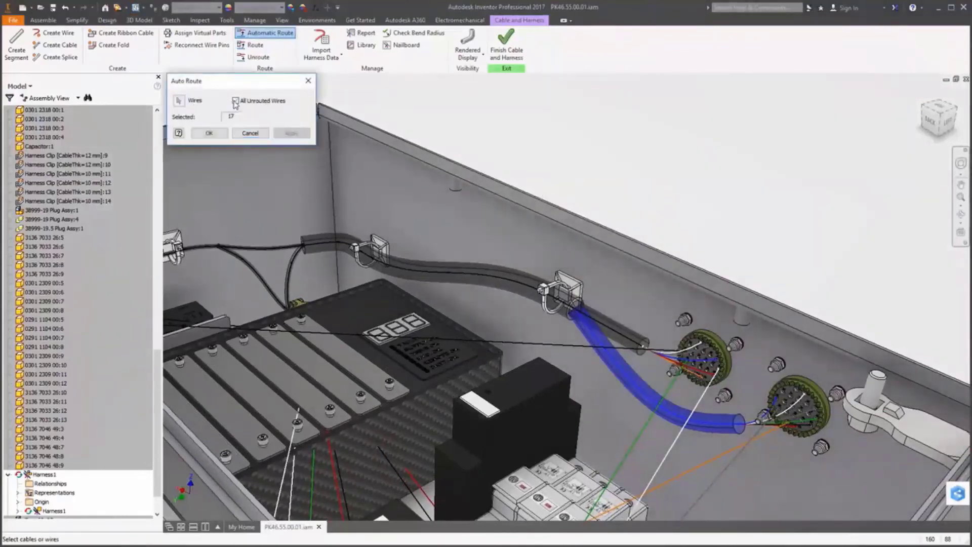
pyautogui.click(212, 133)
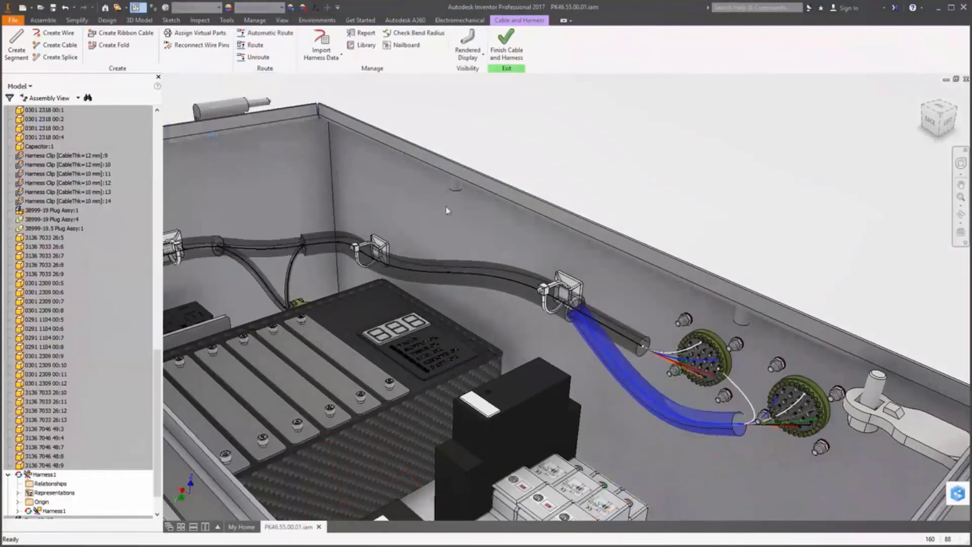
# Override the blue segment's loom appearance with Rubber - Black - Version 1.1
pyautogui.rightClick(636, 390)
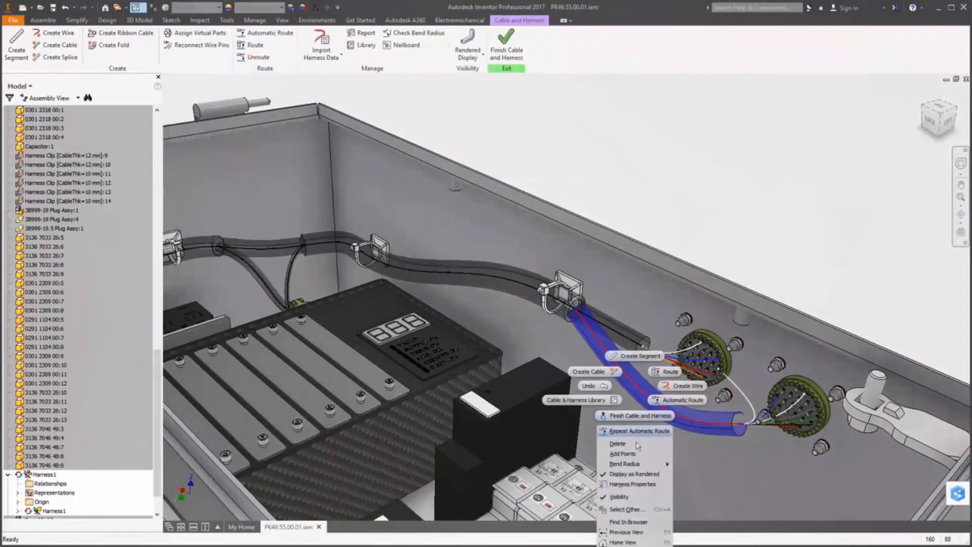
pyautogui.click(632, 487)
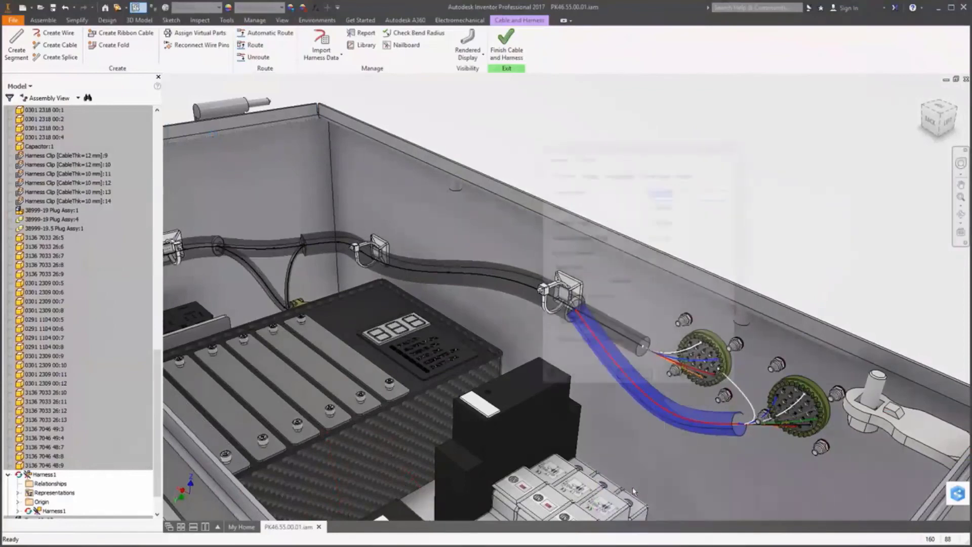
pyautogui.click(588, 174)
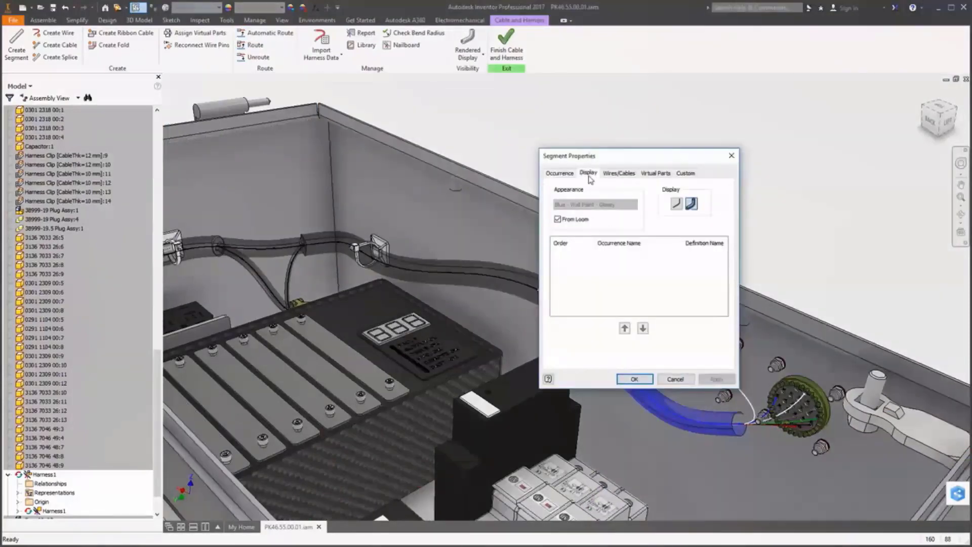
pyautogui.click(558, 220)
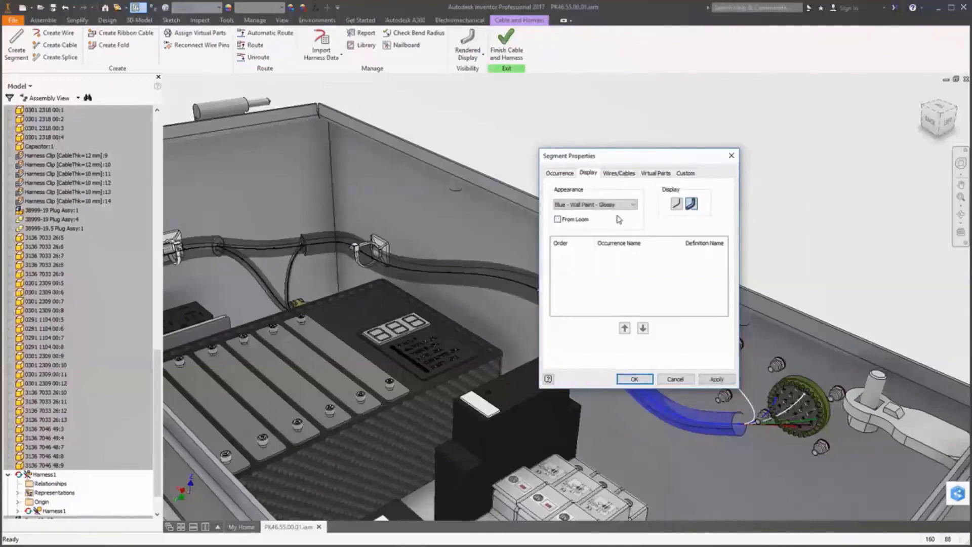
pyautogui.click(632, 205)
pyautogui.press('r')
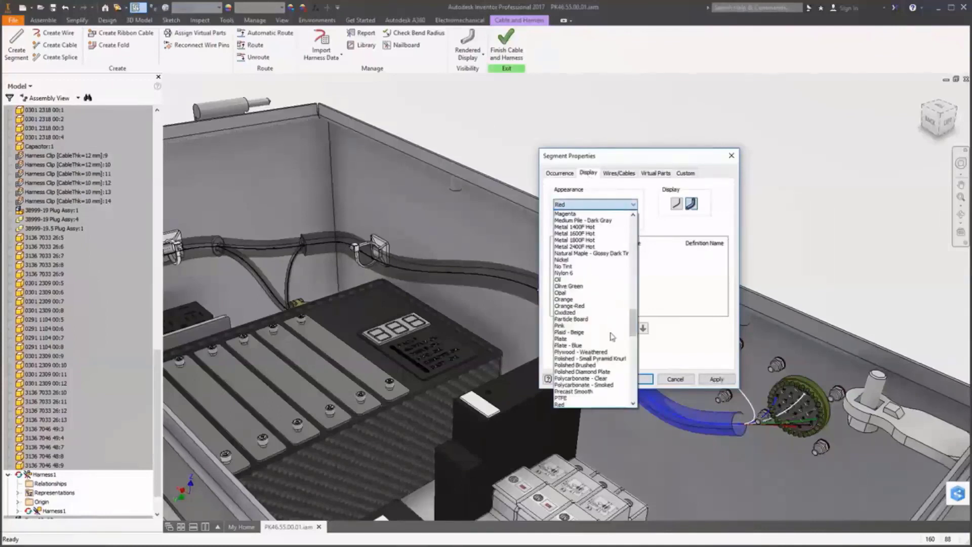
pyautogui.scroll(-4, 614, 377)
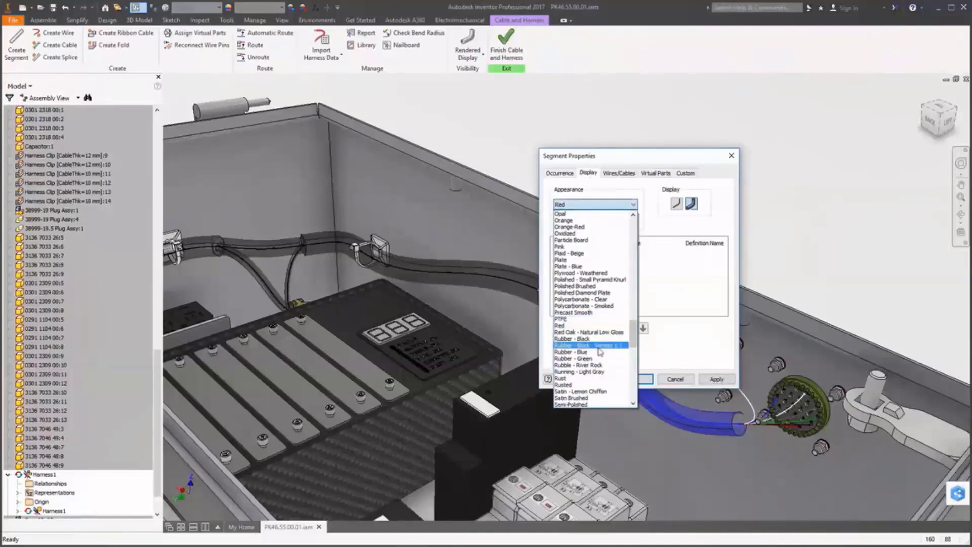
pyautogui.click(599, 346)
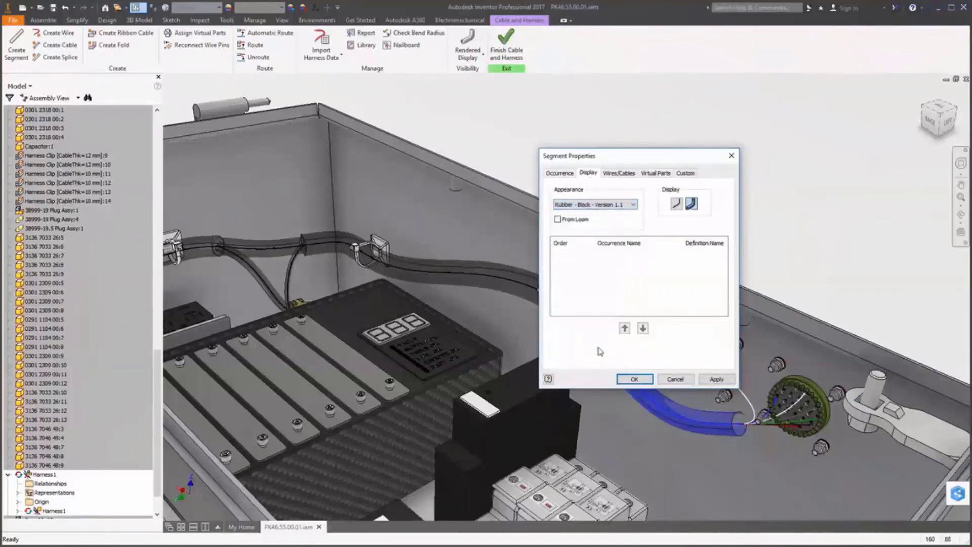
pyautogui.click(627, 378)
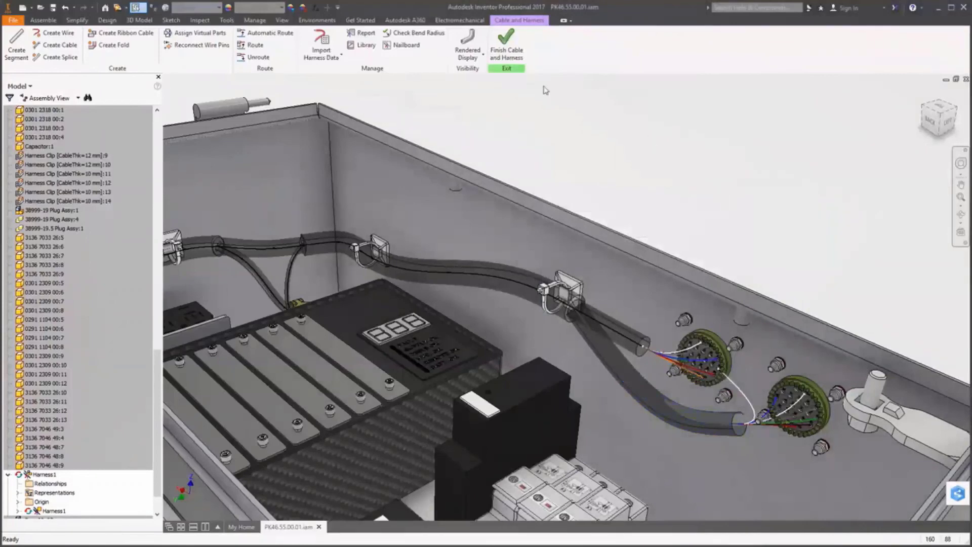
# Apply a custom harness display with the wires rendered, and finish the cable and harness edit
pyautogui.click(485, 56)
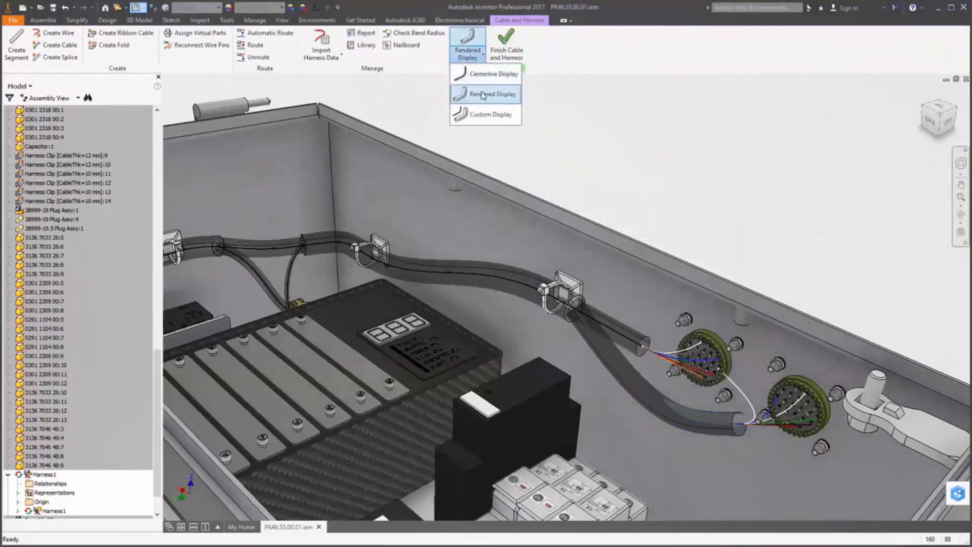
pyautogui.click(482, 115)
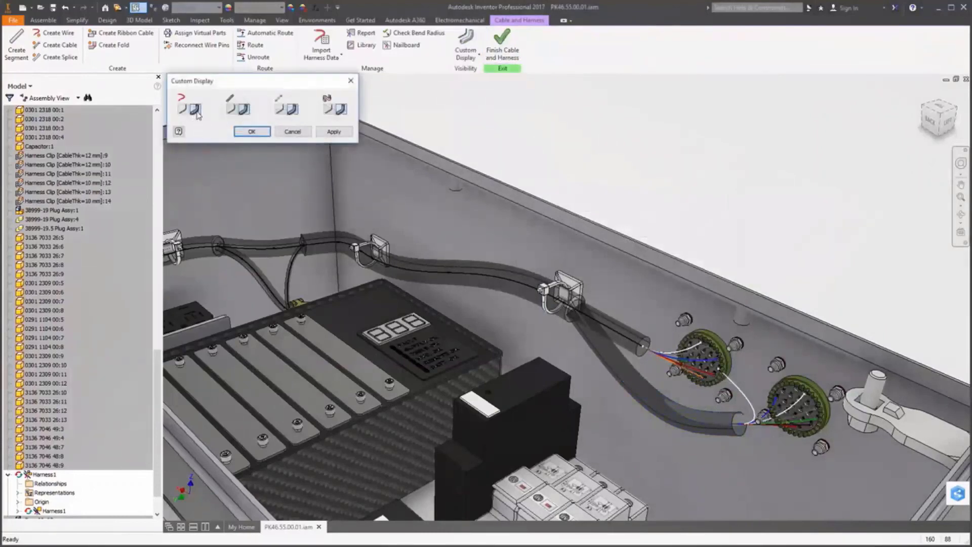
pyautogui.click(254, 133)
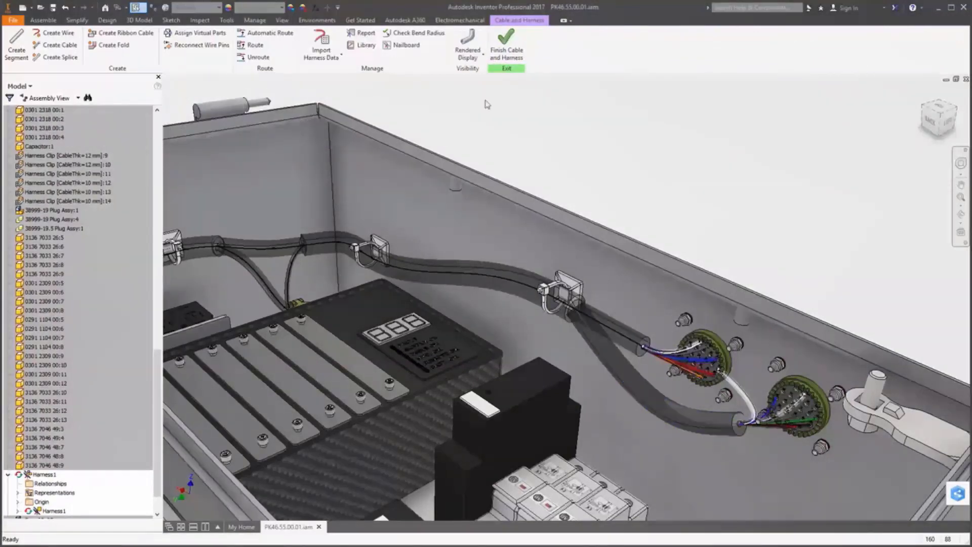
pyautogui.click(517, 39)
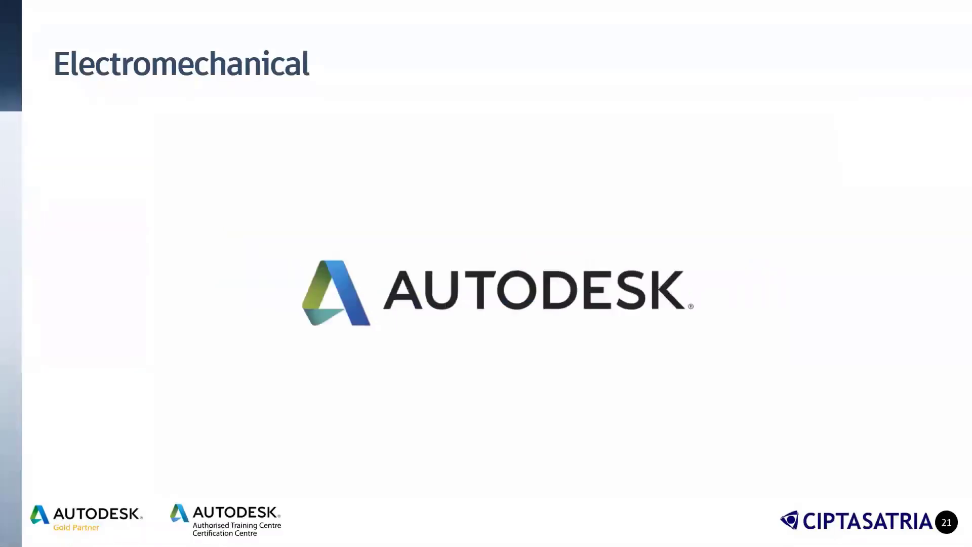
pyautogui.press('Right')
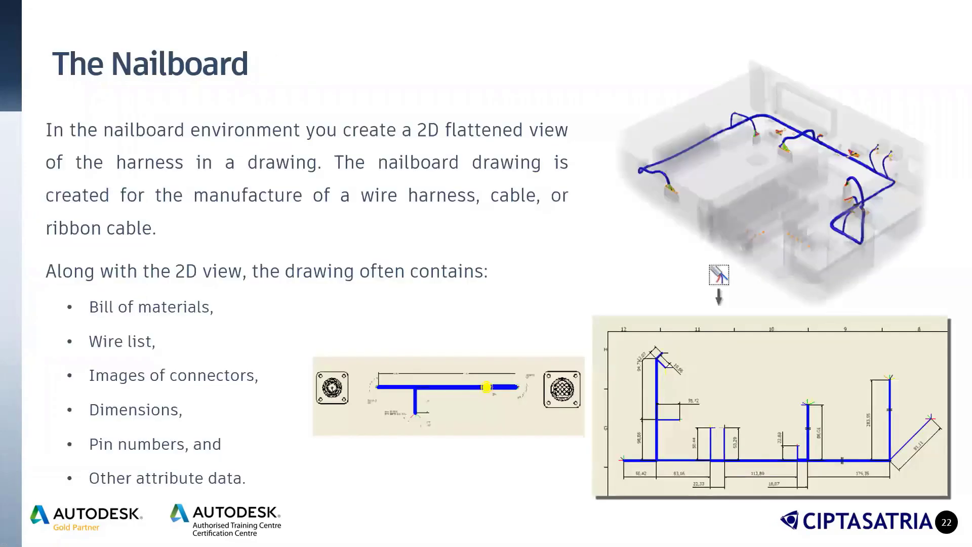